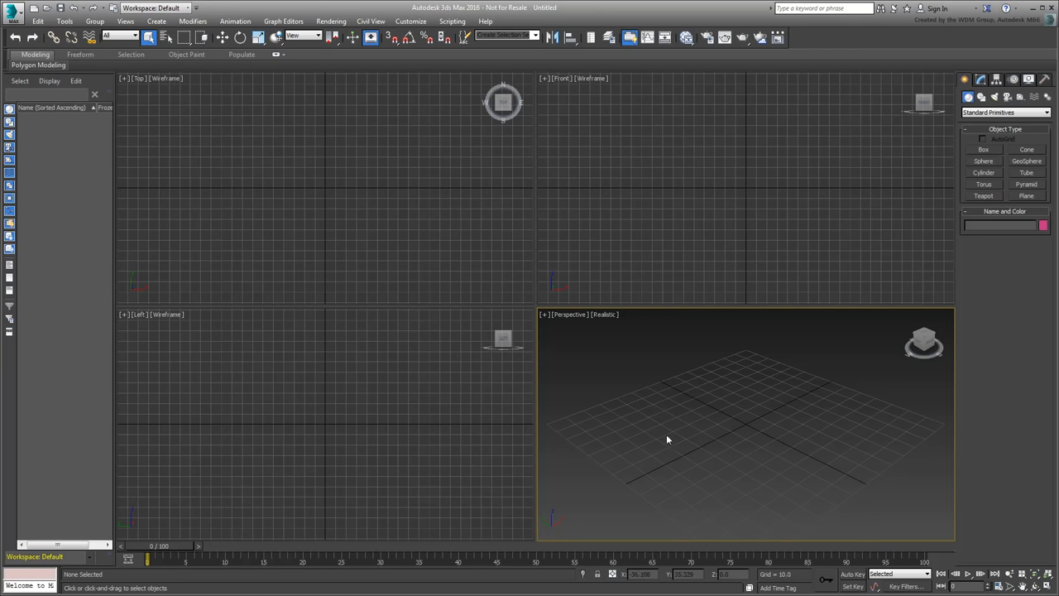
- Open the recent scene compounds.max and maximize the Perspective viewport
click(12, 13)
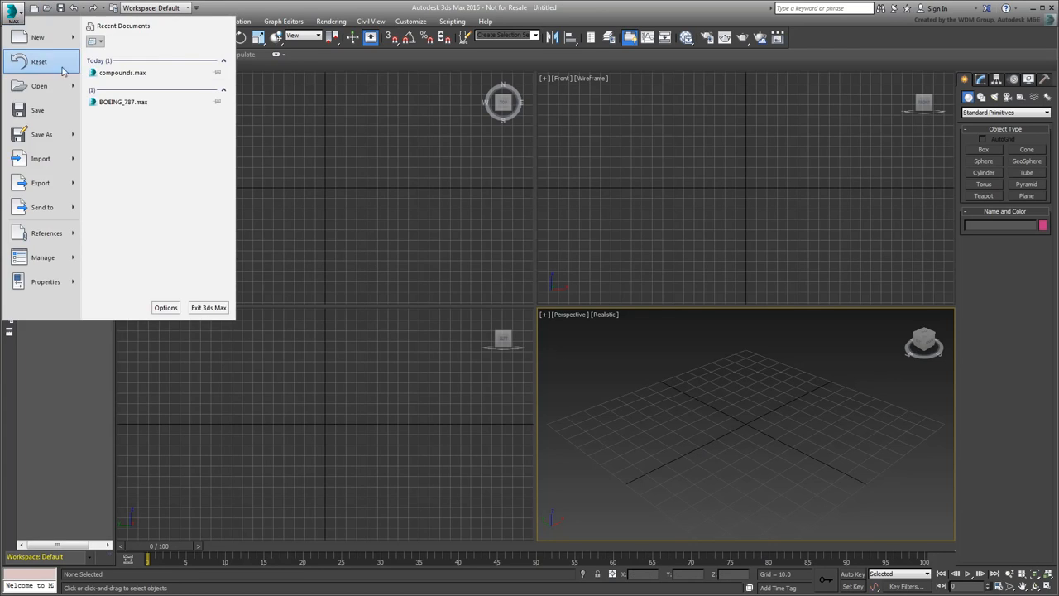
click(122, 73)
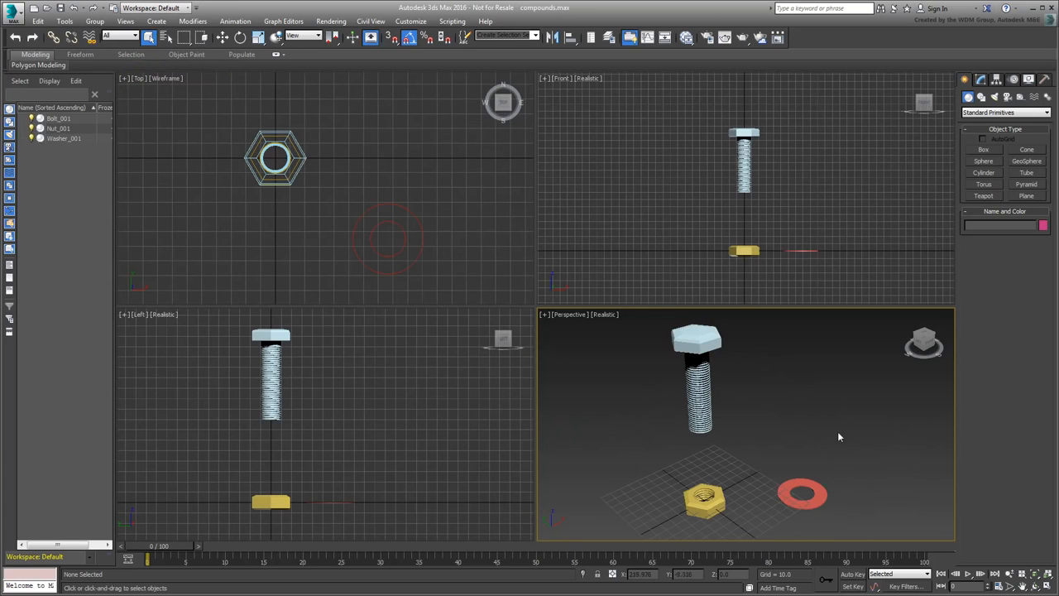
key(alt+w)
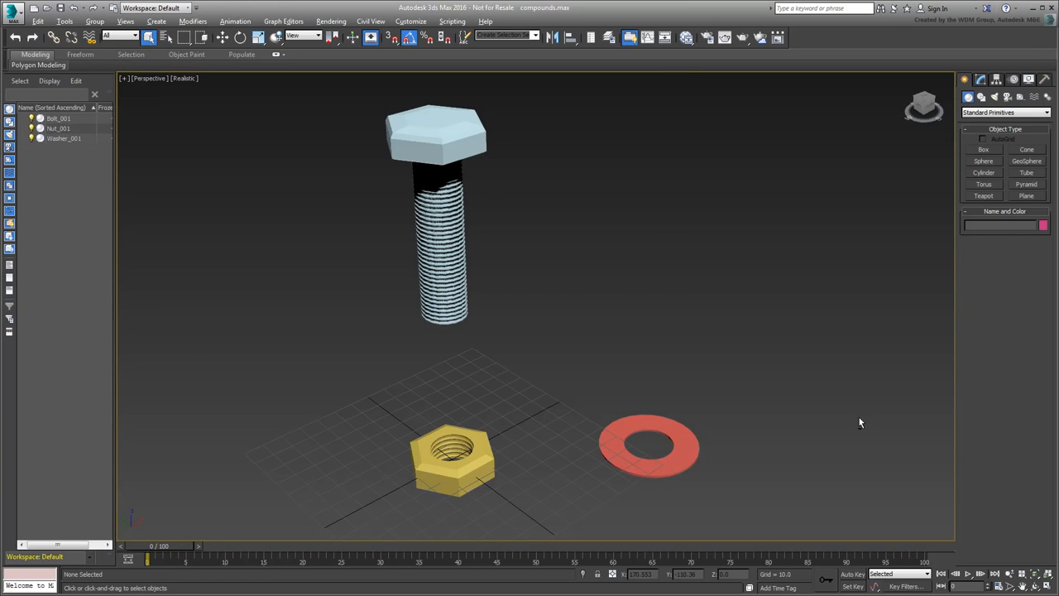
- Examine the bolt, nut and washer by selecting them individually, clear the selection and restore the four-viewport layout
click(452, 285)
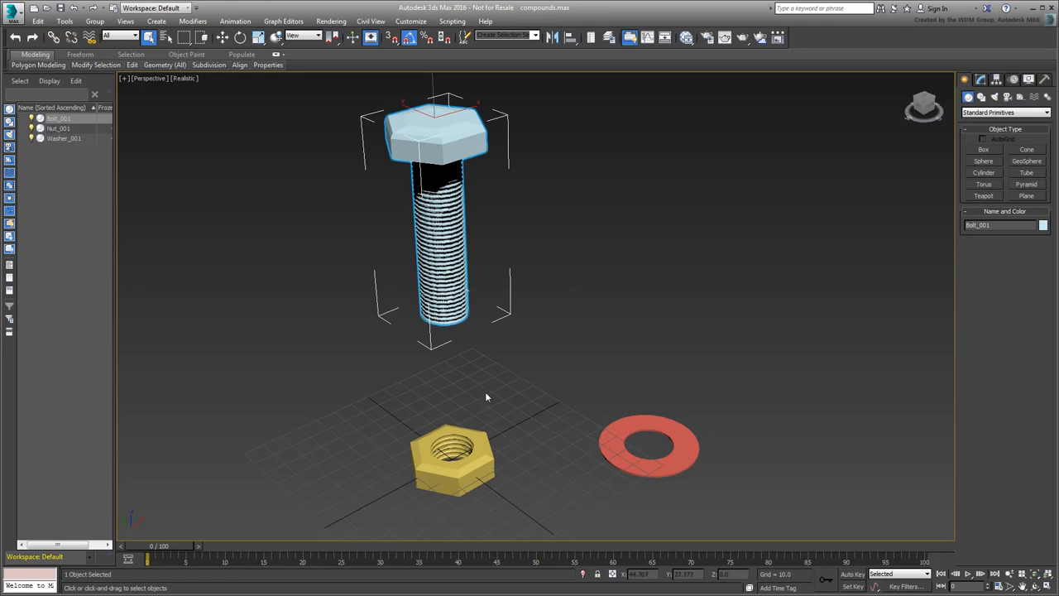
click(487, 446)
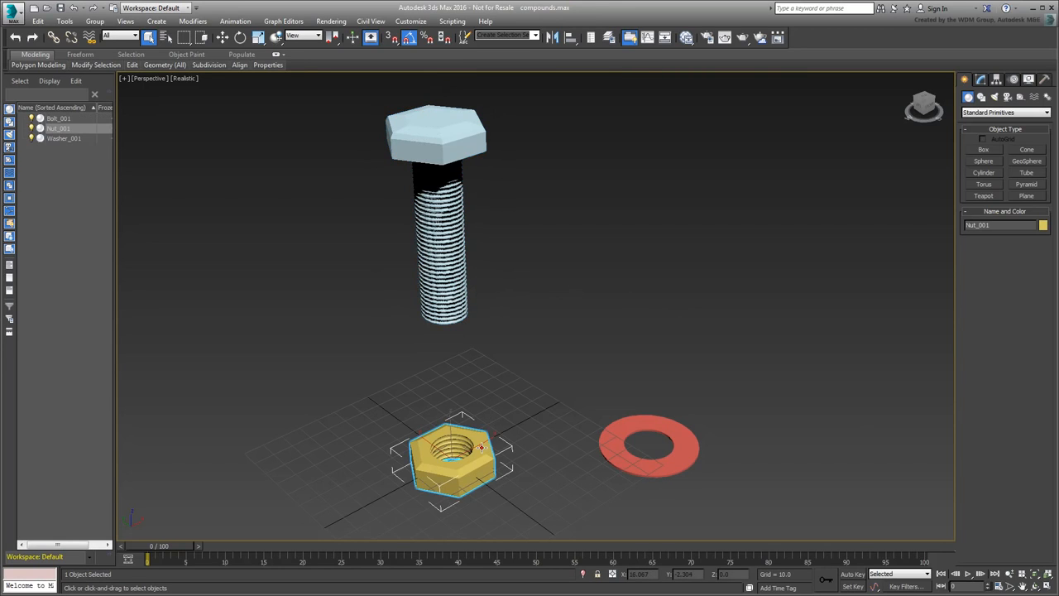
click(654, 468)
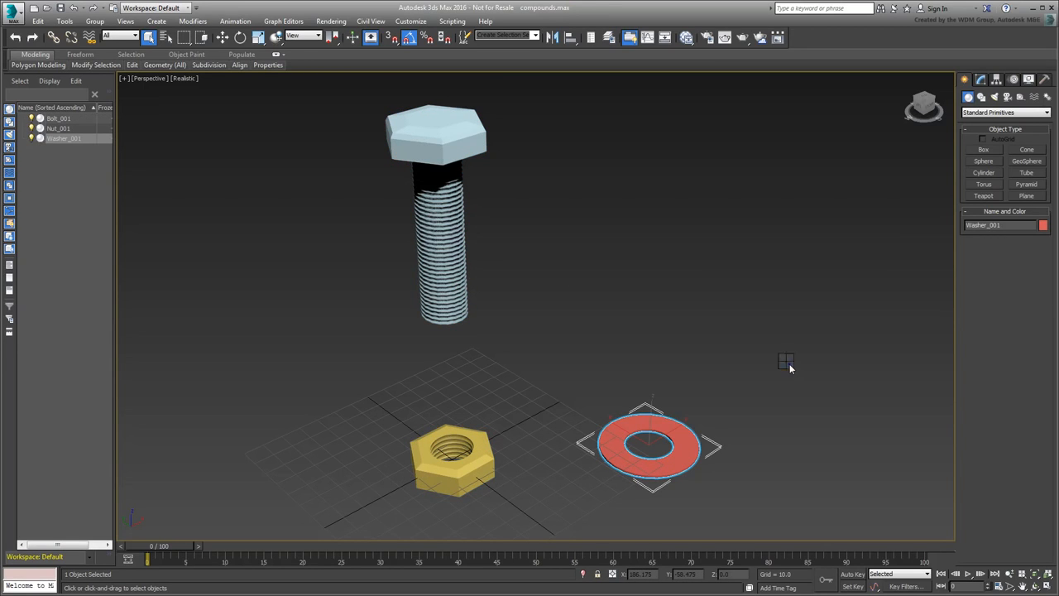
right_click(788, 364)
click(801, 373)
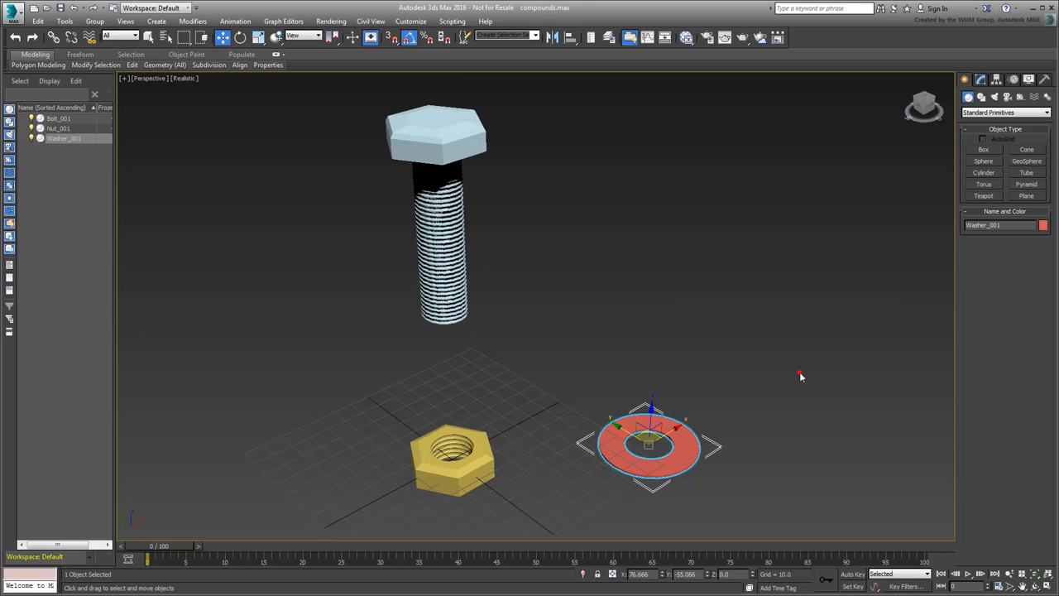
click(482, 448)
click(623, 462)
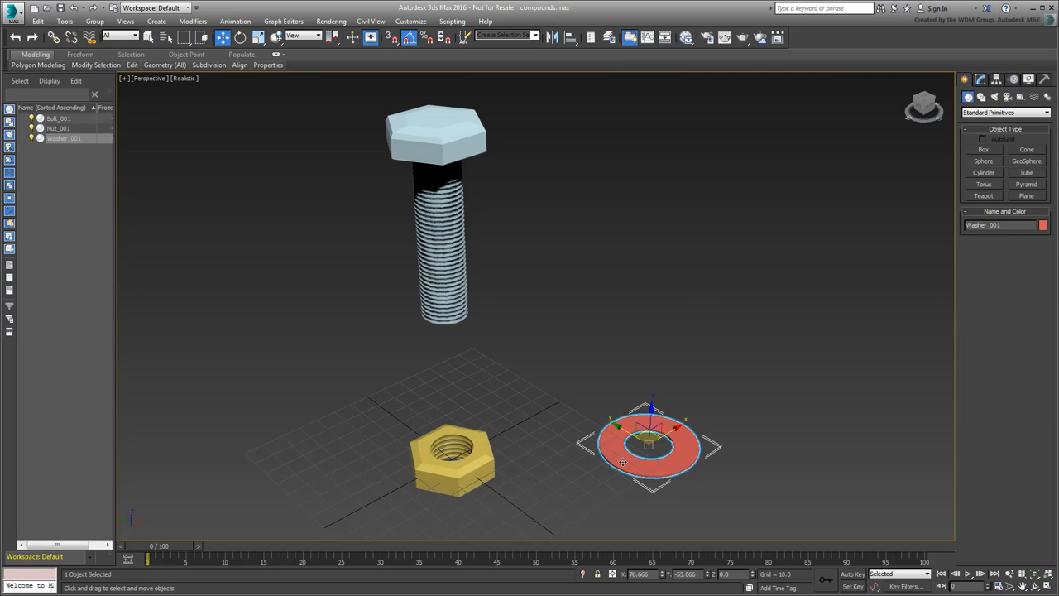
click(446, 282)
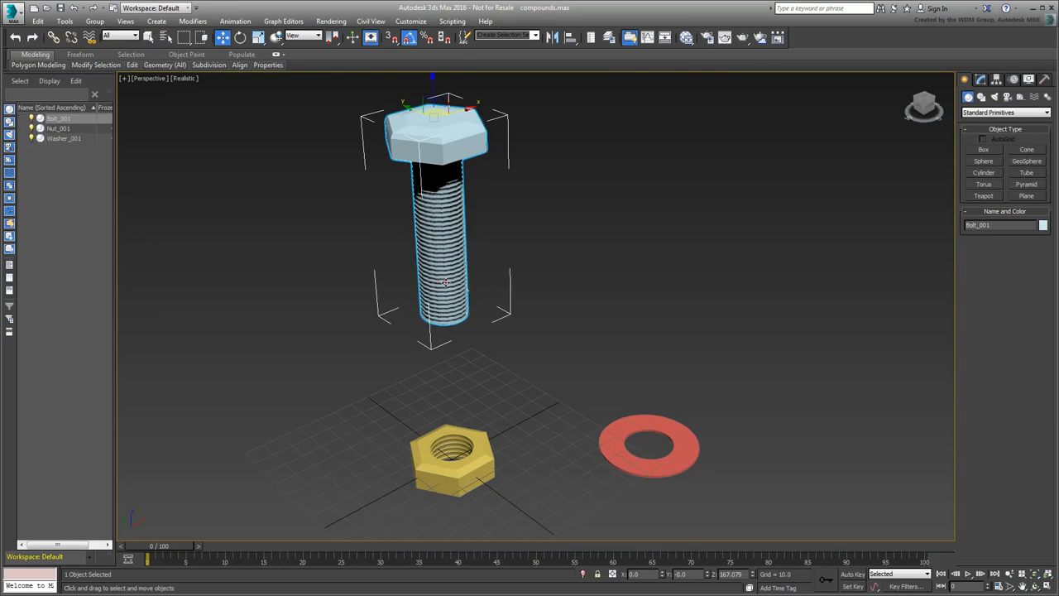
click(698, 301)
key(alt+w)
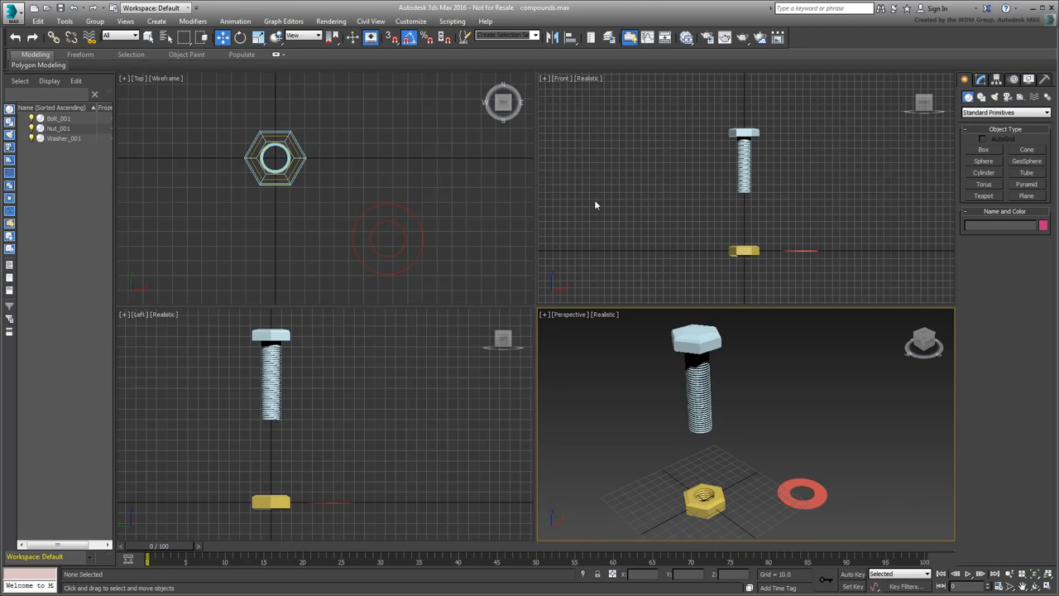
- Open the Max Creation Graph Editor and pan the Perspective view to keep the bolt, nut and washer visible beside it
click(452, 20)
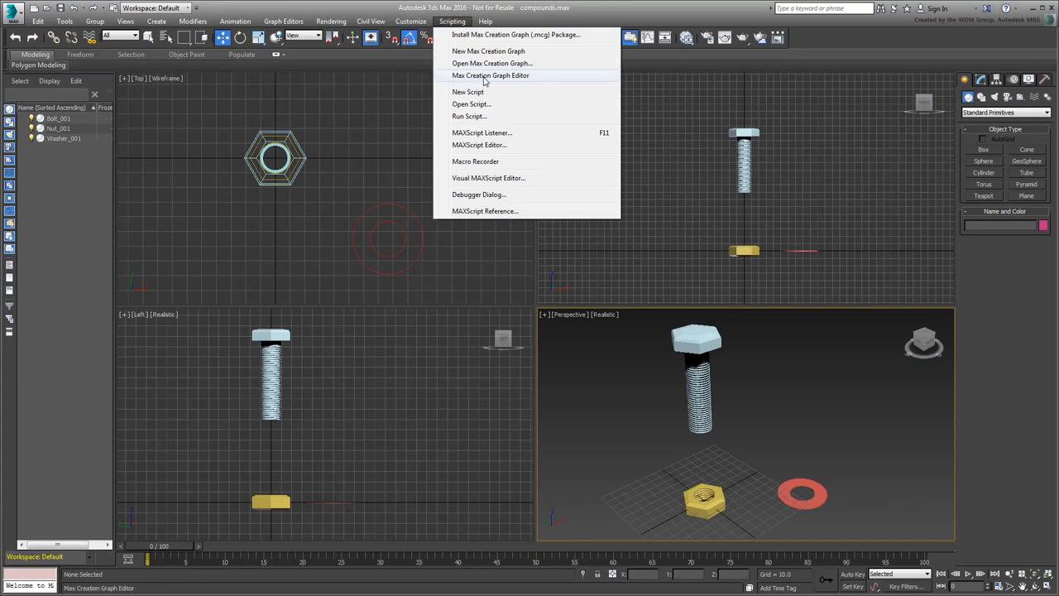
click(485, 80)
middle_drag(832, 447, 858, 443)
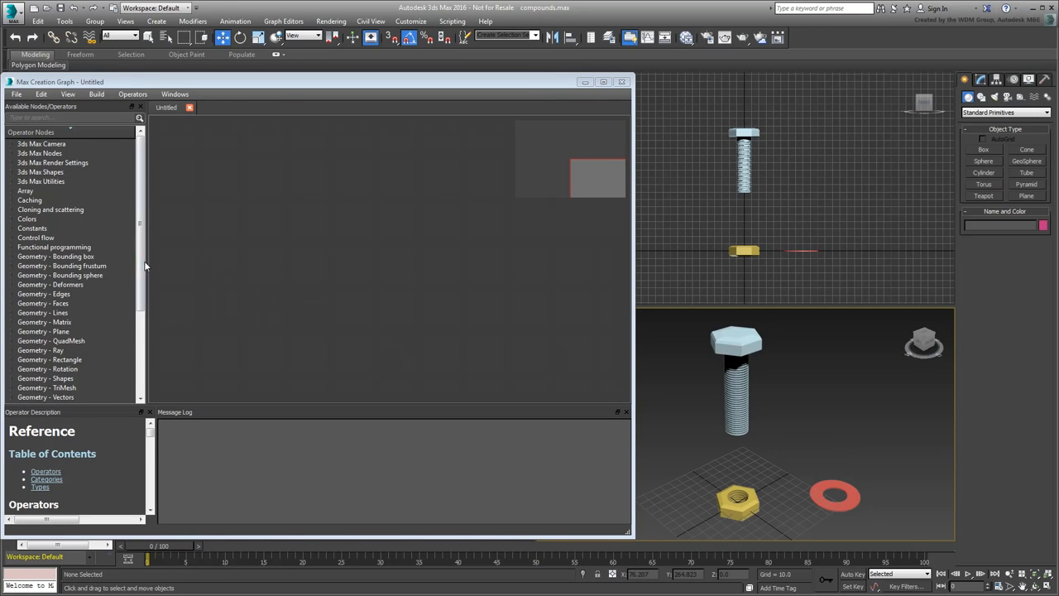
- Add two Parameter: INode operators to the empty graph and align them one above the other
drag(145, 264, 144, 348)
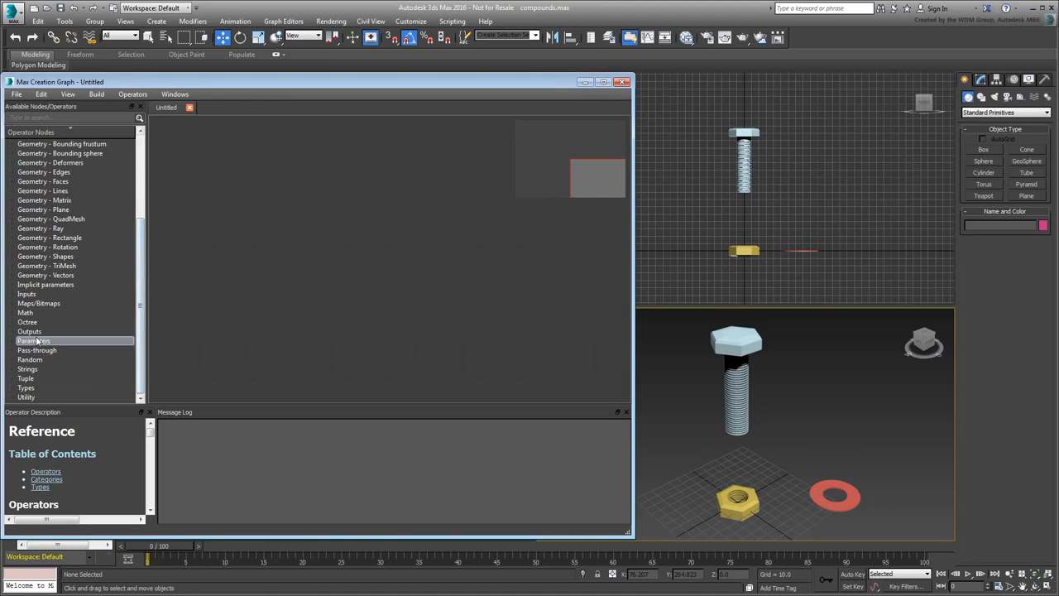
click(9, 341)
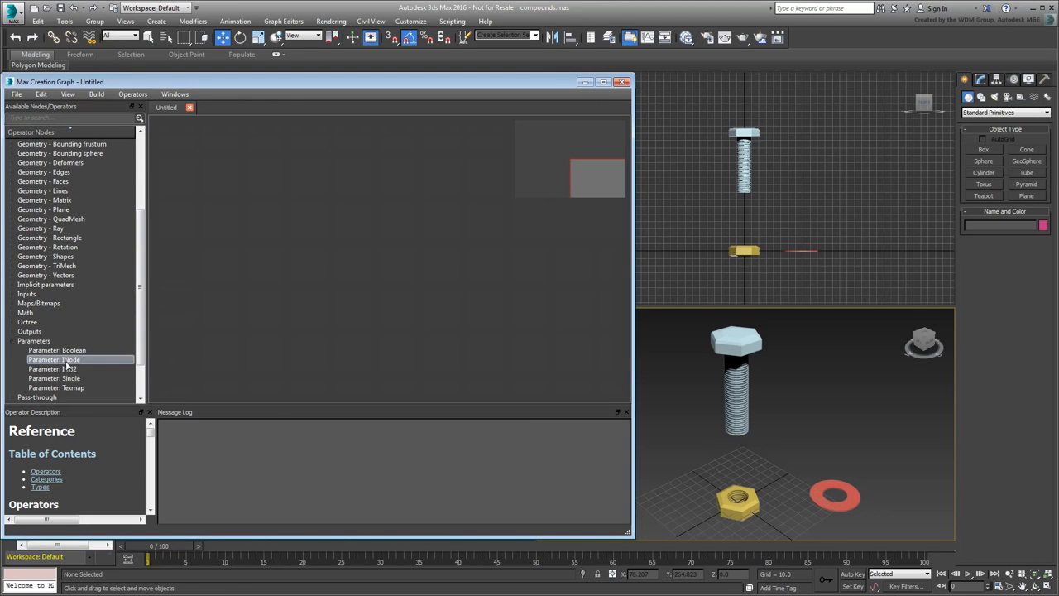
drag(54, 360, 235, 239)
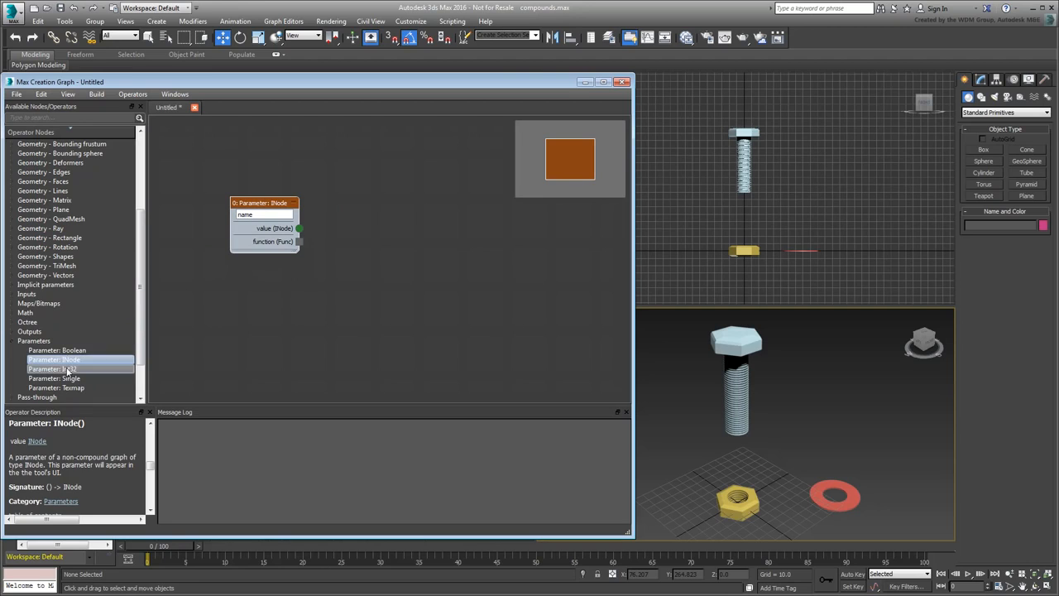
drag(56, 360, 252, 306)
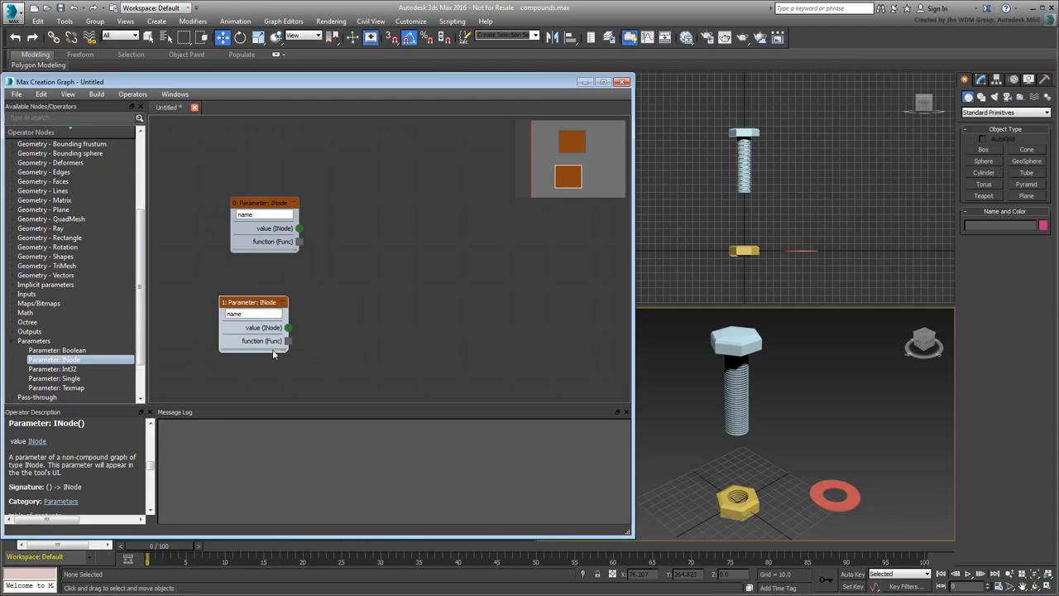
drag(262, 211, 229, 211)
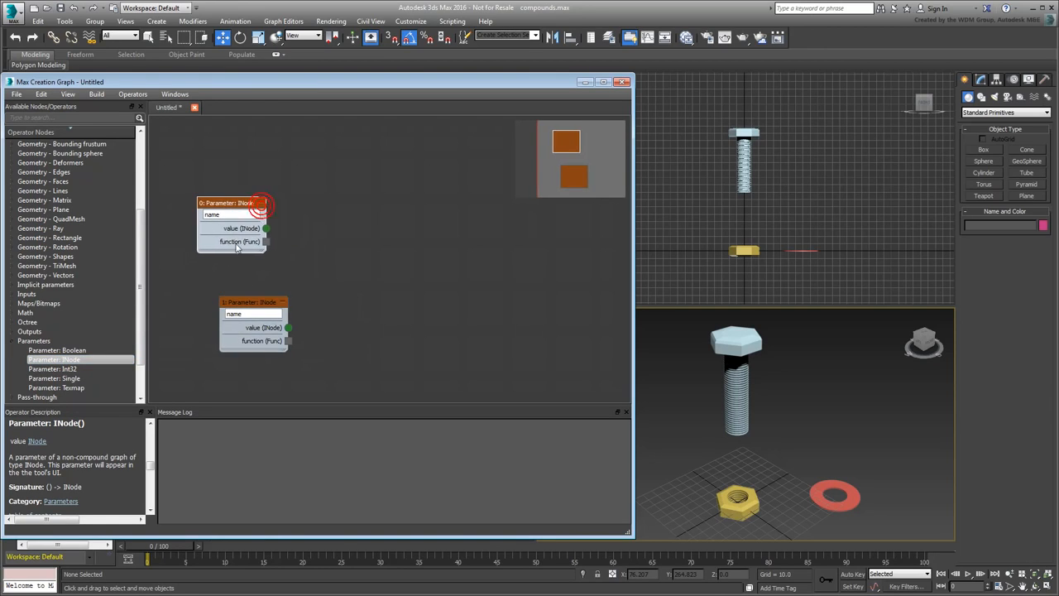
drag(262, 309, 240, 288)
- Name the upper INode parameter "Master 1" and the lower one "Master 2"
click(238, 226)
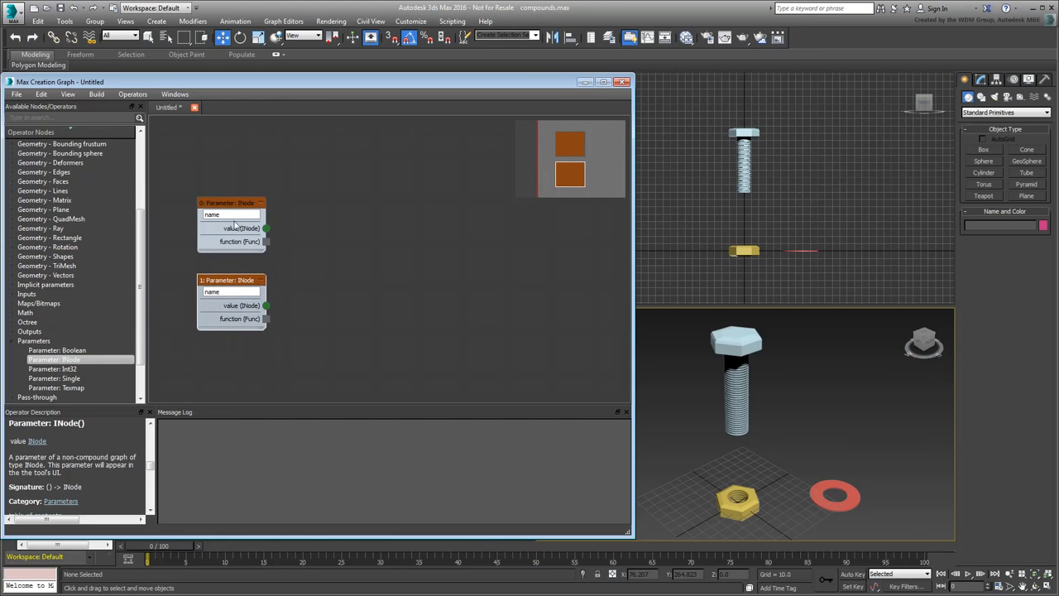
double_click(216, 214)
text(Master 1)
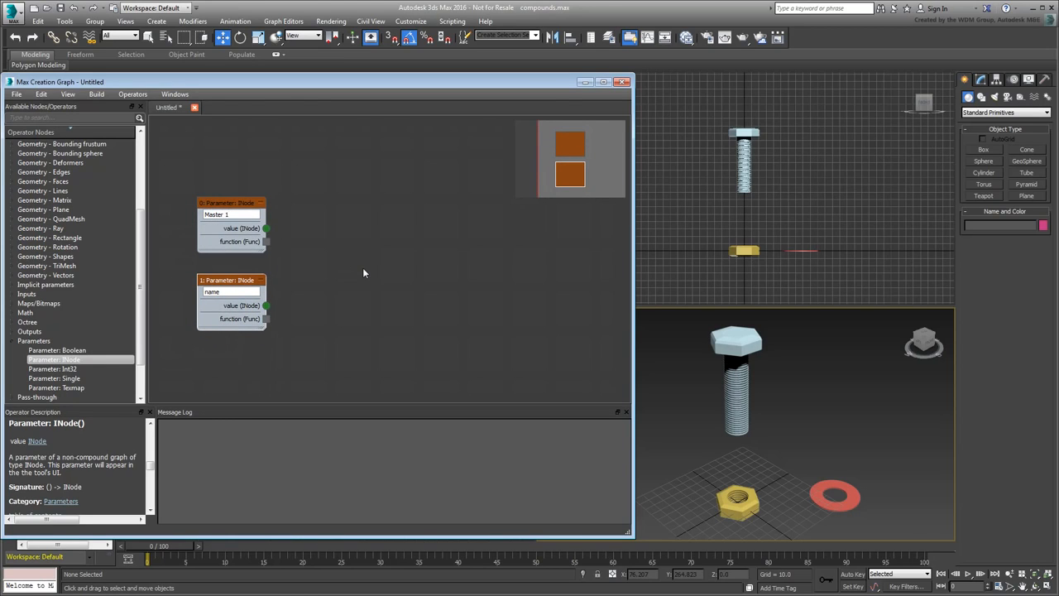
key(Tab)
text(Master 2)
- Add two CheckNodeValidity operators and feed their nodeToCheck inputs from the Master 1 and Master 2 values respectively
key(x)
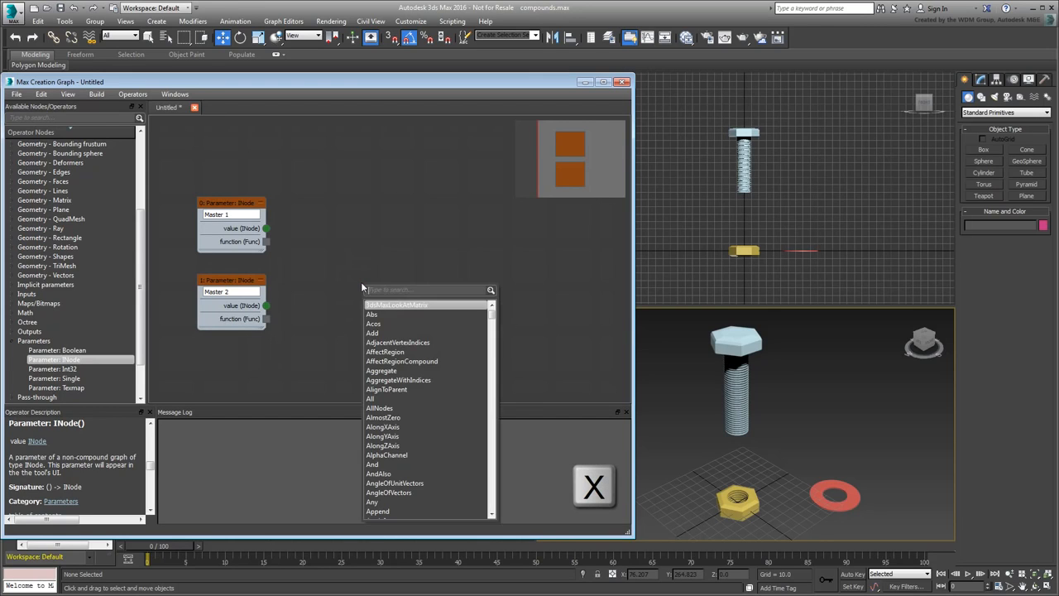
text(check)
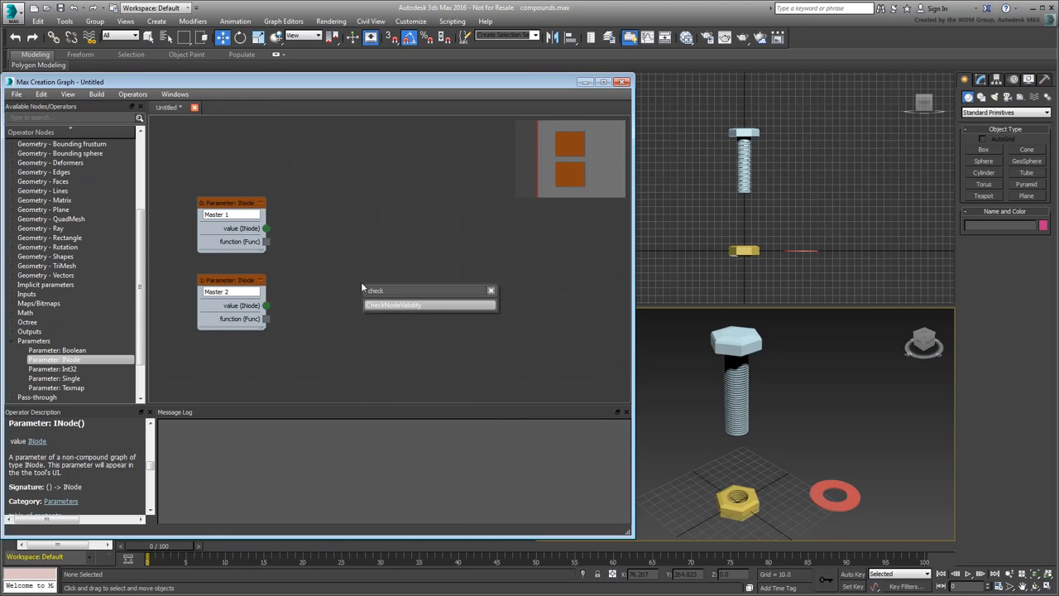
click(411, 306)
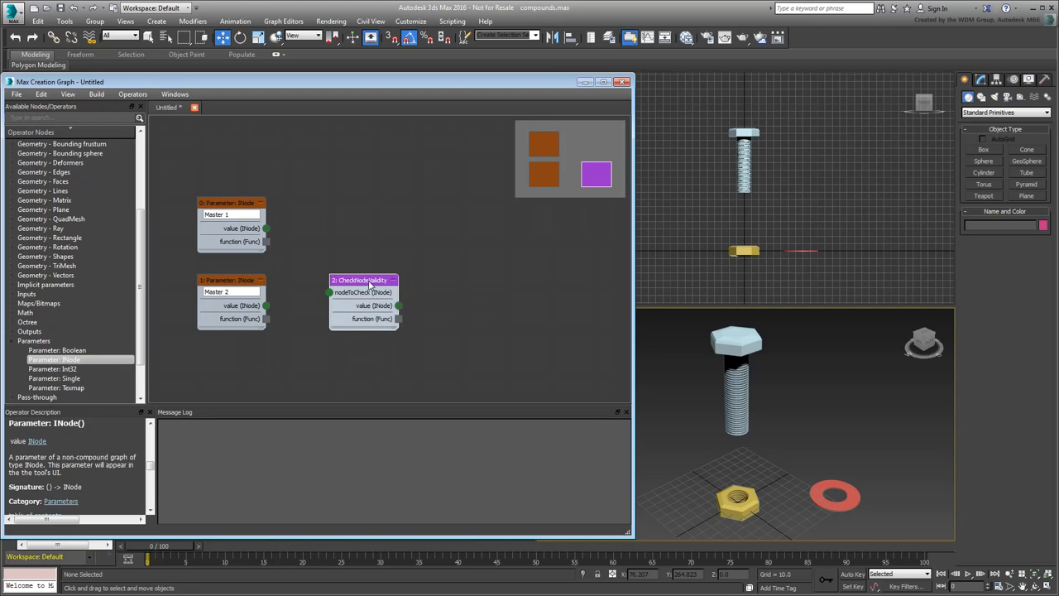
mouse_move(368, 284)
mouse_down()
mouse_move(345, 205)
mouse_move(338, 303)
mouse_move(346, 283)
mouse_up()
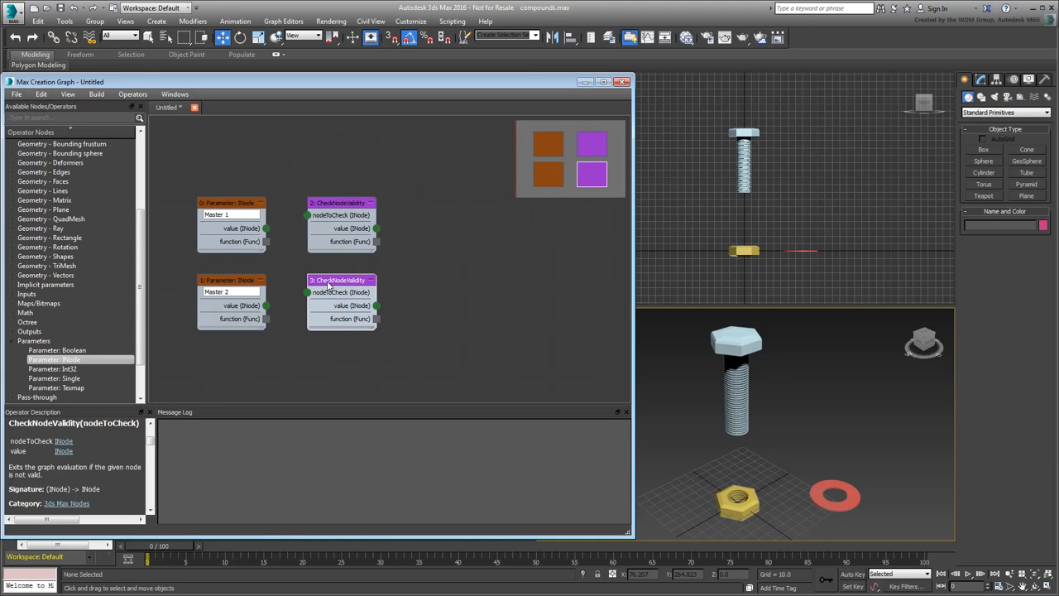
drag(267, 227, 307, 218)
drag(266, 305, 307, 292)
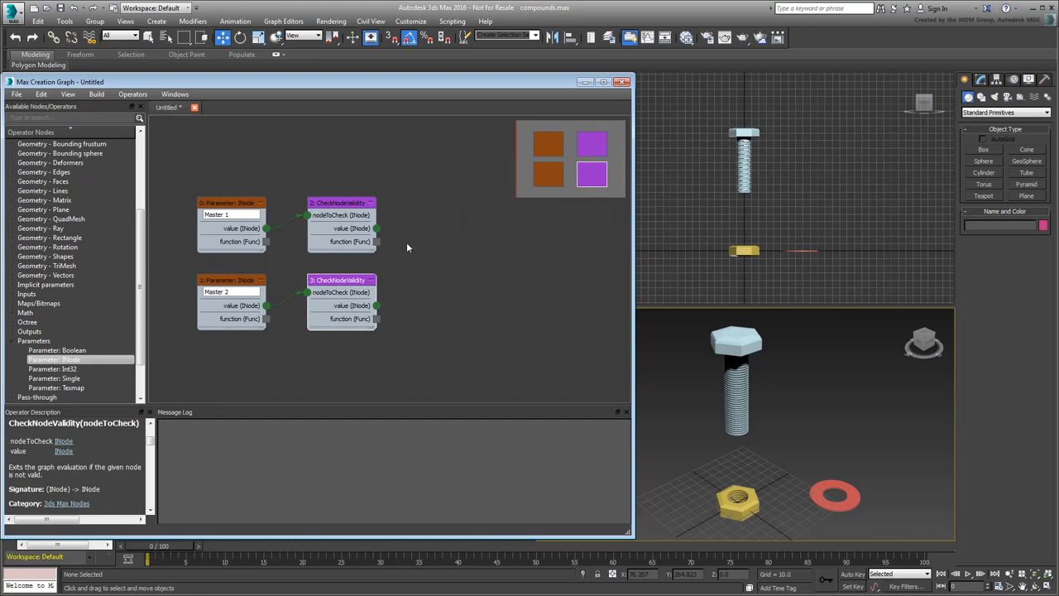
- Add a NodePosition operator for each CheckNodeValidity node and connect the checked values to their node inputs
drag(376, 228, 431, 256)
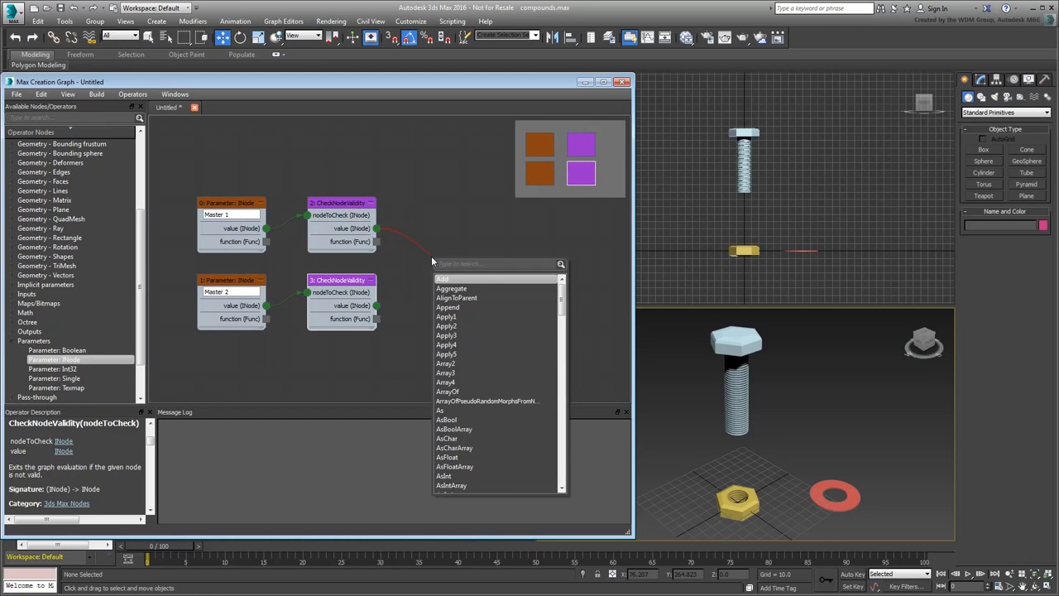
text(node)
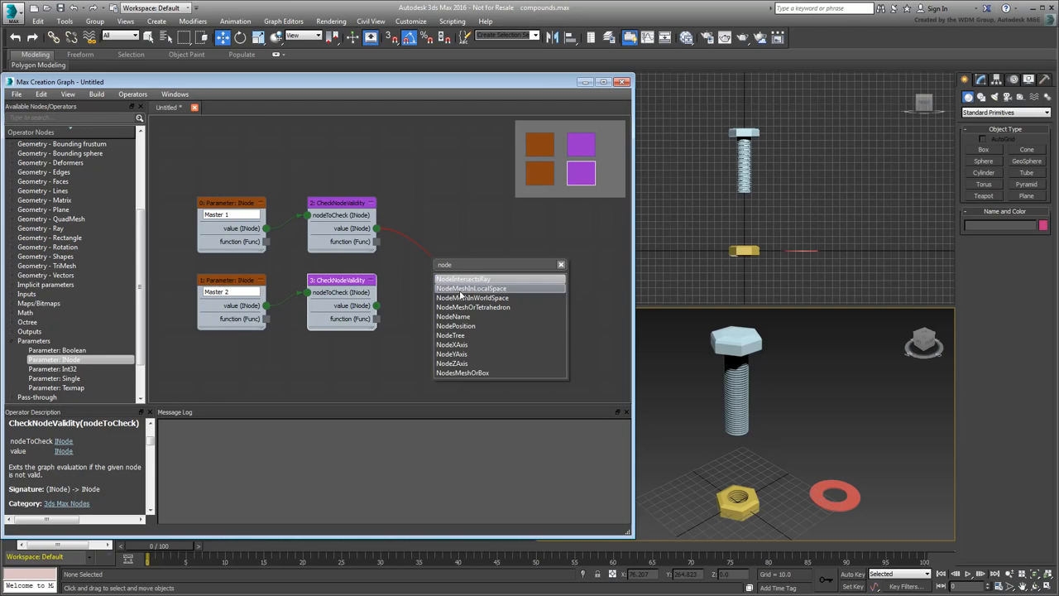
click(456, 327)
drag(427, 255, 451, 303)
drag(377, 306, 419, 314)
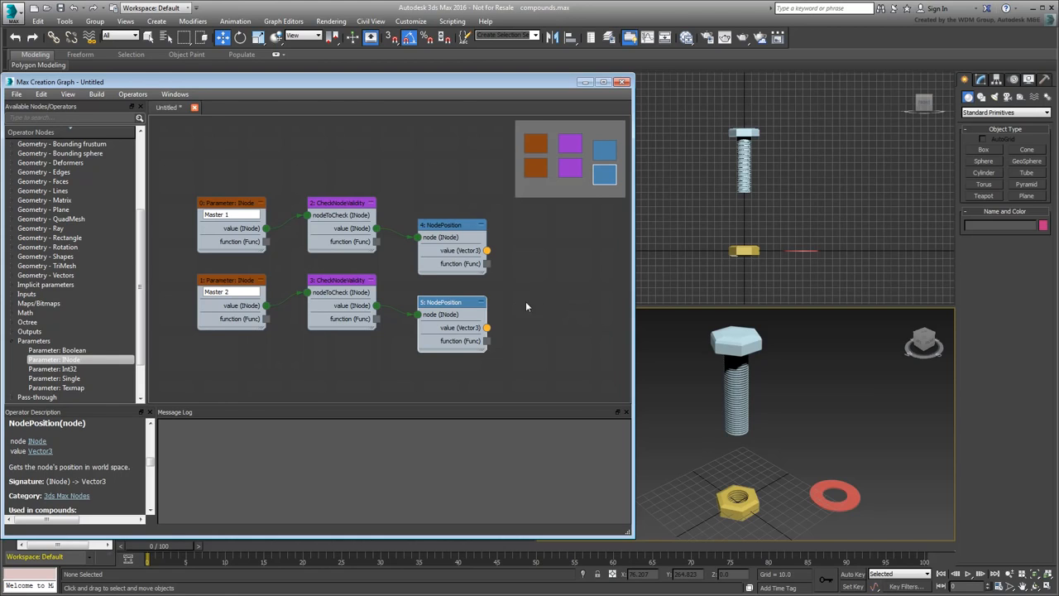
- Insert an Add operator and connect the two NodePosition values to its x and y inputs
middle_drag(526, 303, 480, 303)
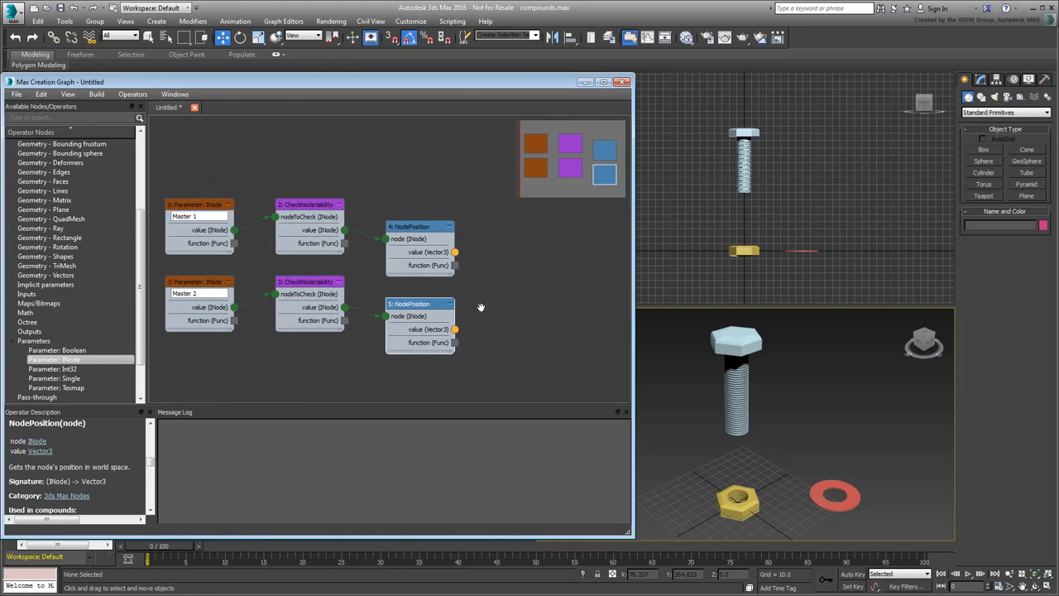
click(518, 275)
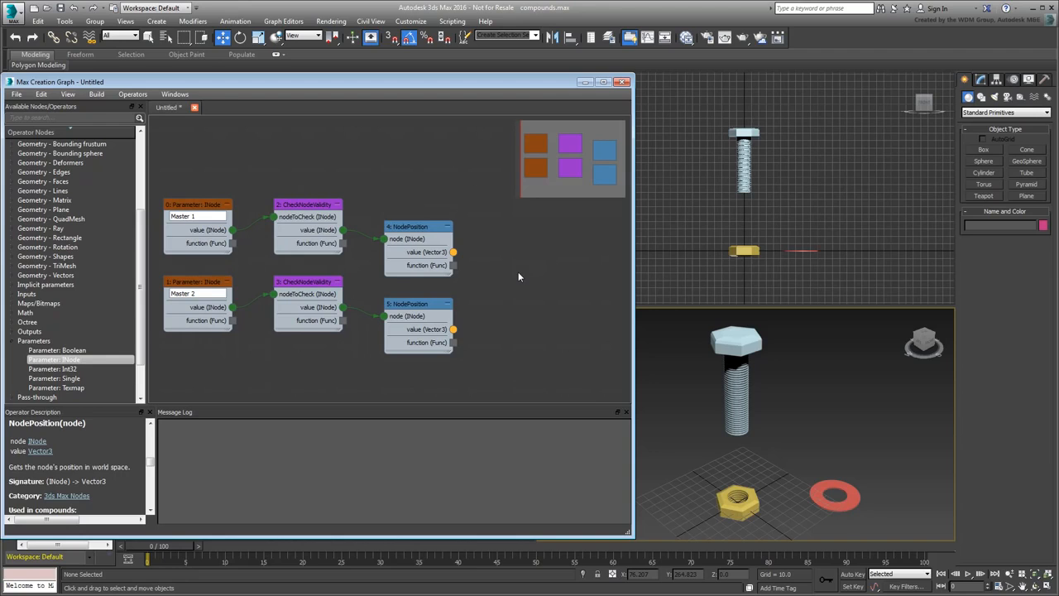
right_click(518, 276)
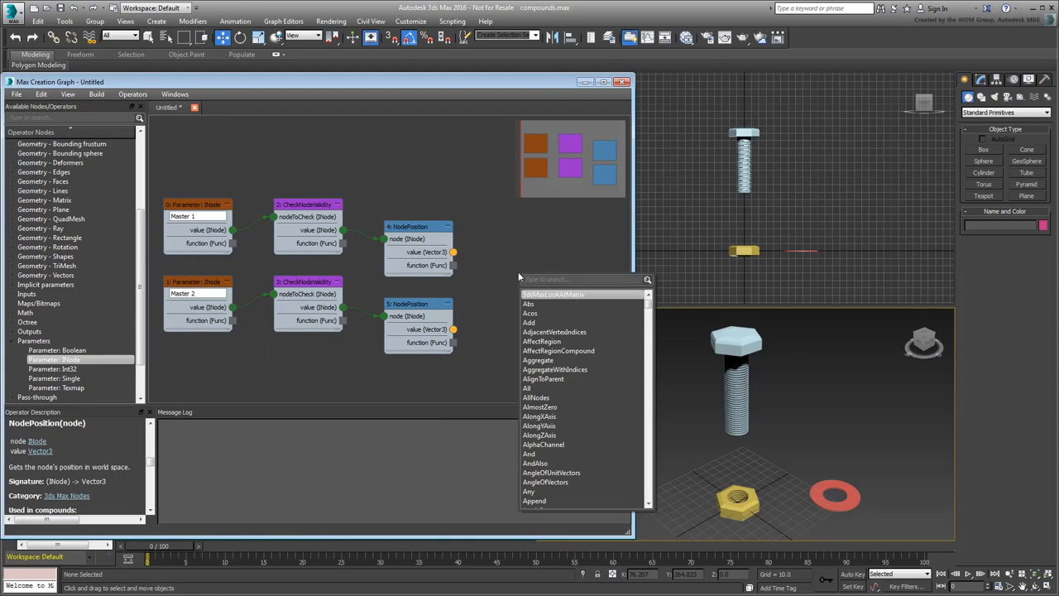
click(530, 322)
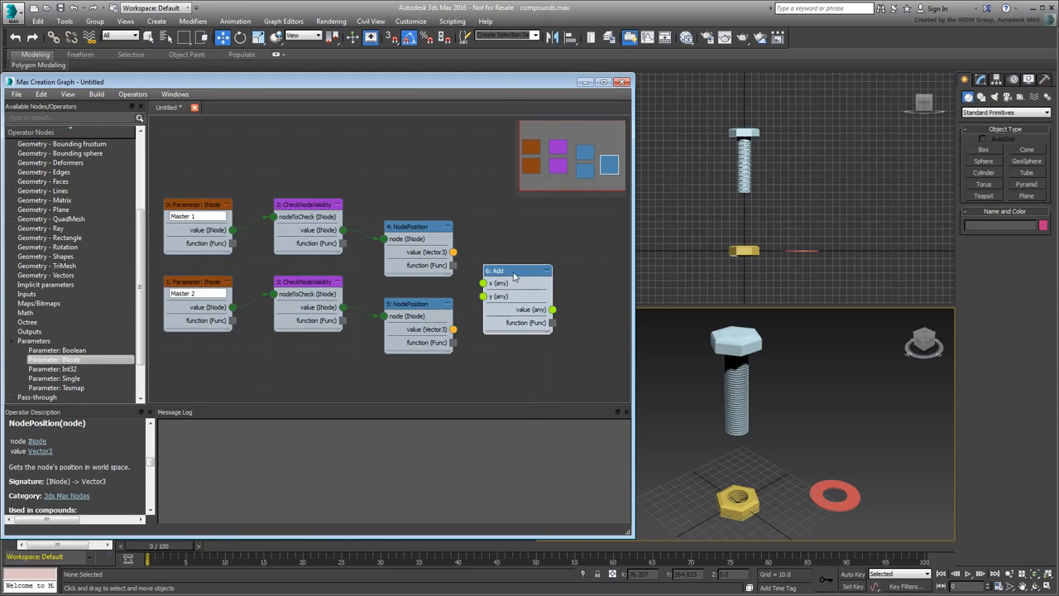
drag(513, 273, 525, 276)
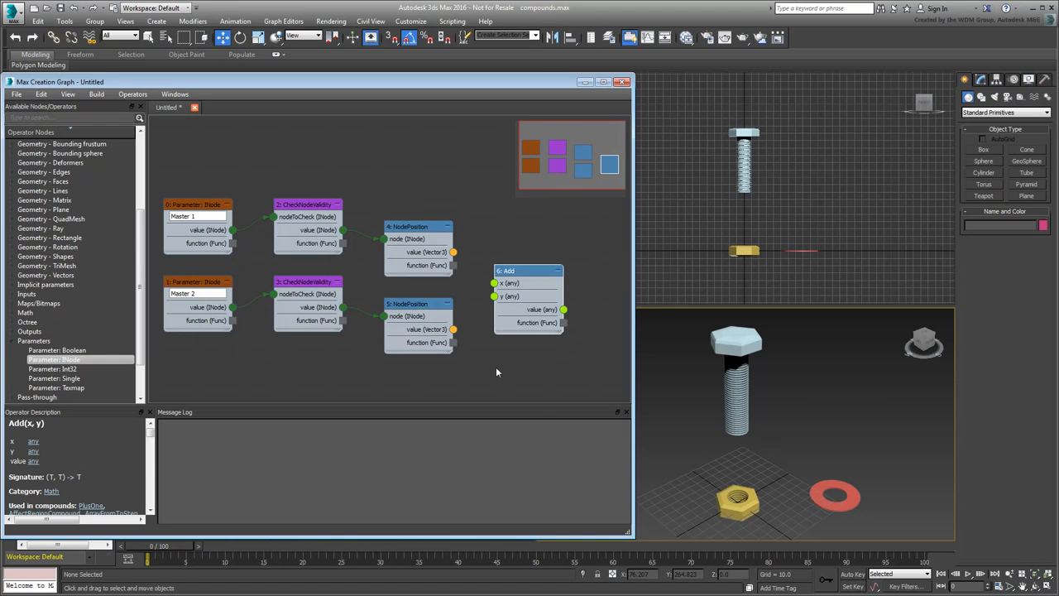
drag(454, 252, 494, 285)
drag(454, 329, 494, 296)
- Add a DivideByScalar operator and place it to the lower right of the Add node
middle_drag(545, 367, 438, 319)
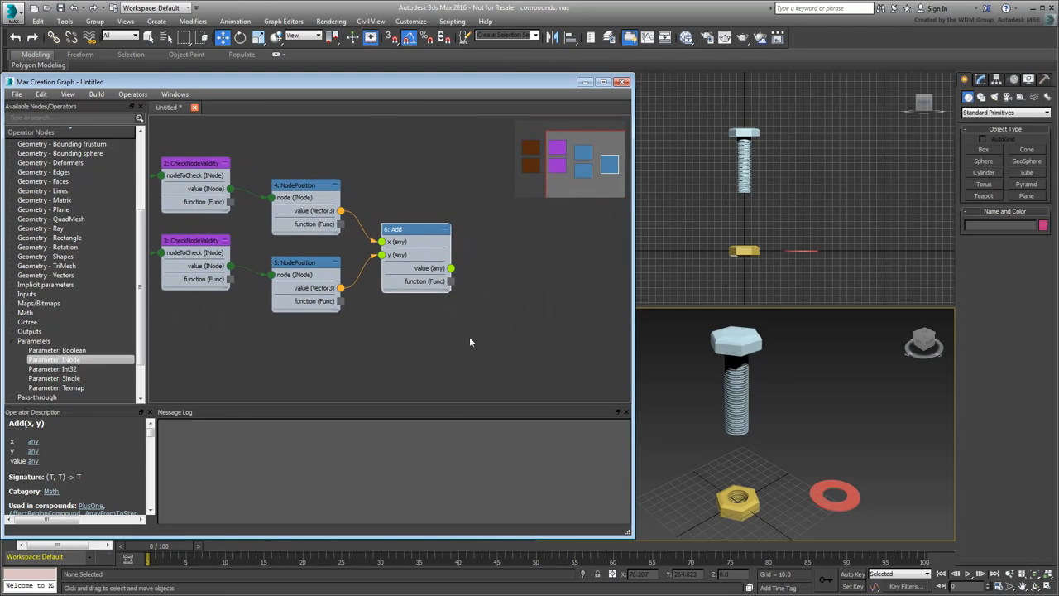
right_click(490, 330)
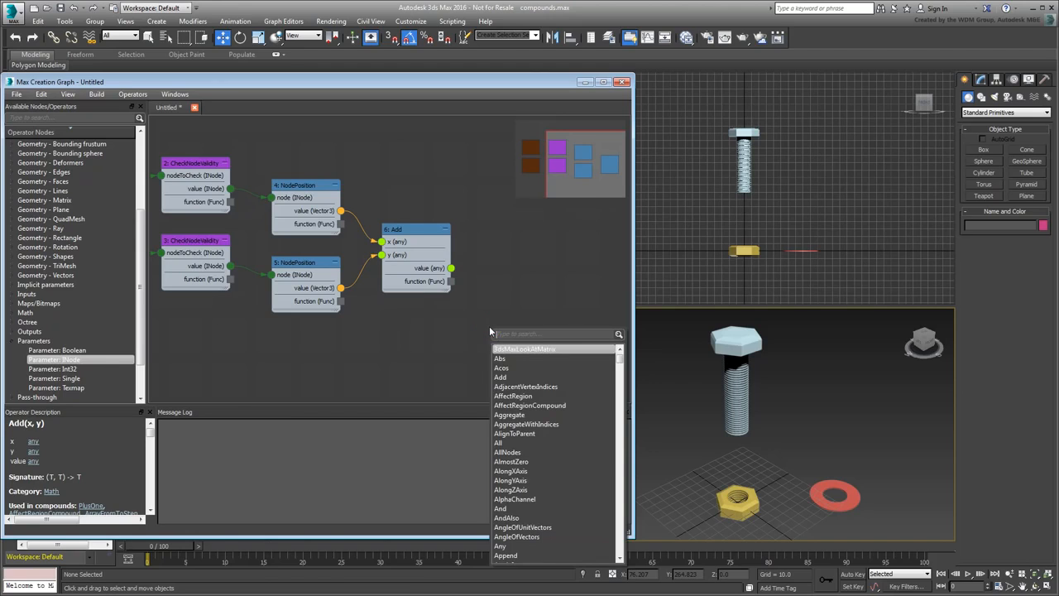
text(divi)
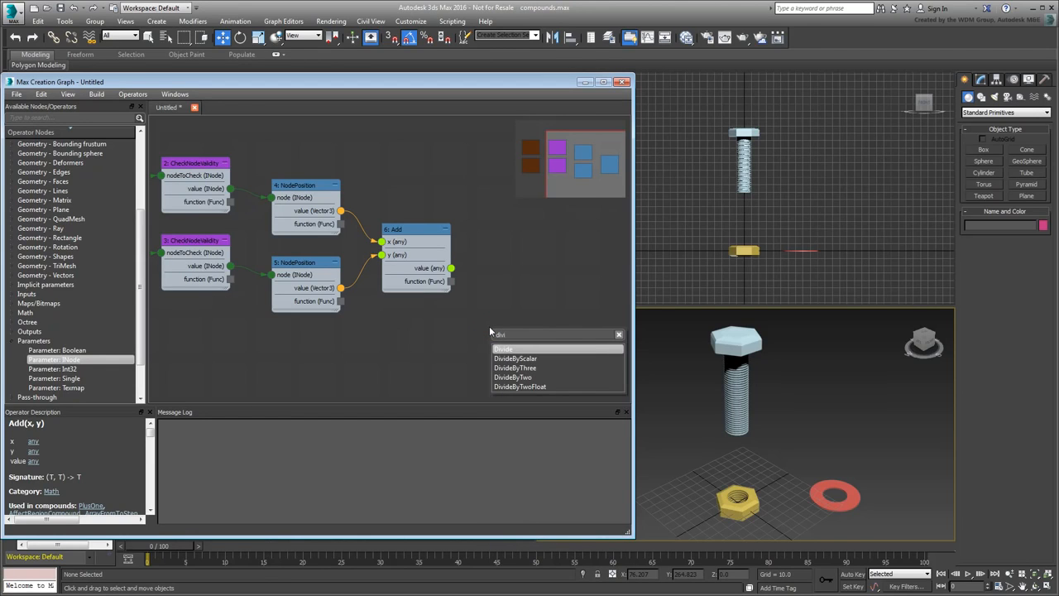
click(516, 360)
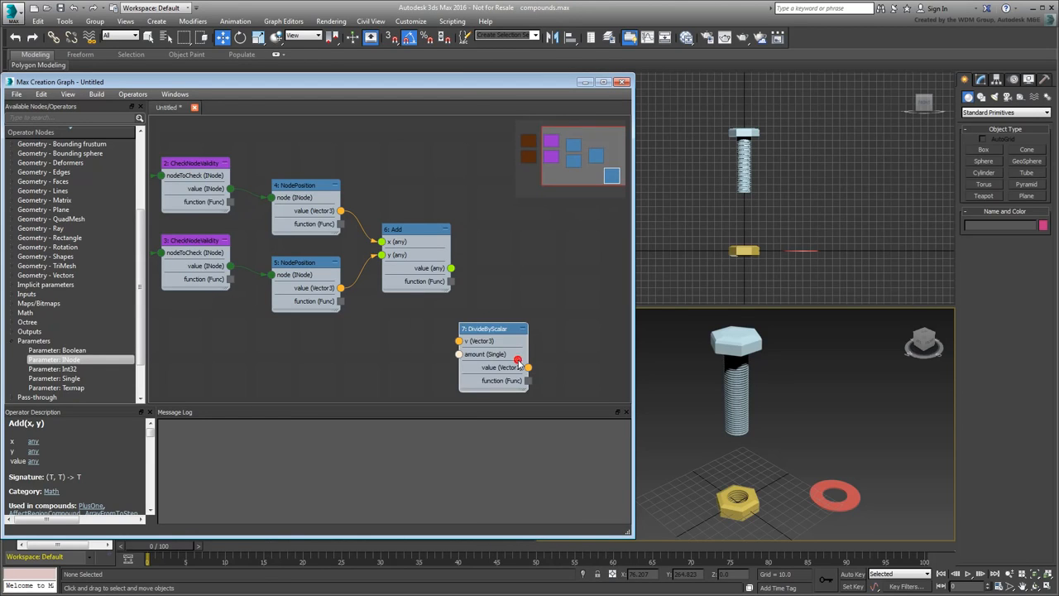
drag(495, 330, 519, 300)
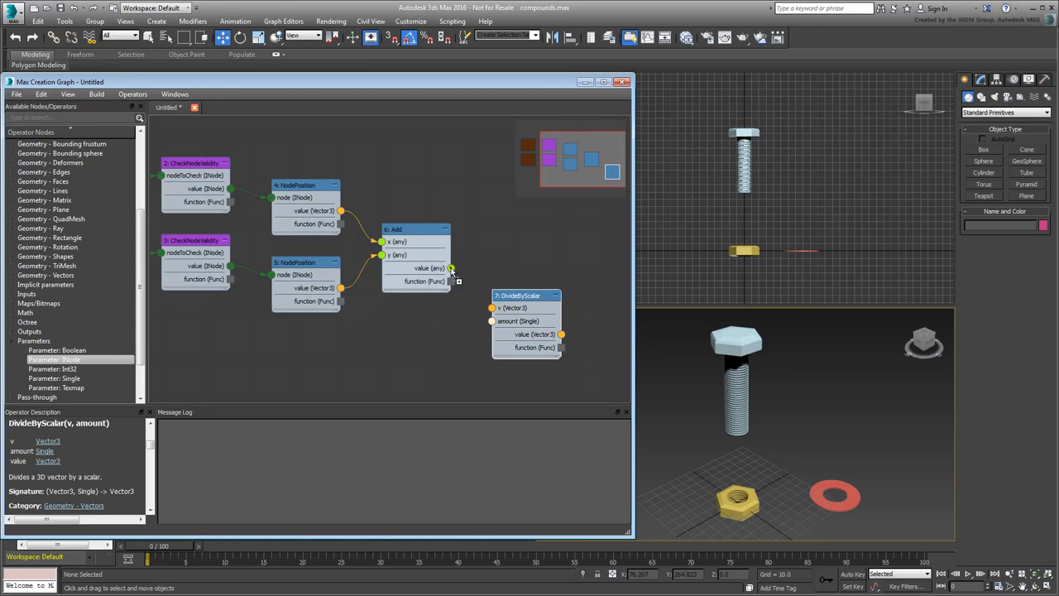
- Connect the Add value to DivideByScalar's v input and feed its amount input from a new Constant set to 2.0
drag(451, 268, 442, 344)
text(con)
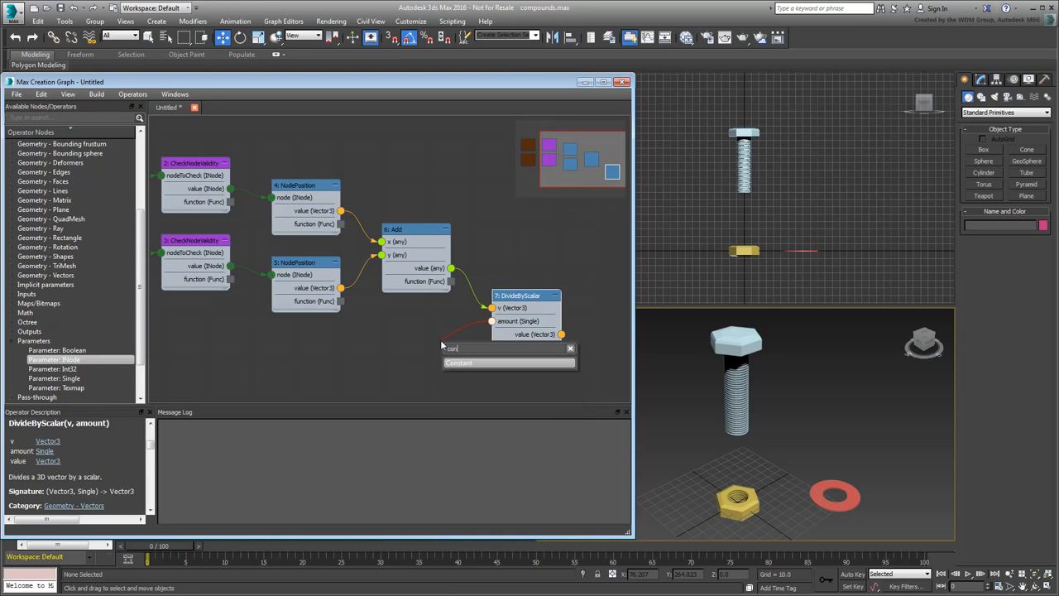
click(477, 368)
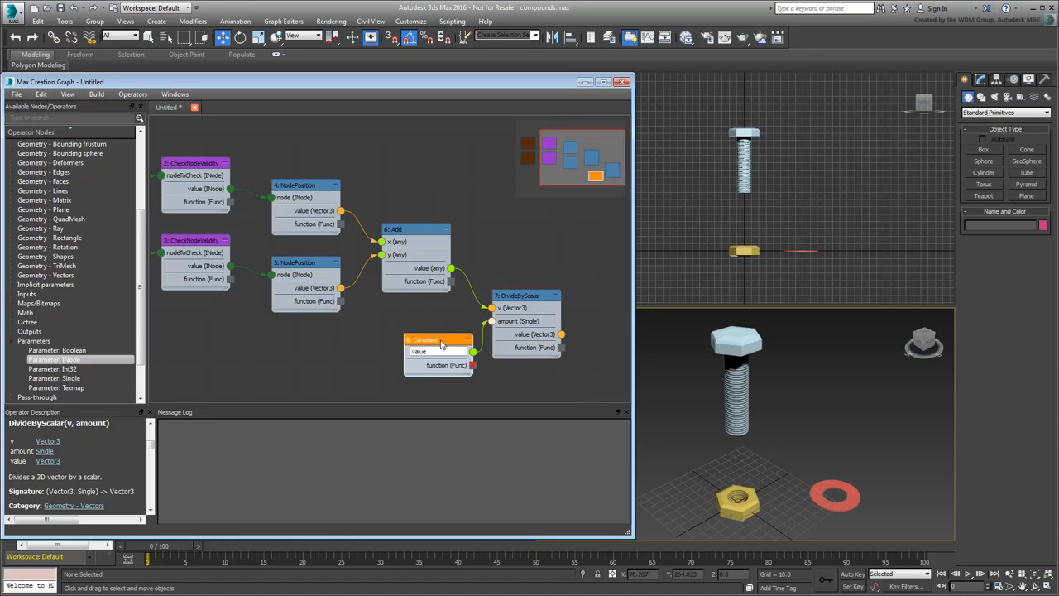
drag(439, 340, 419, 344)
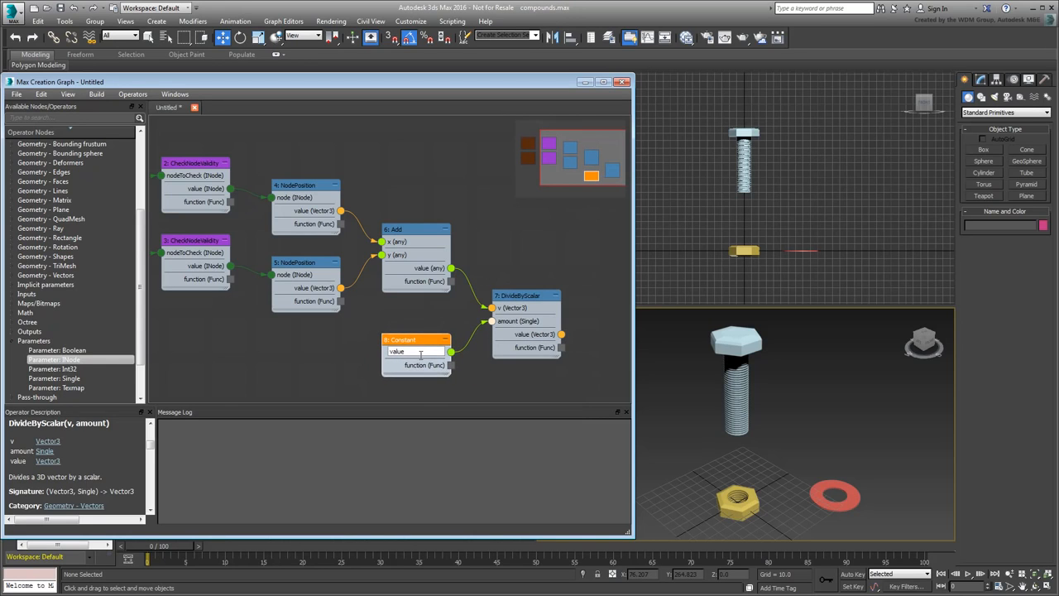
click(421, 352)
text(2.0)
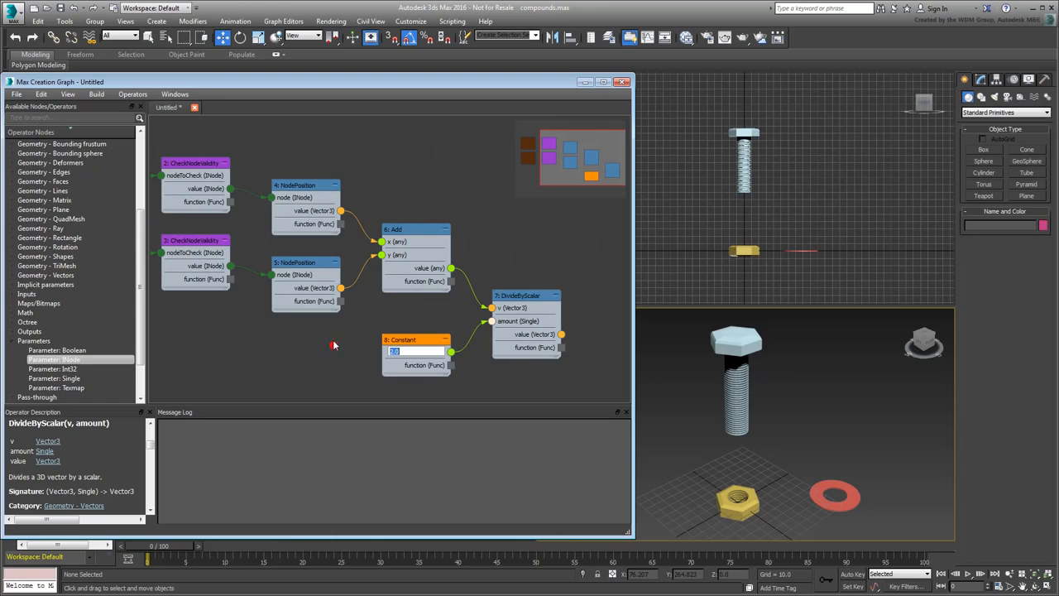
- Add the implicit parameter Modifier: TriMesh to the graph above the DivideByScalar node
scroll(339, 344, down, 3)
middle_drag(350, 352, 383, 328)
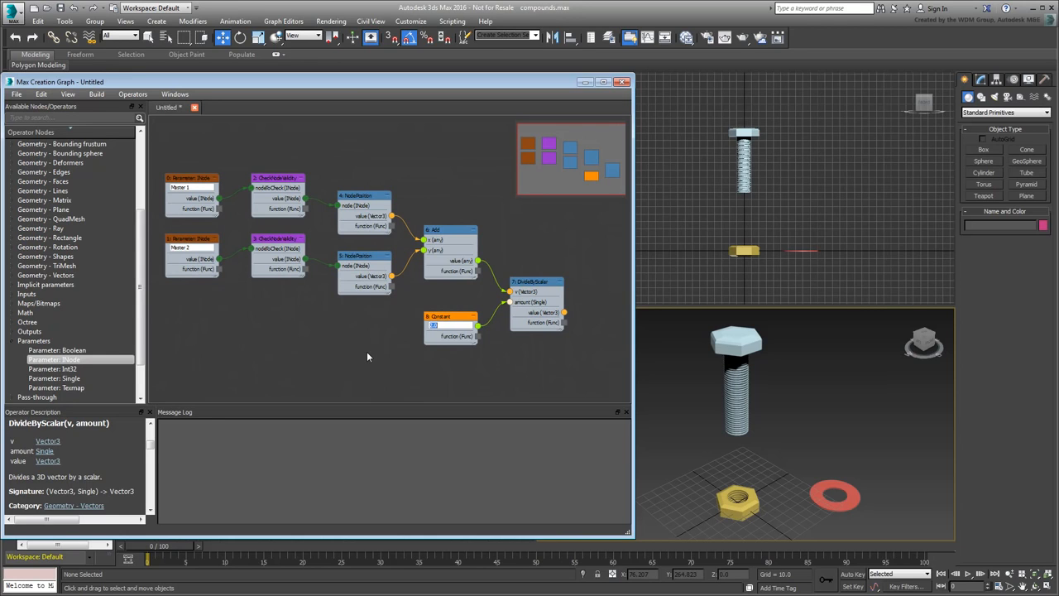
middle_drag(369, 355, 298, 353)
scroll(434, 325, up, 2)
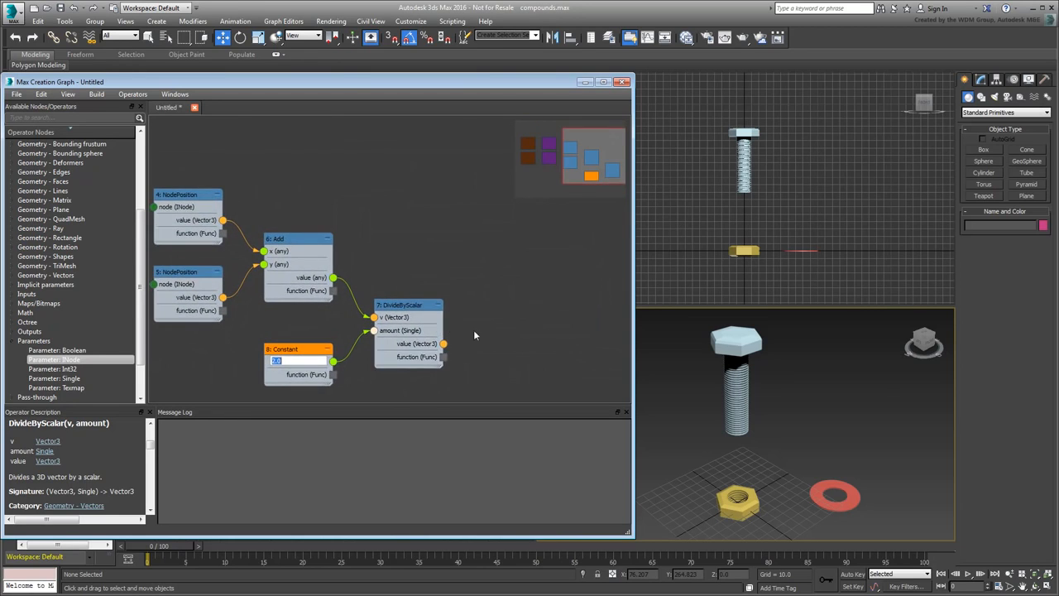
right_click(515, 300)
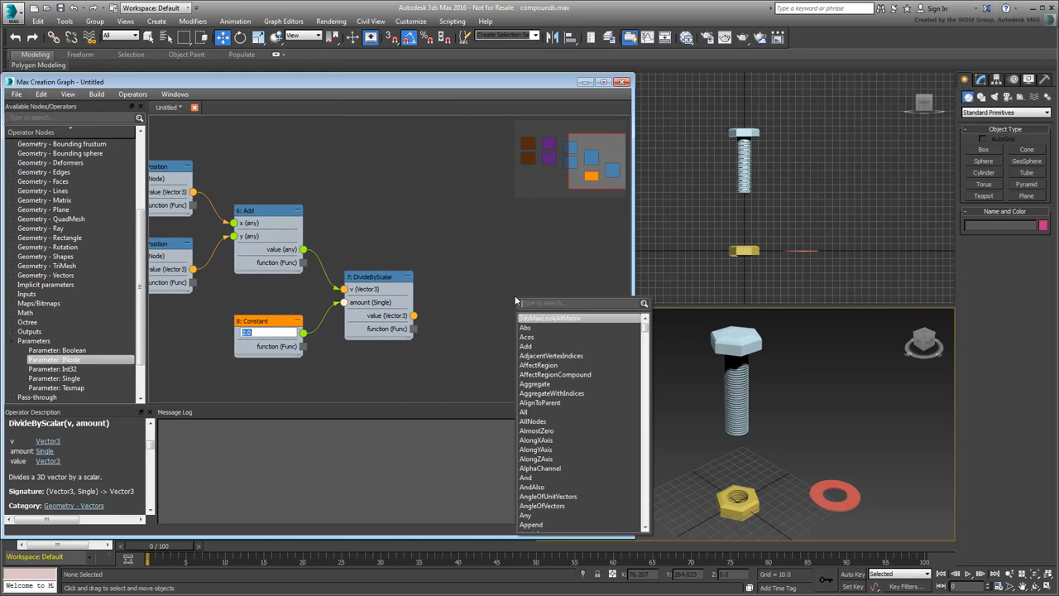
text(mod)
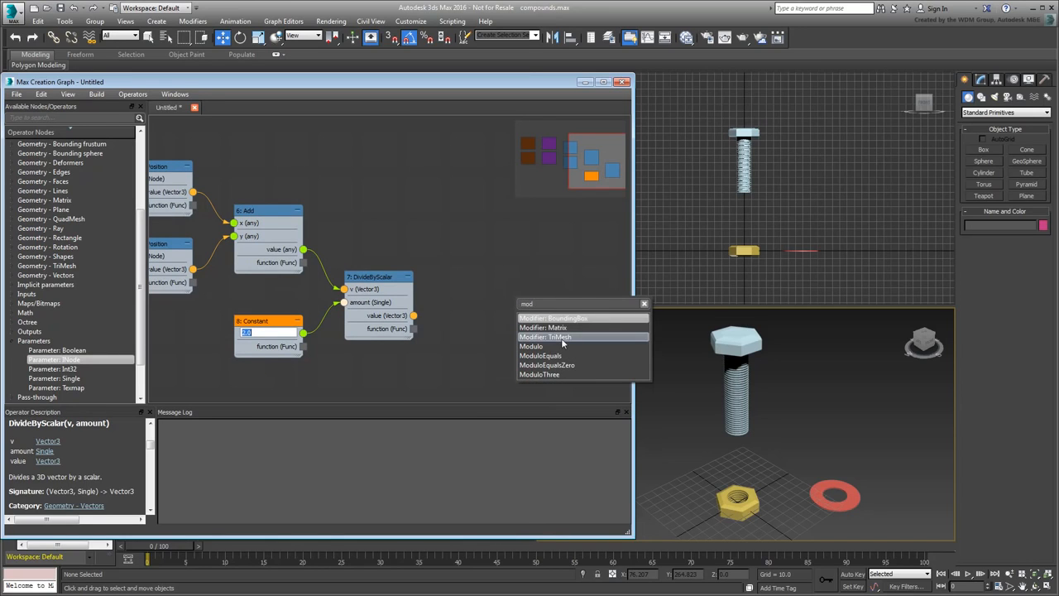
click(10, 285)
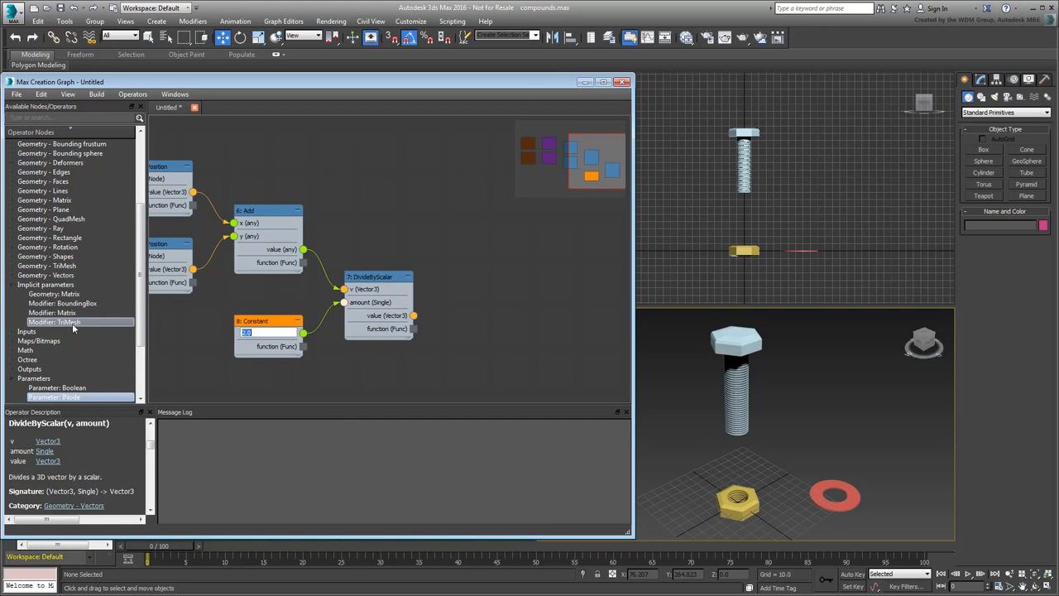
drag(71, 325, 444, 217)
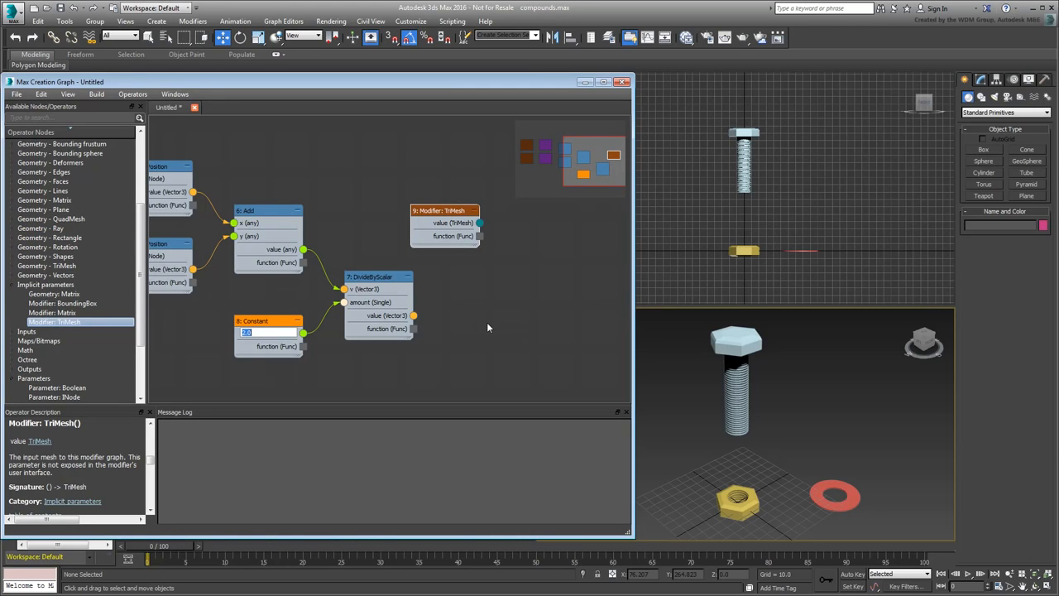
- Add a TransformMesh operator and connect the Modifier: TriMesh value to its mesh input
key(x)
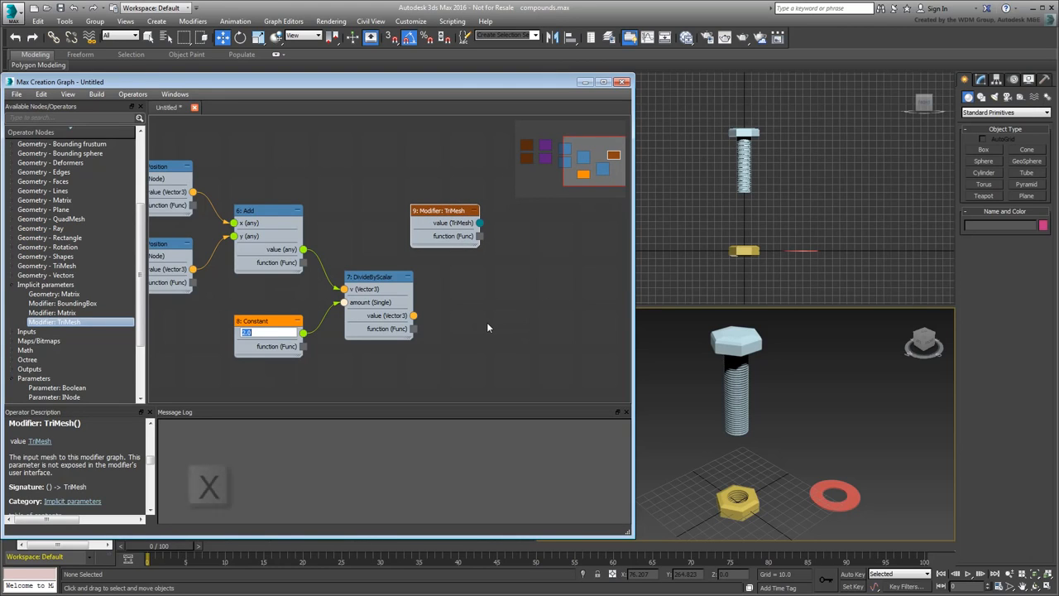
click(487, 326)
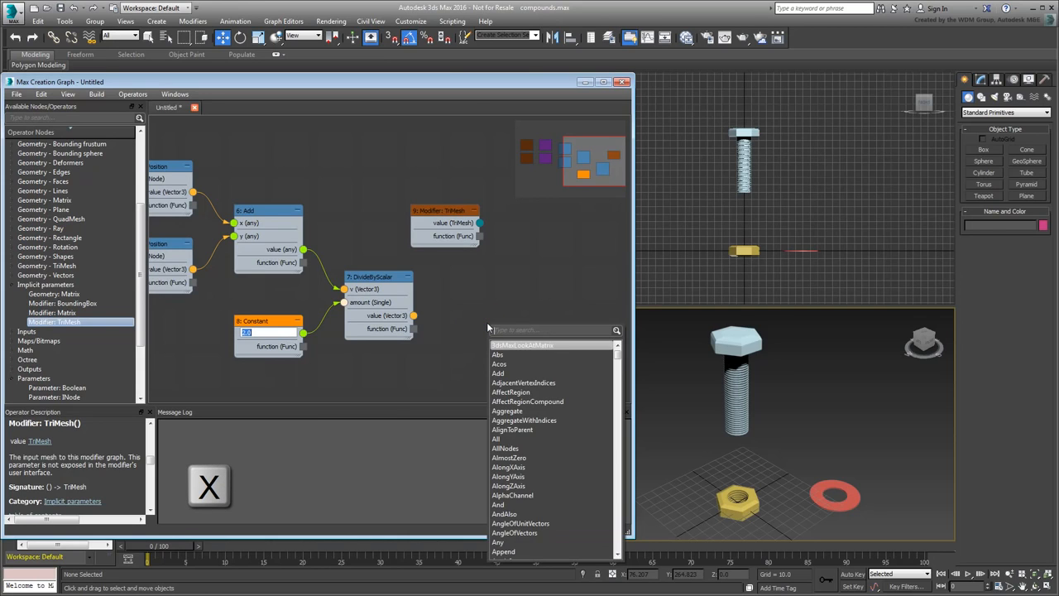
text(trans)
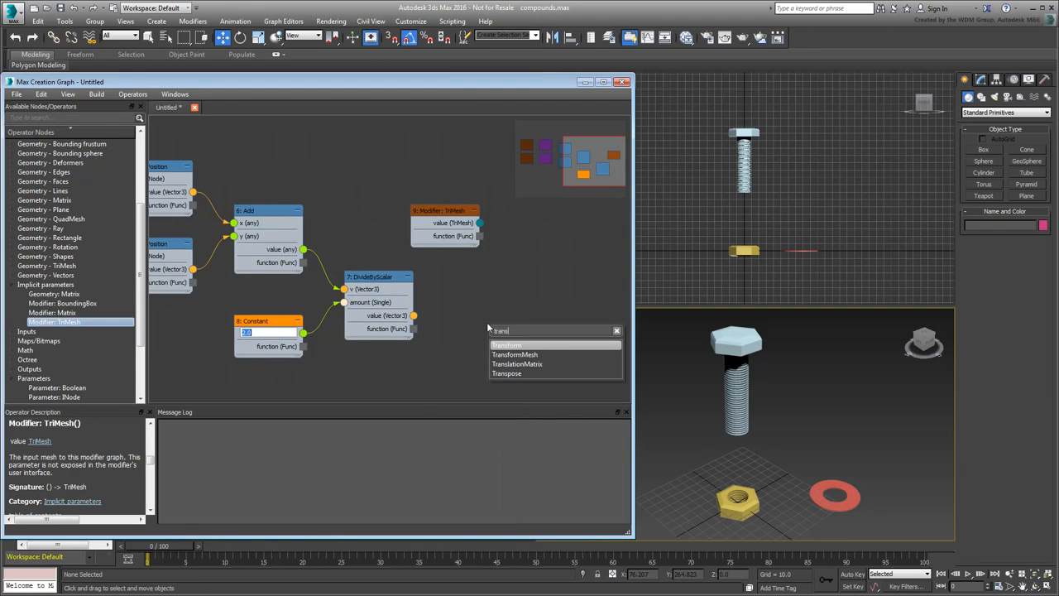
click(521, 359)
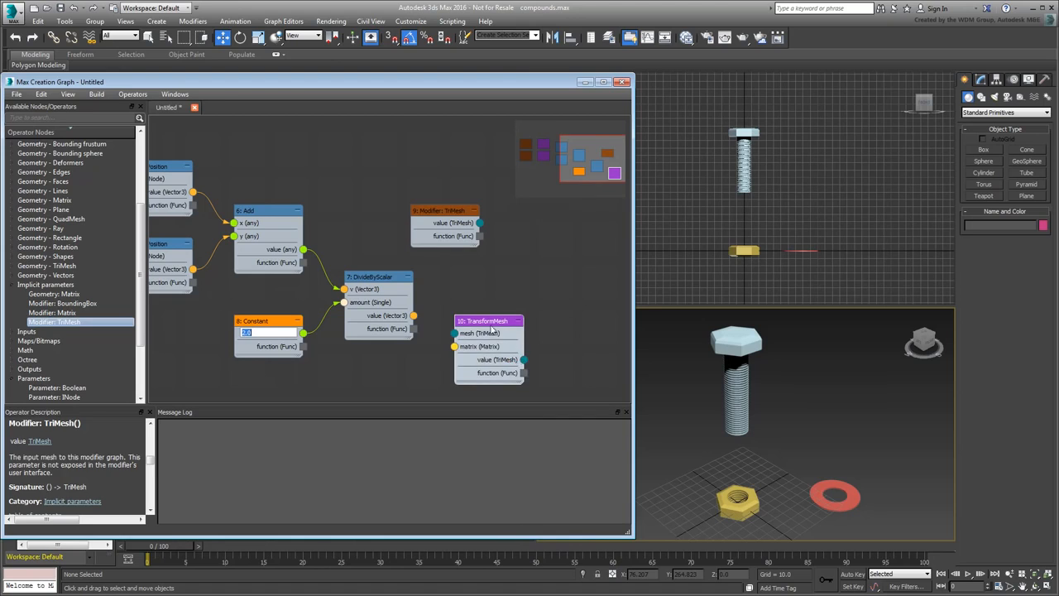
drag(486, 320, 541, 266)
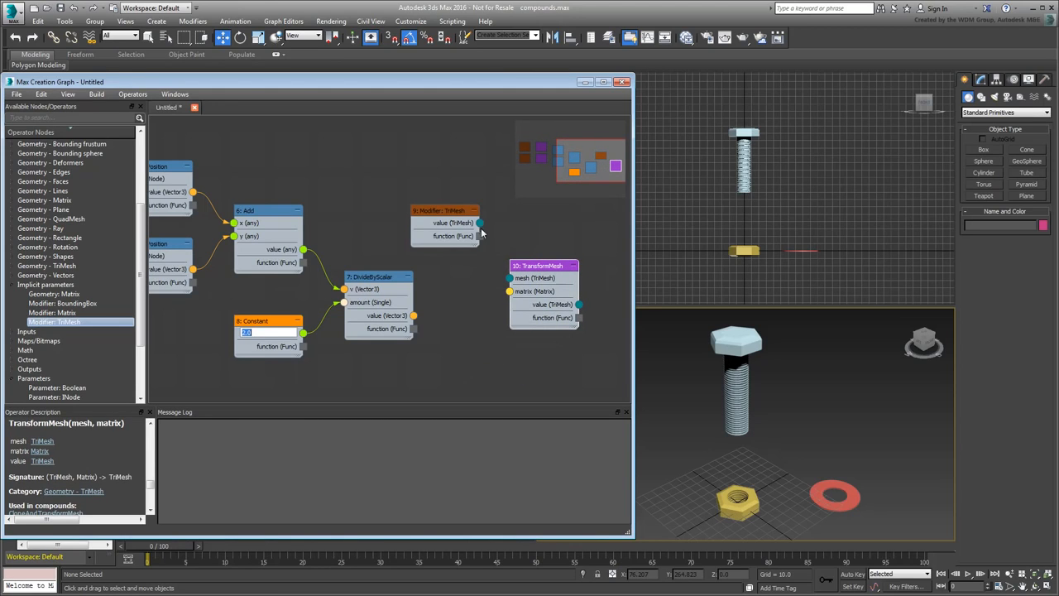
drag(480, 223, 508, 278)
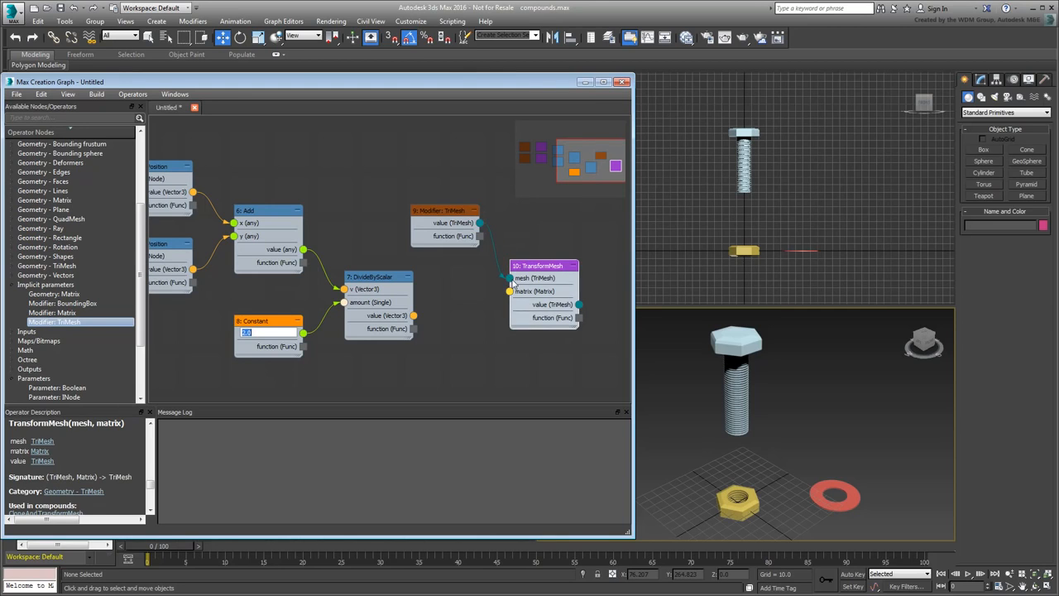
- Rearrange the Modifier: TriMesh and TransformMesh nodes so they sit up and to the right of DivideByScalar
drag(455, 212, 410, 201)
drag(542, 269, 510, 246)
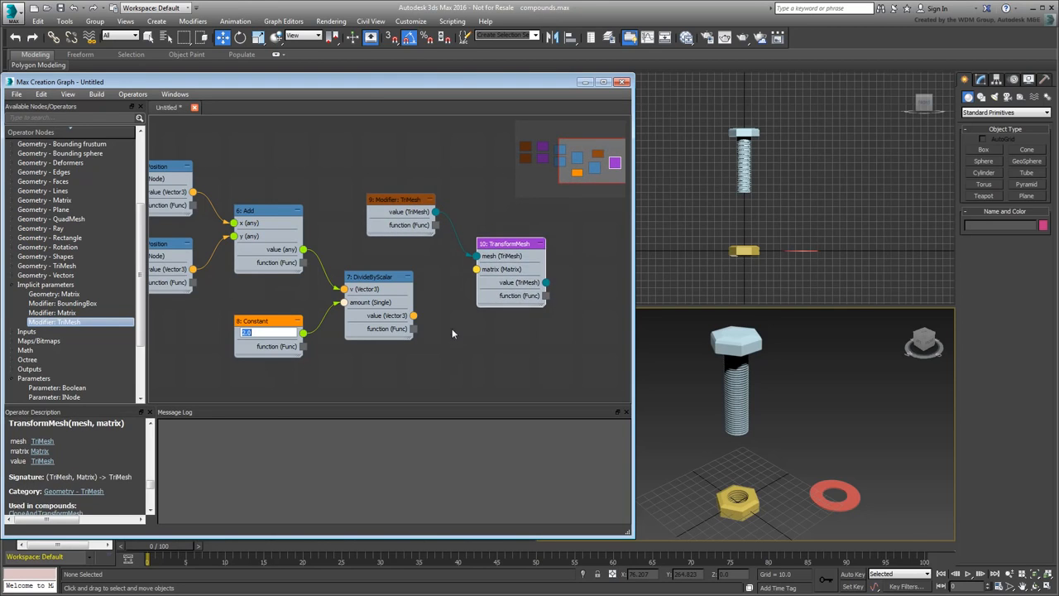
scroll(446, 333, up, 2)
scroll(472, 340, down, 3)
scroll(473, 338, down, 3)
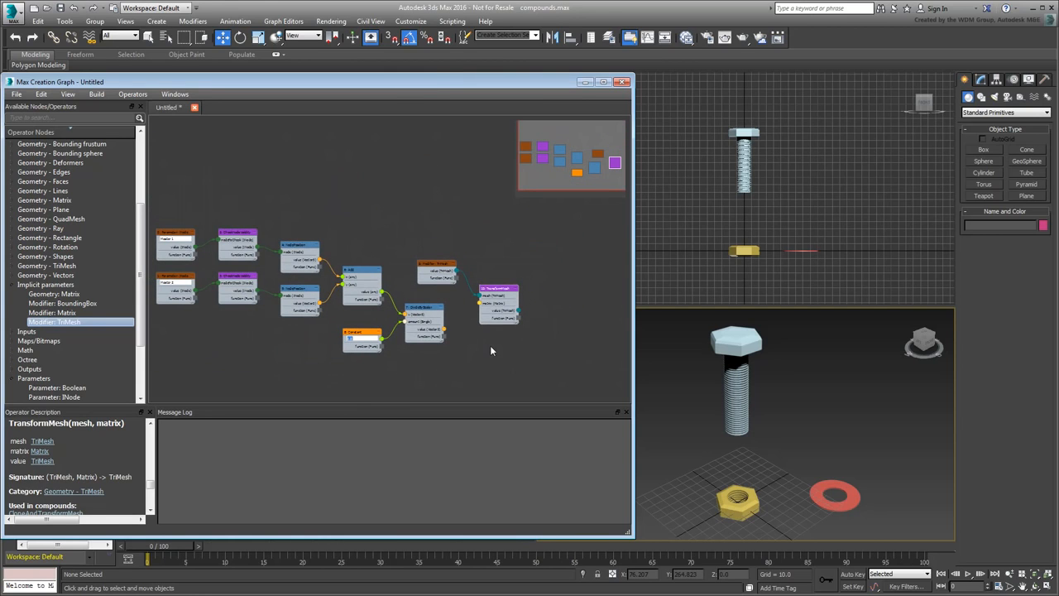
mouse_move(496, 292)
mouse_down()
mouse_move(503, 243)
mouse_move(508, 298)
mouse_up()
scroll(468, 313, up, 3)
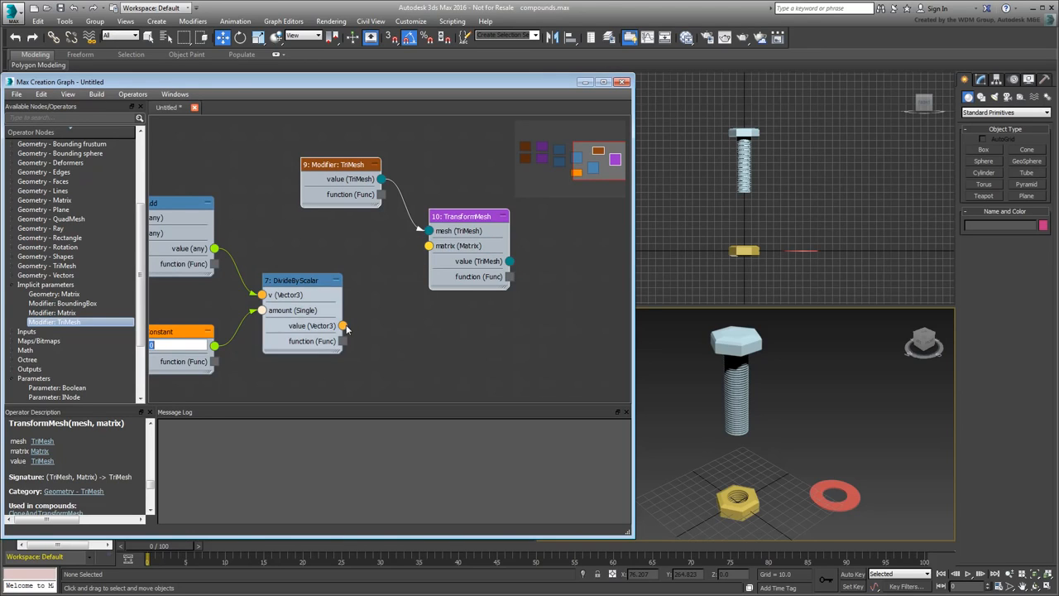
- Try to connect the DivideByScalar value directly to TransformMesh's matrix input
drag(343, 326, 436, 259)
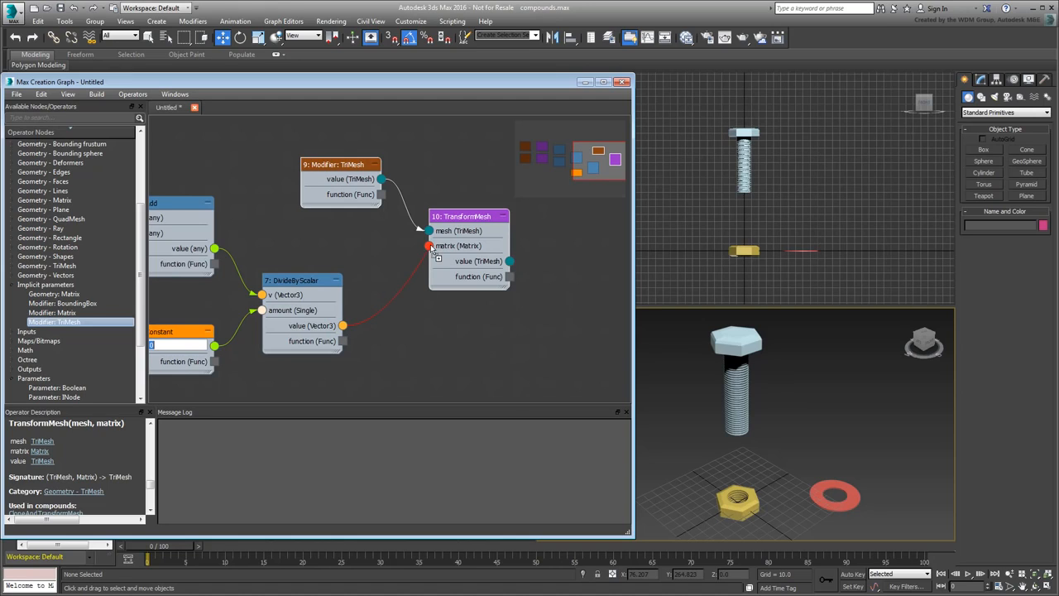
drag(430, 249, 485, 241)
scroll(435, 331, down, 4)
click(474, 340)
- Insert a TranslationMatrix operator, feeding its position from the DivideByScalar value and sending its matrix value to TransformMesh's matrix input
middle_drag(473, 340, 422, 352)
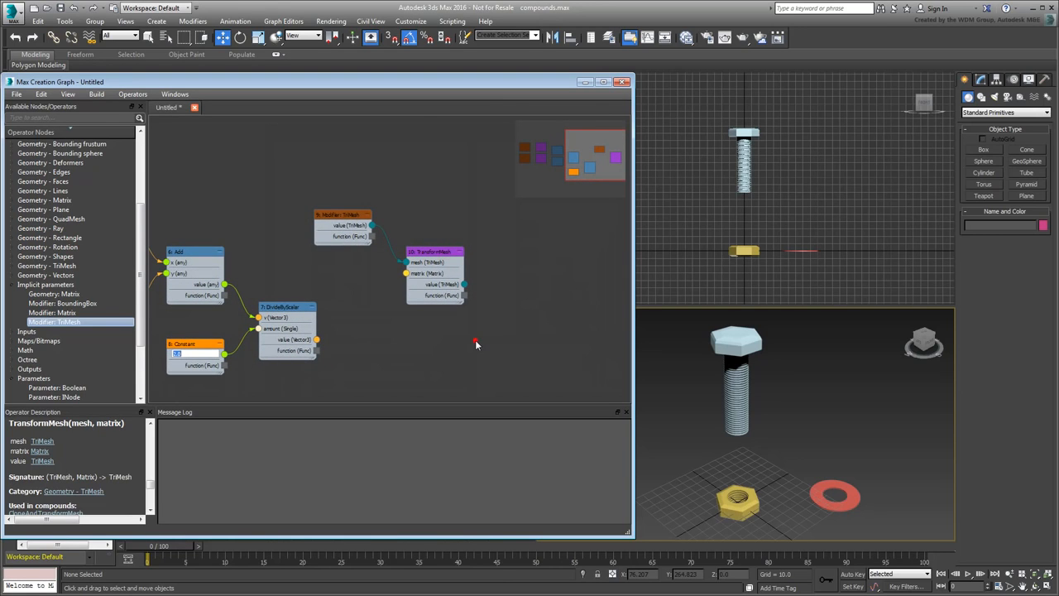
right_click(476, 345)
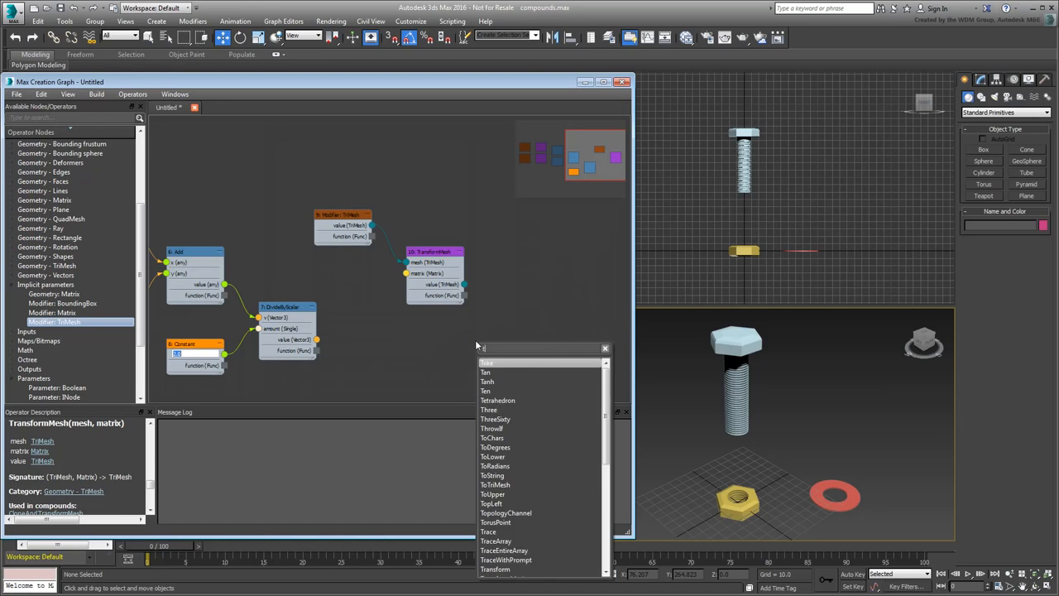
text(trans)
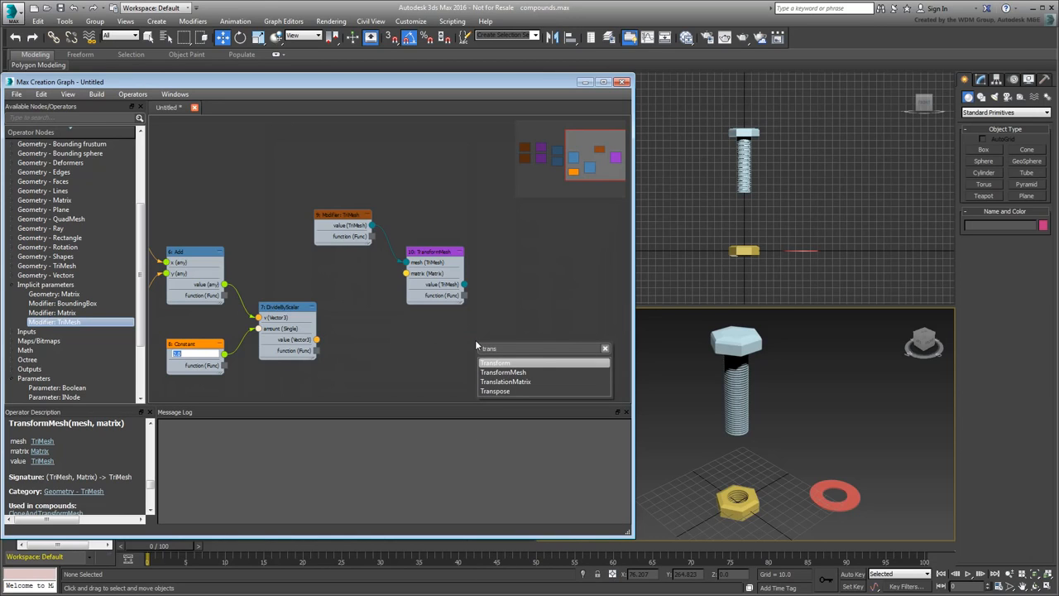
click(513, 382)
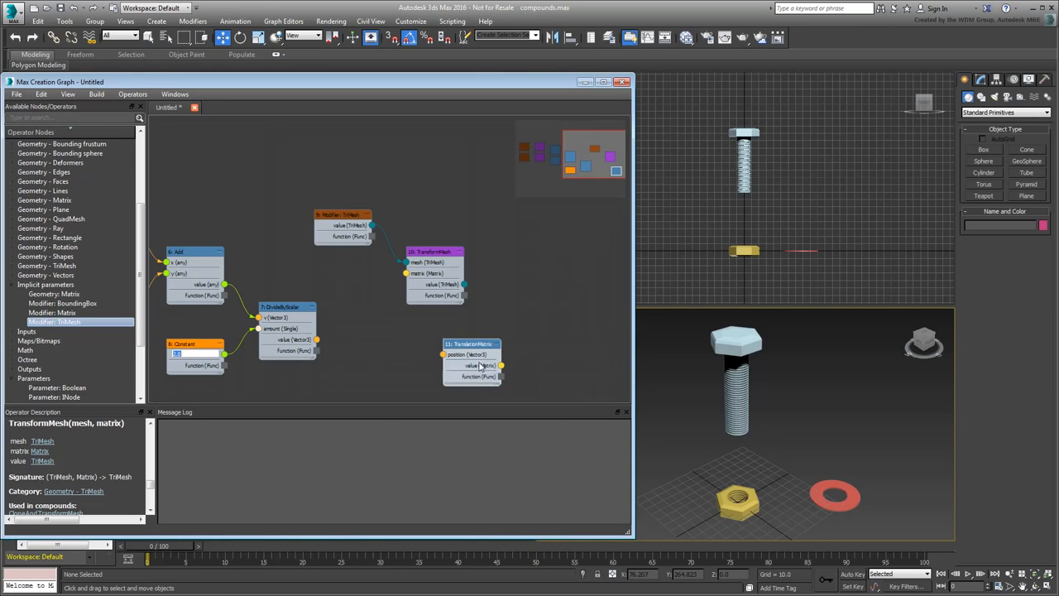
drag(476, 351, 365, 313)
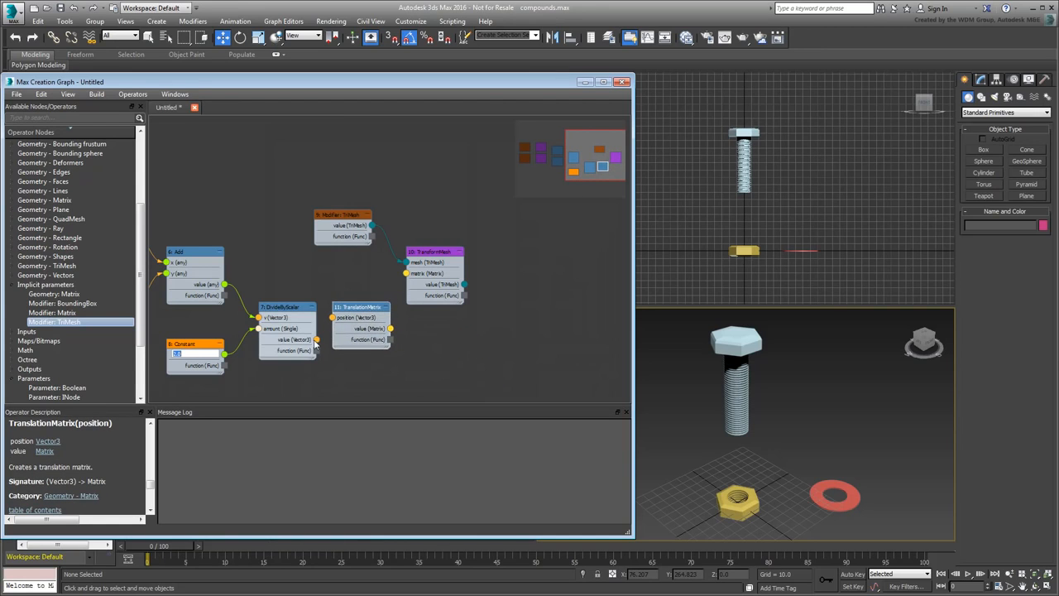
drag(317, 340, 406, 273)
scroll(369, 322, up, 2)
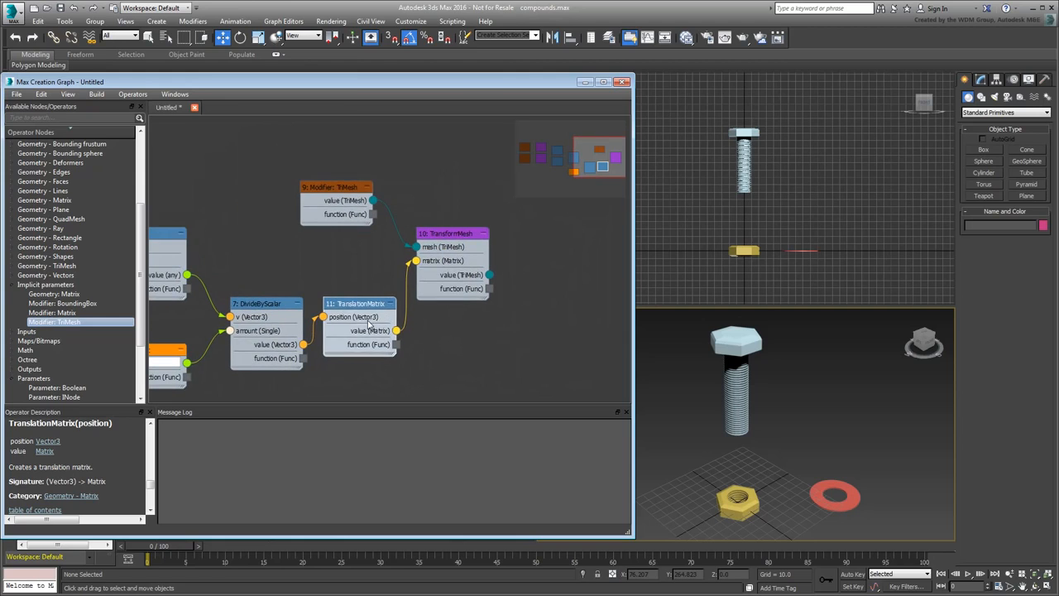
drag(365, 305, 366, 281)
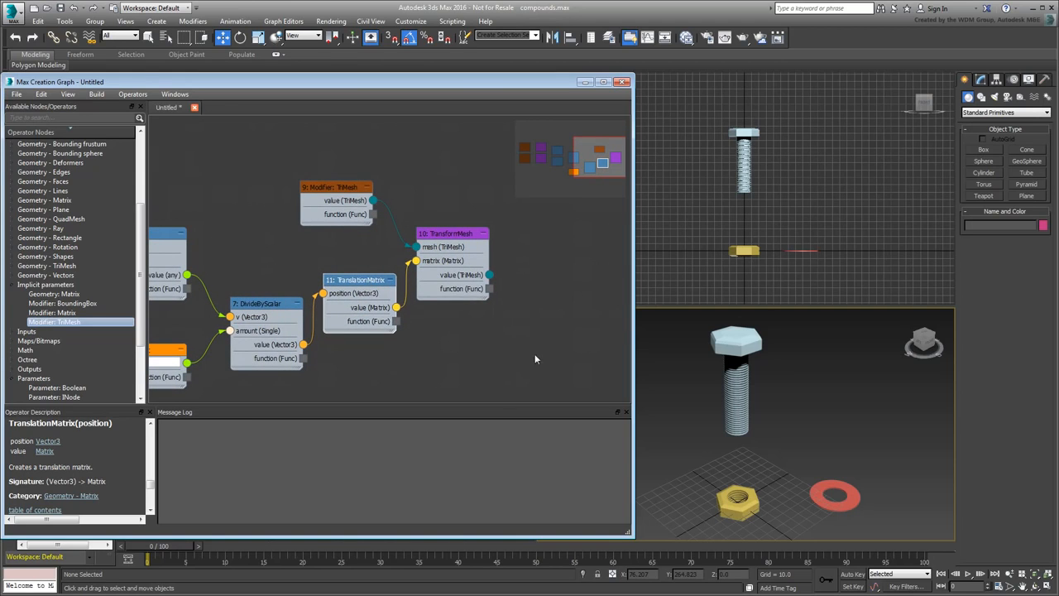
- Attach an Output: modifier node to the TransformMesh value
drag(489, 274, 520, 291)
text(out)
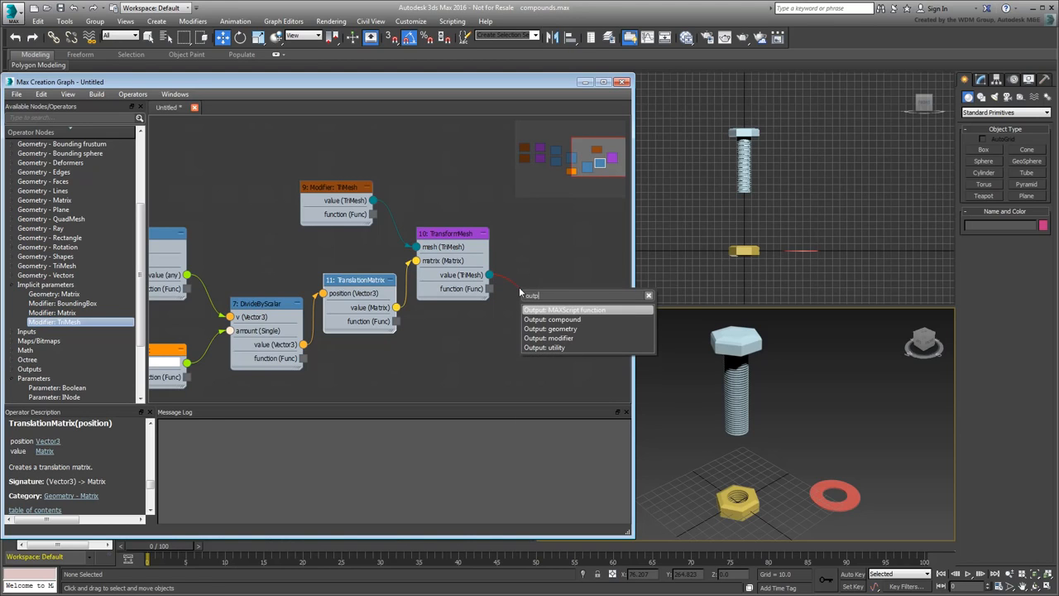
text(p)
key(Down)
key(Down)
key(Down)
key(Return)
- Space out the Output: modifier, TransformMesh and Modifier: TriMesh nodes by shifting them slightly to the right
drag(517, 282, 551, 285)
drag(444, 235, 456, 235)
drag(342, 188, 358, 193)
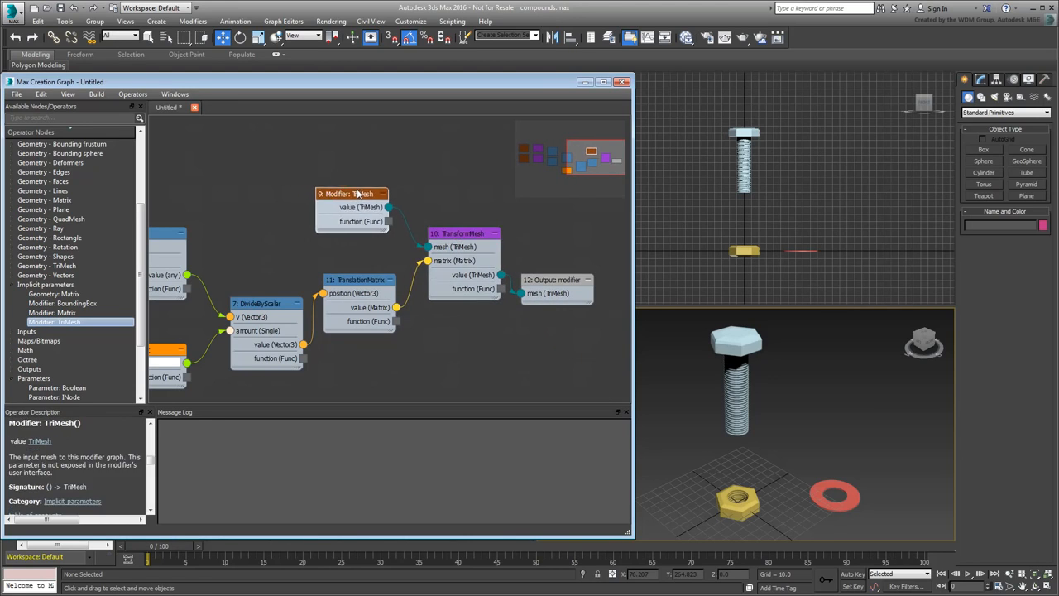
- Automatically lay out all nodes in the graph
scroll(575, 305, down, 4)
right_click(469, 343)
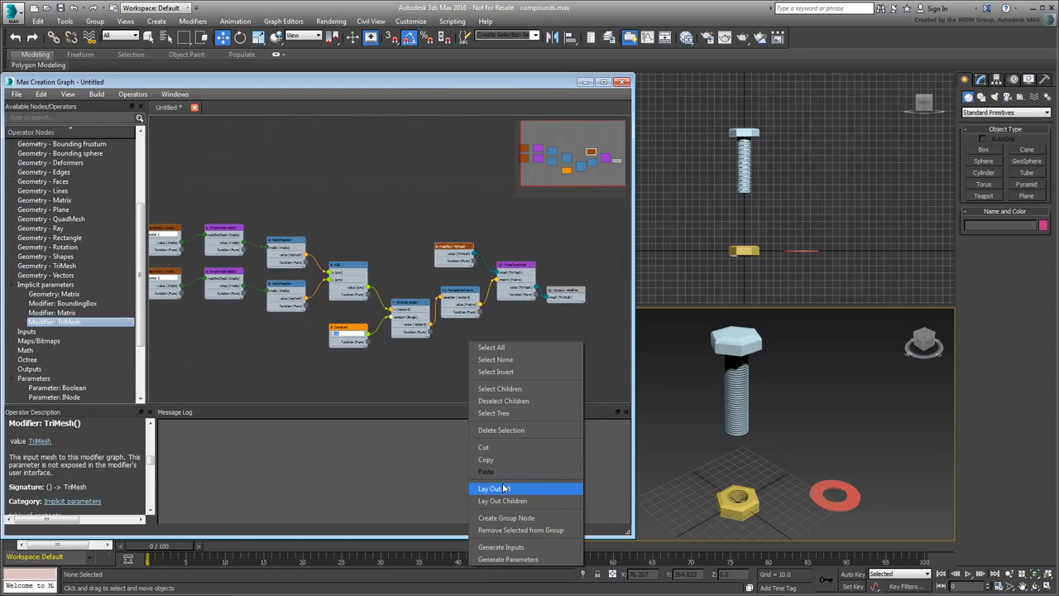
click(493, 488)
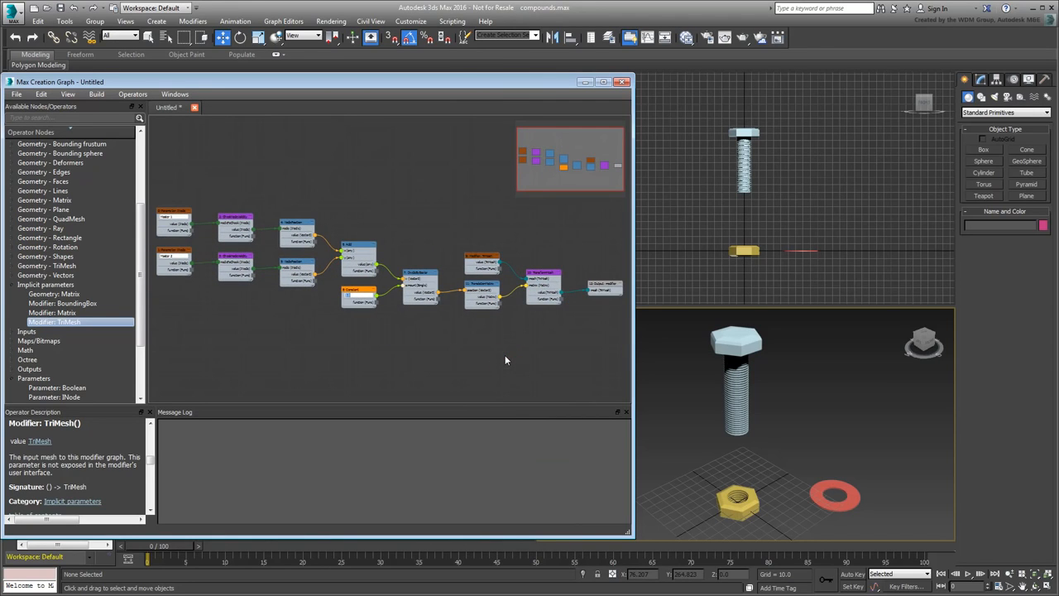
- Save the graph as the MCG tool MCG_PositionConstraint in the Max Creation Graph folder and evaluate it
click(15, 96)
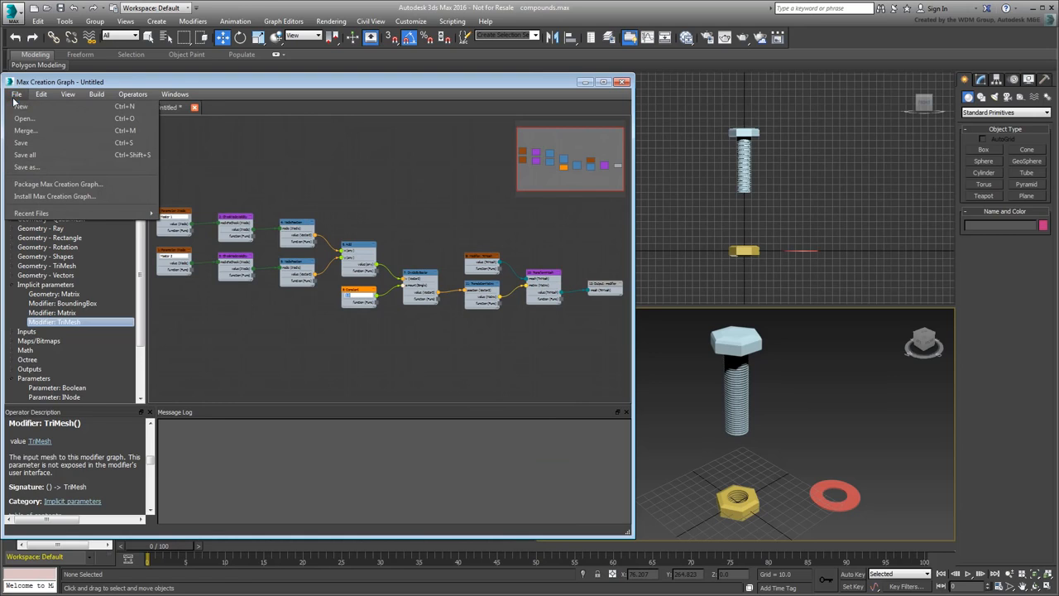
click(46, 167)
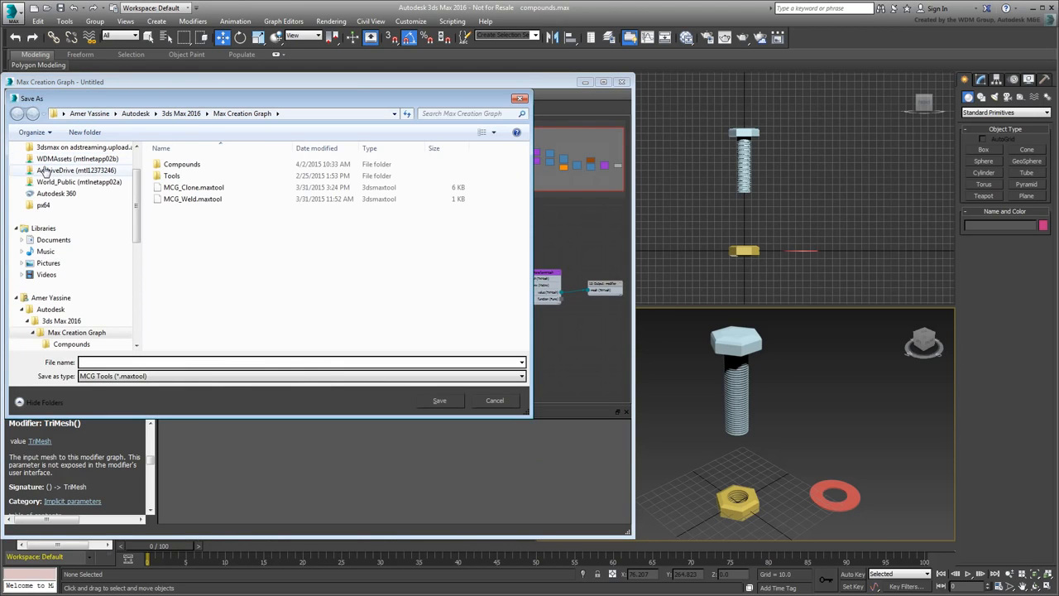
text(MCG_PositionConstraint)
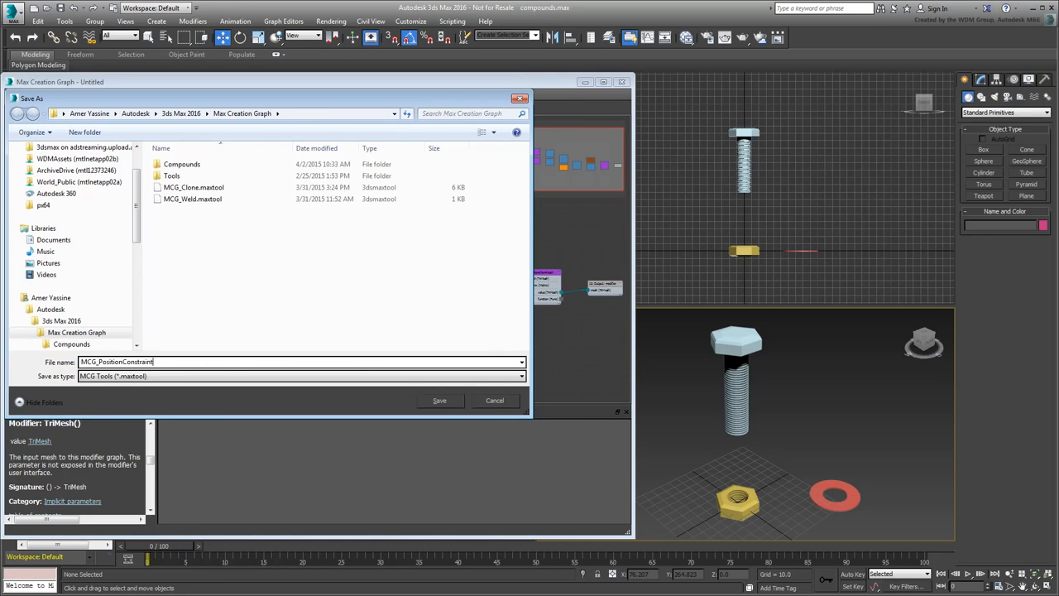
click(438, 400)
key(ctrl+e)
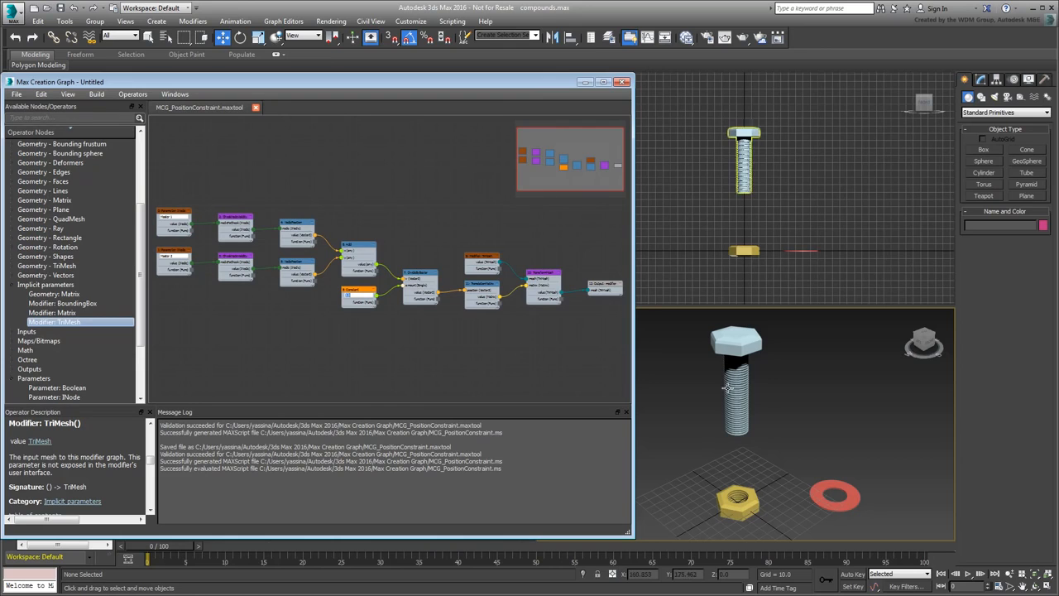
- Apply the MCG_PositionConstraint modifier to the red washer
click(848, 490)
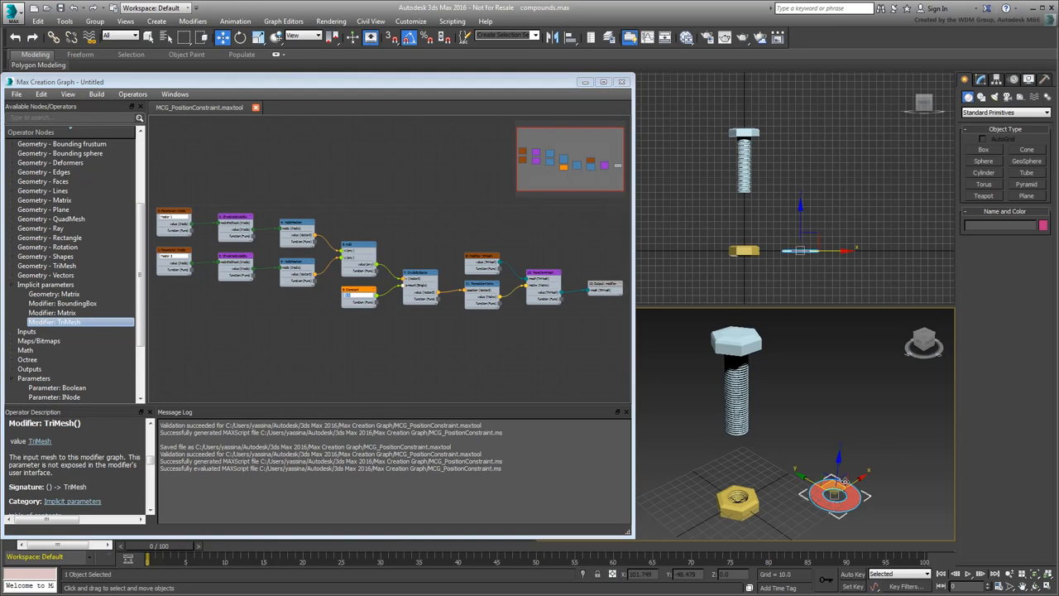
click(981, 80)
click(1047, 111)
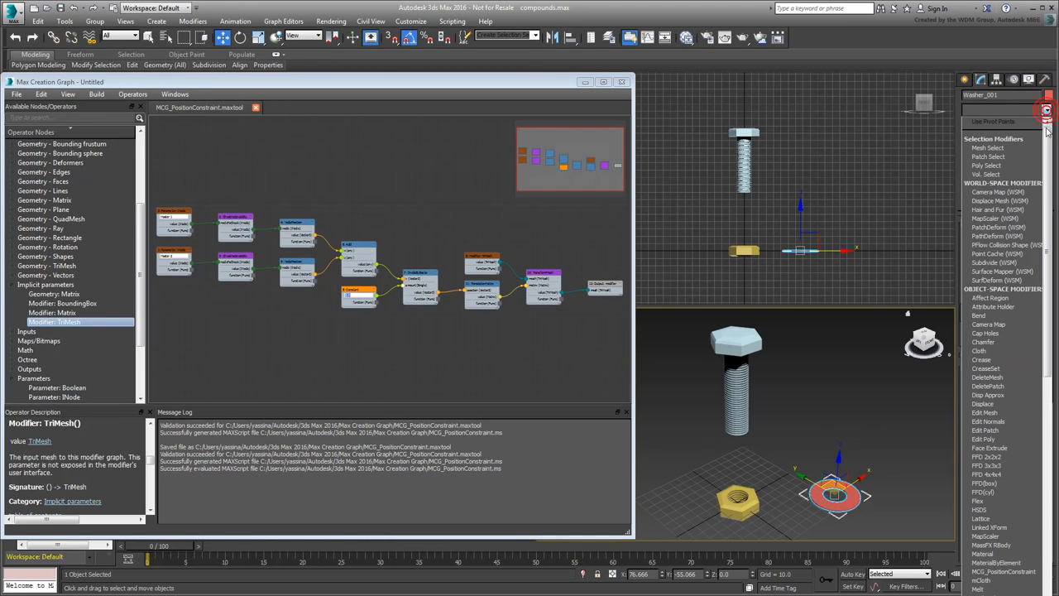
scroll(1018, 273, down, 5)
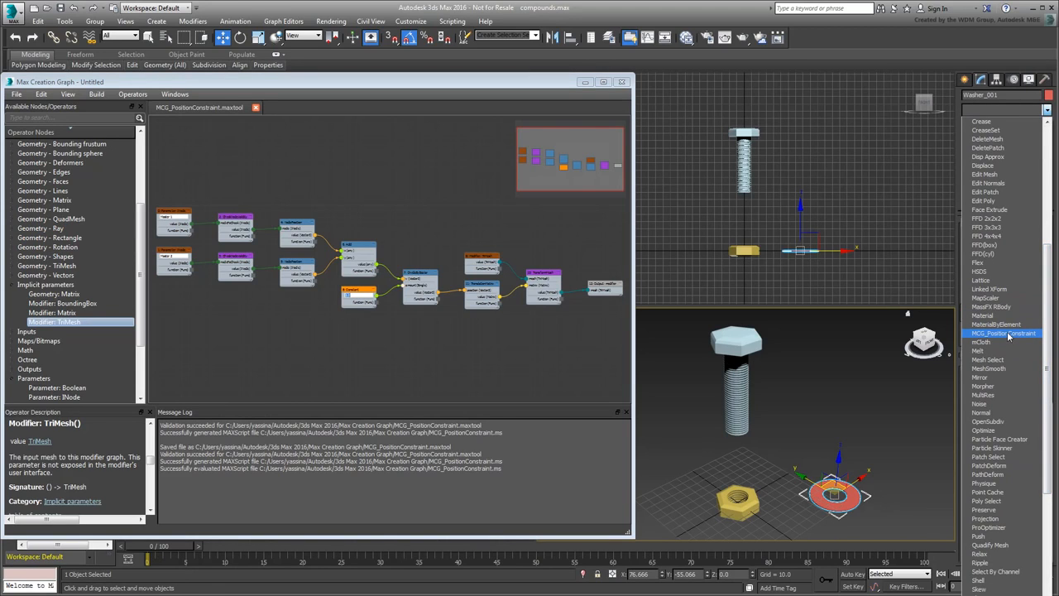
click(1005, 334)
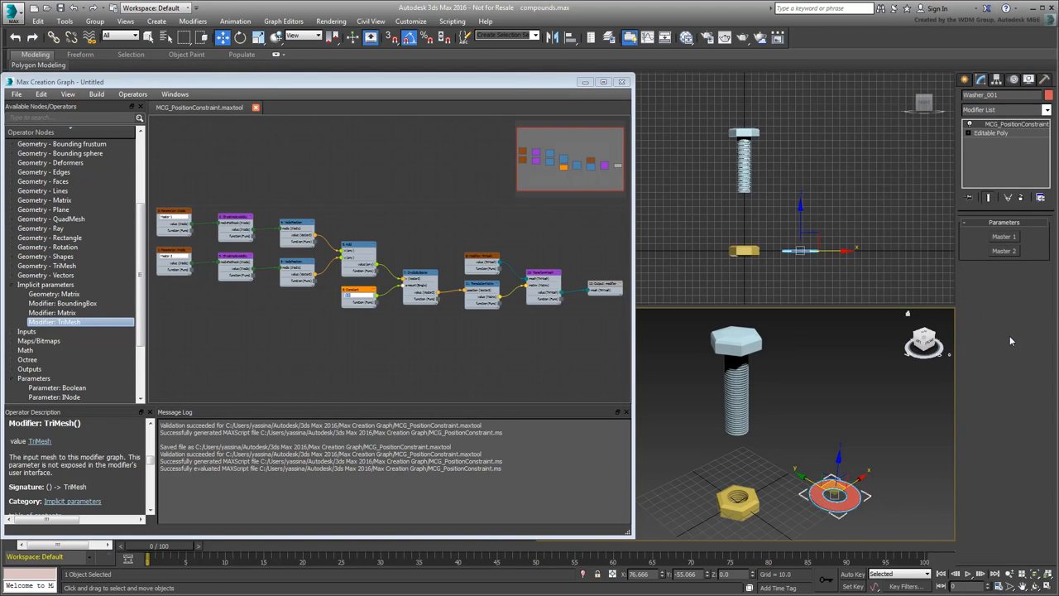
- Assign the bolt as Master 1 and the nut as Master 2 of the washer's modifier
click(1004, 237)
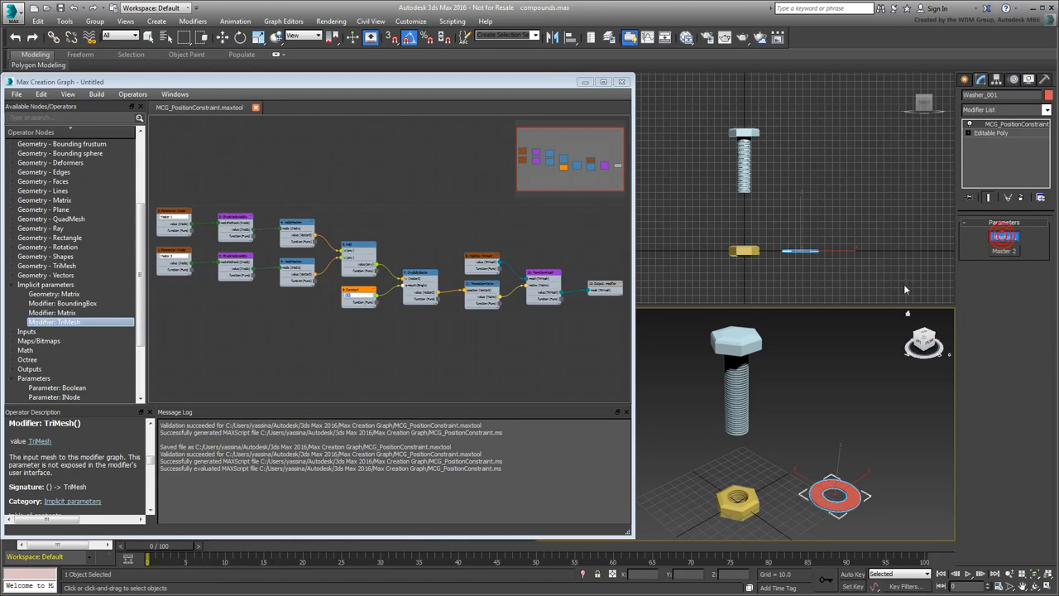
click(738, 341)
click(1001, 251)
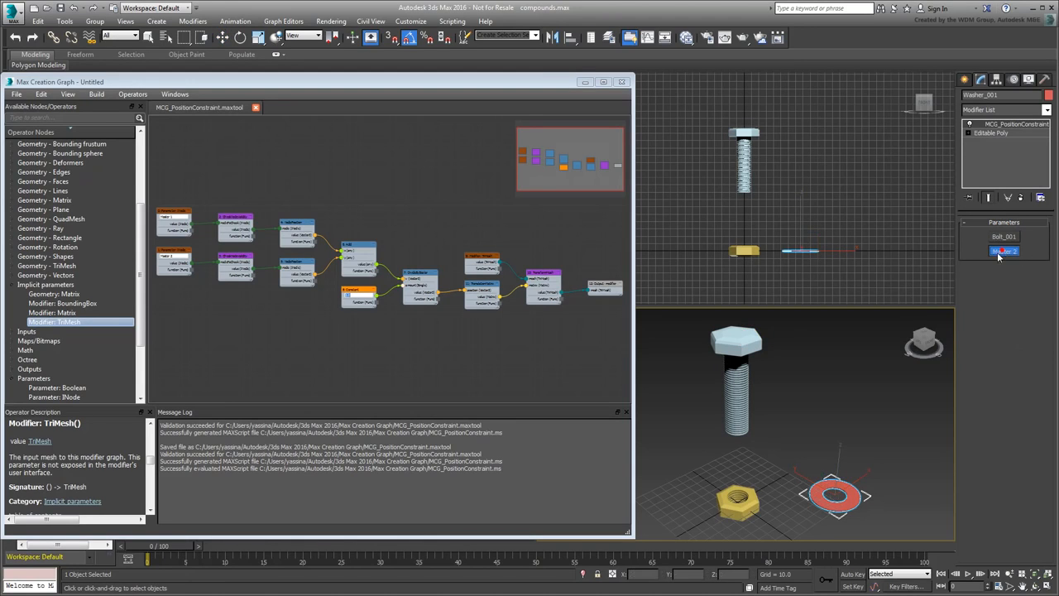
click(746, 500)
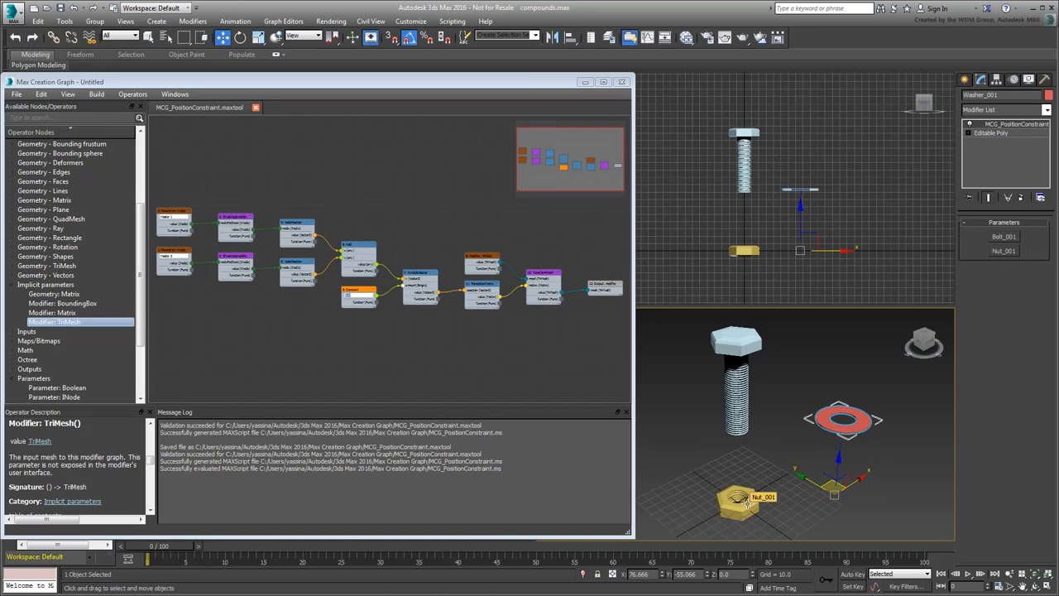
- Test the constraint by moving the bolt, the nut and the washer in turn, cancelling each move
click(738, 365)
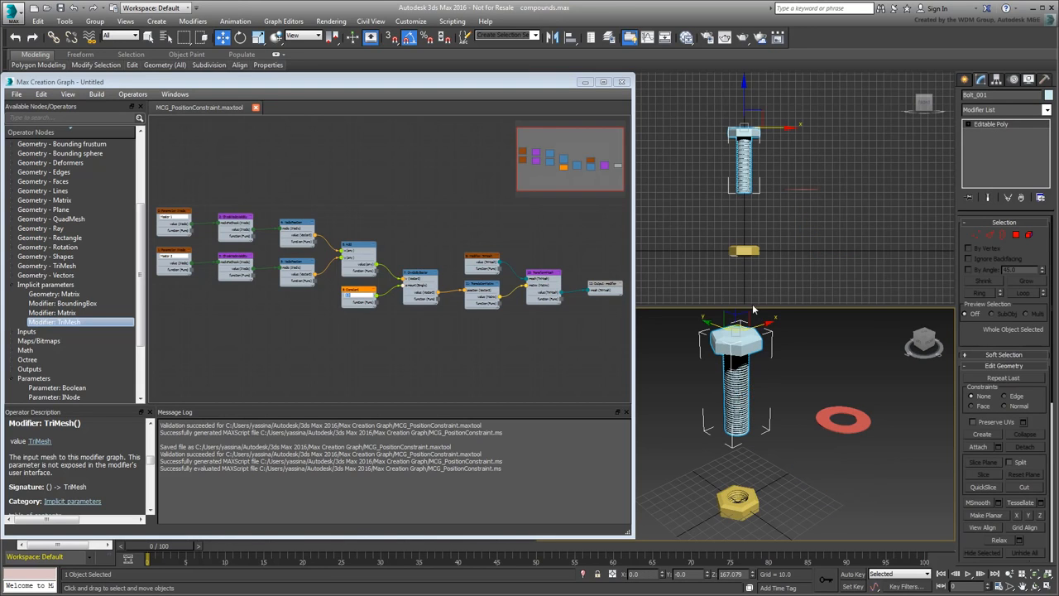
drag(753, 309, 771, 283)
right_click(771, 283)
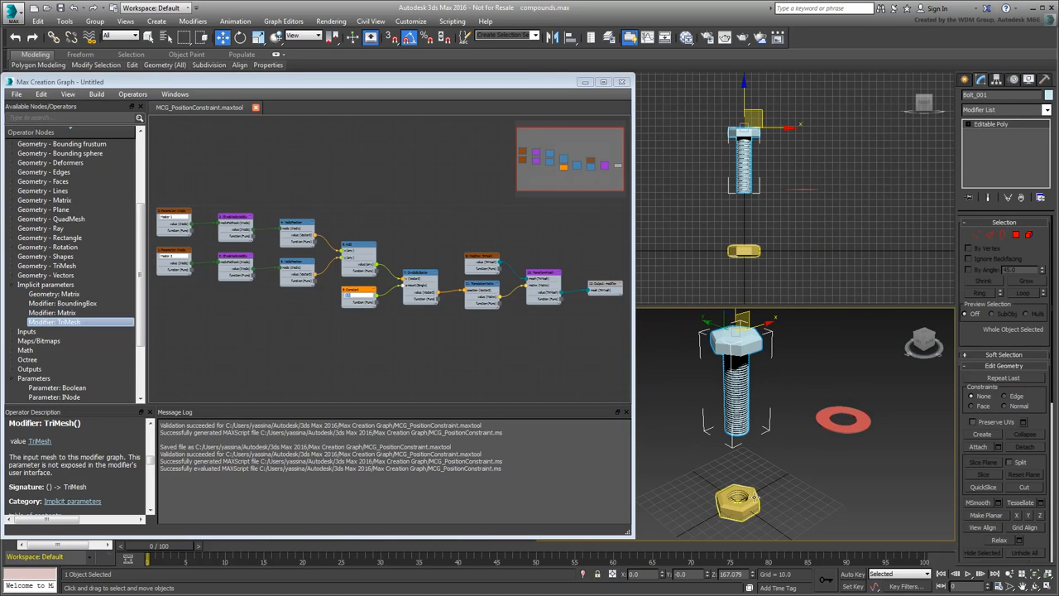
drag(738, 496, 787, 481)
right_click(786, 481)
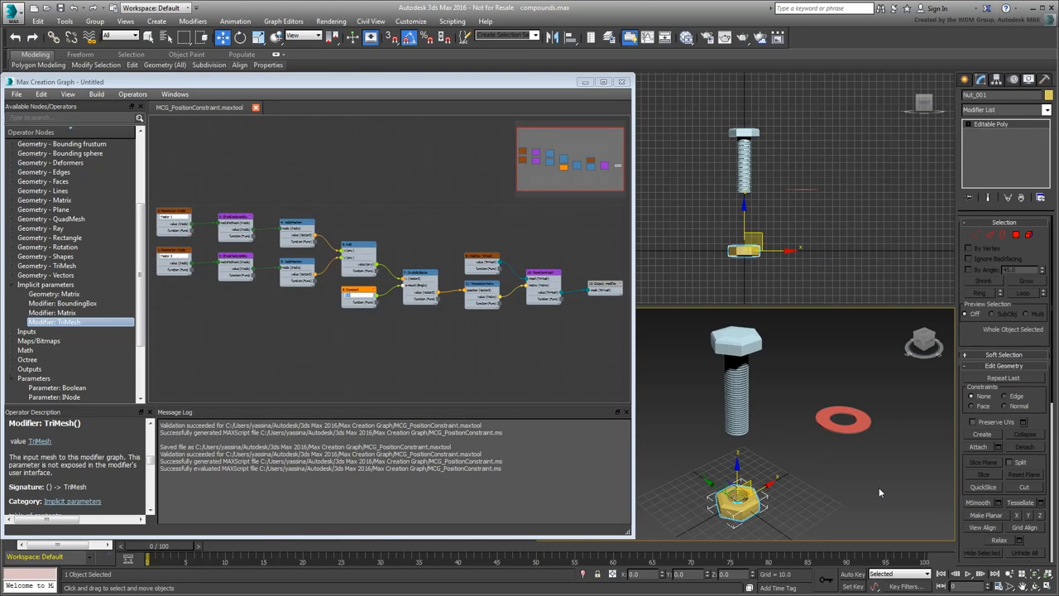
click(856, 429)
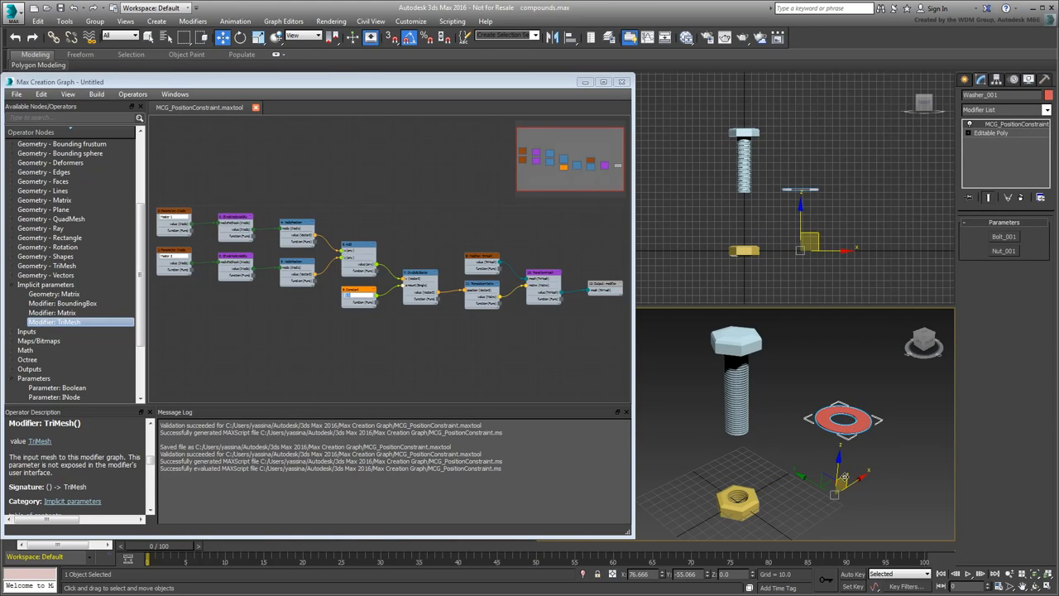
mouse_move(825, 484)
mouse_down()
mouse_move(807, 451)
mouse_move(757, 455)
mouse_move(832, 484)
mouse_up()
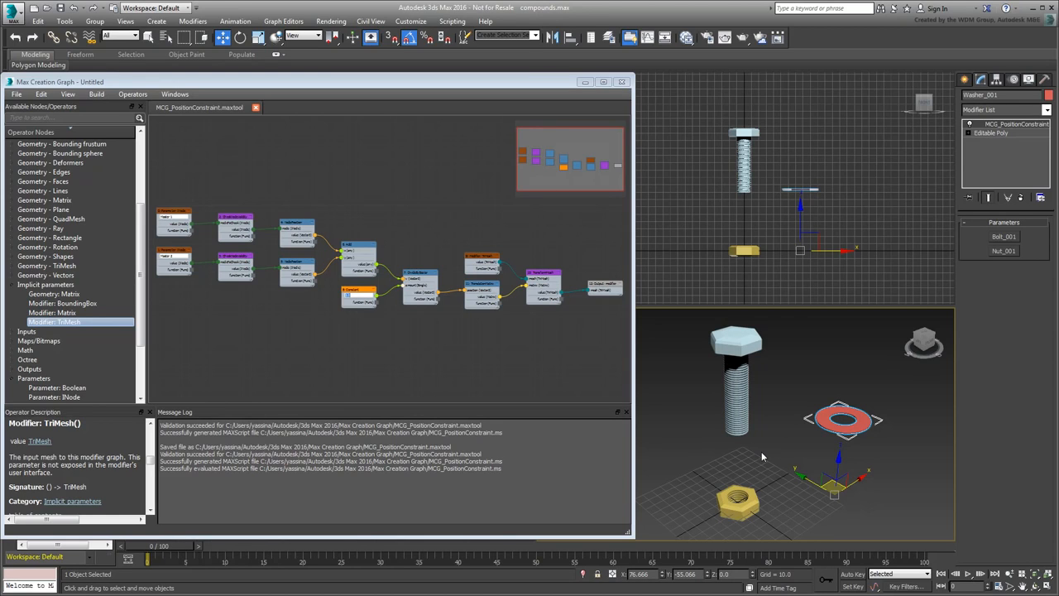
- Move the Modifier: TriMesh and TransformMesh nodes together upward, away from the position-averaging nodes
click(444, 334)
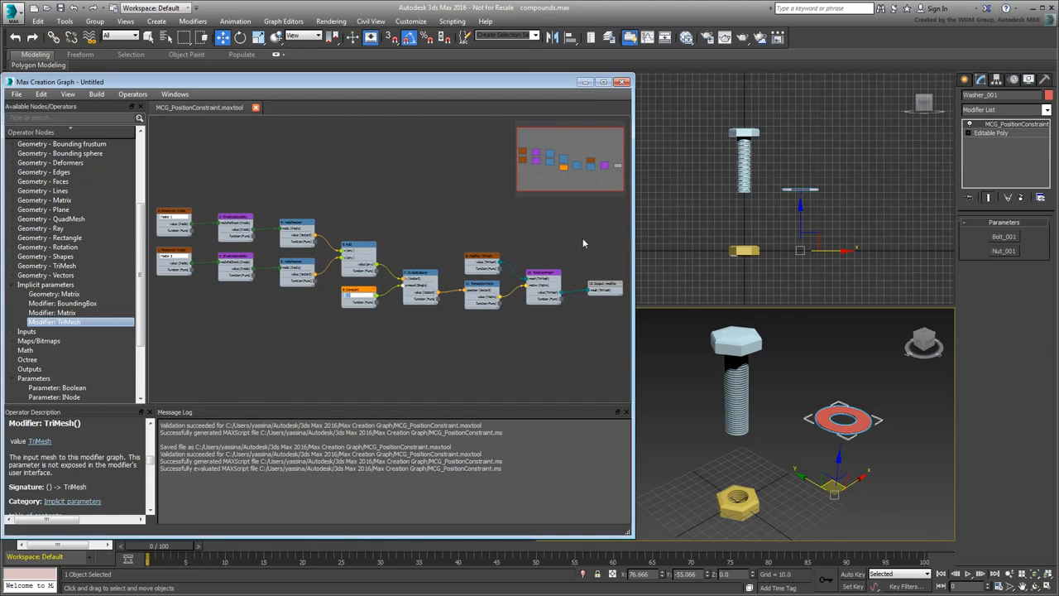
drag(549, 230, 475, 274)
drag(542, 273, 542, 222)
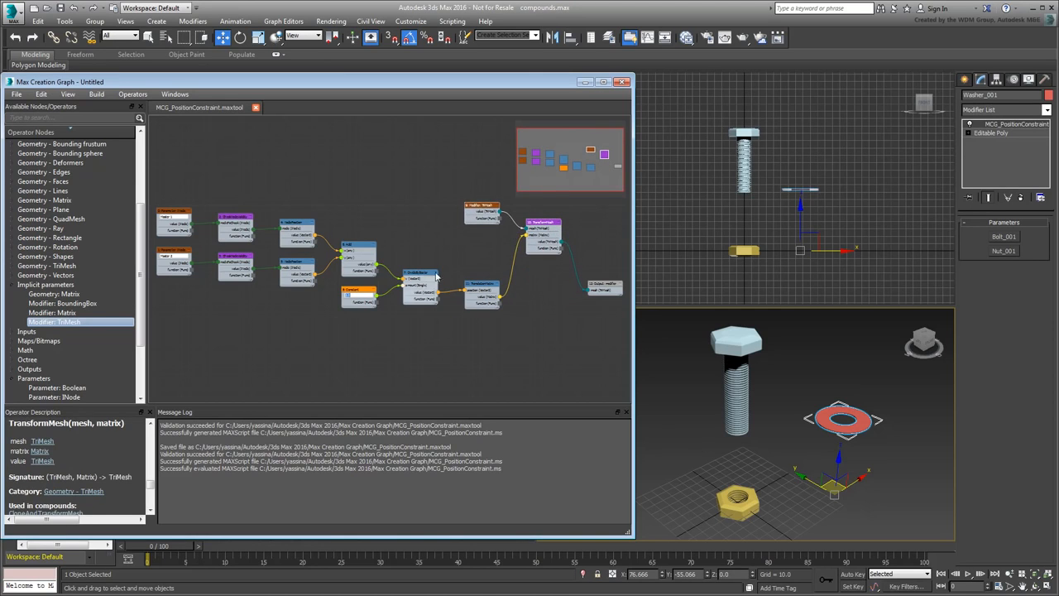
- Shift both NodePosition nodes, Add, Constant, DivideByScalar and TranslationMatrix together down and to the right to isolate them as a group
drag(488, 361, 288, 230)
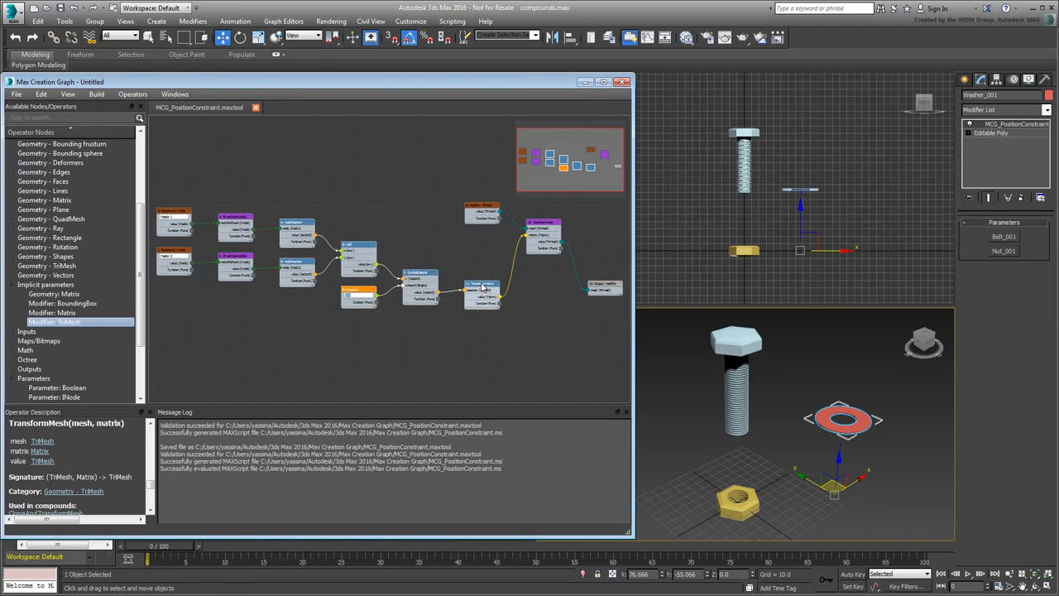
drag(483, 286, 500, 314)
scroll(554, 331, up, 2)
middle_drag(555, 332, 611, 359)
scroll(594, 351, down, 1)
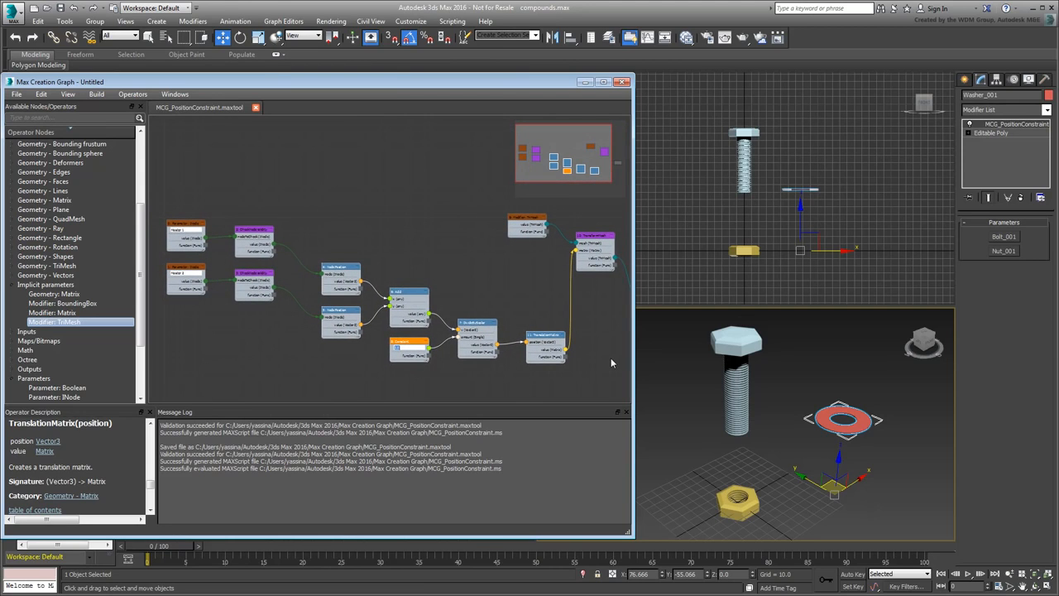
click(611, 361)
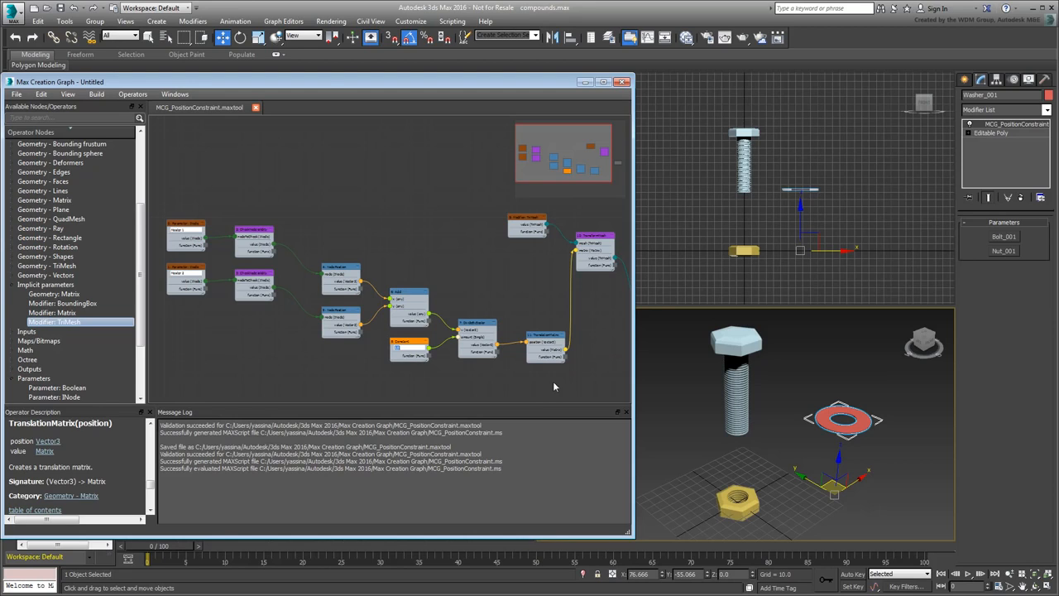
- Copy the two NodePosition nodes together with the Add, Constant, DivideByScalar and TranslationMatrix nodes
drag(553, 386, 323, 267)
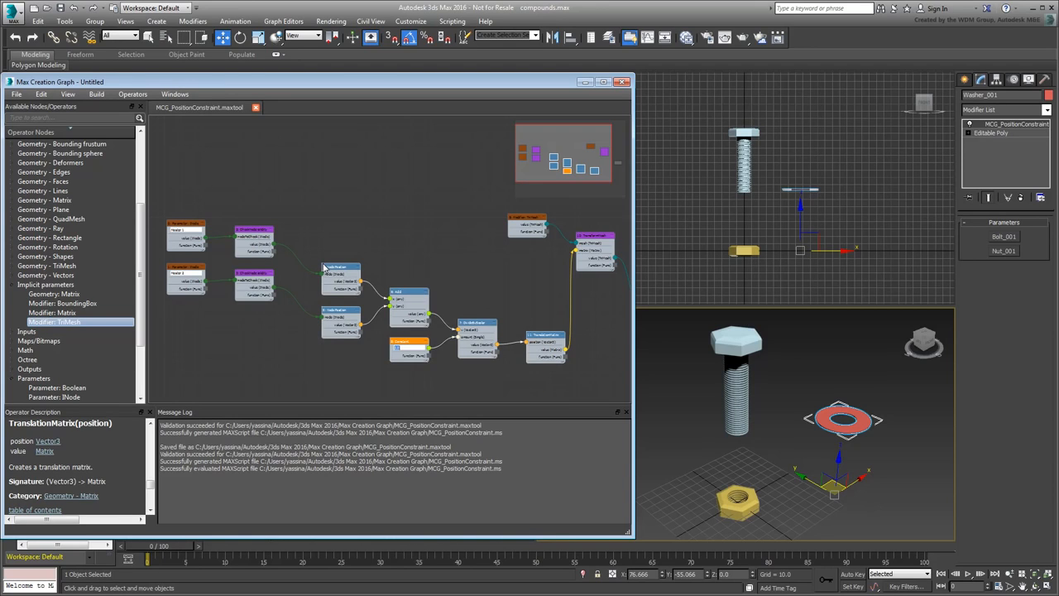
right_click(364, 231)
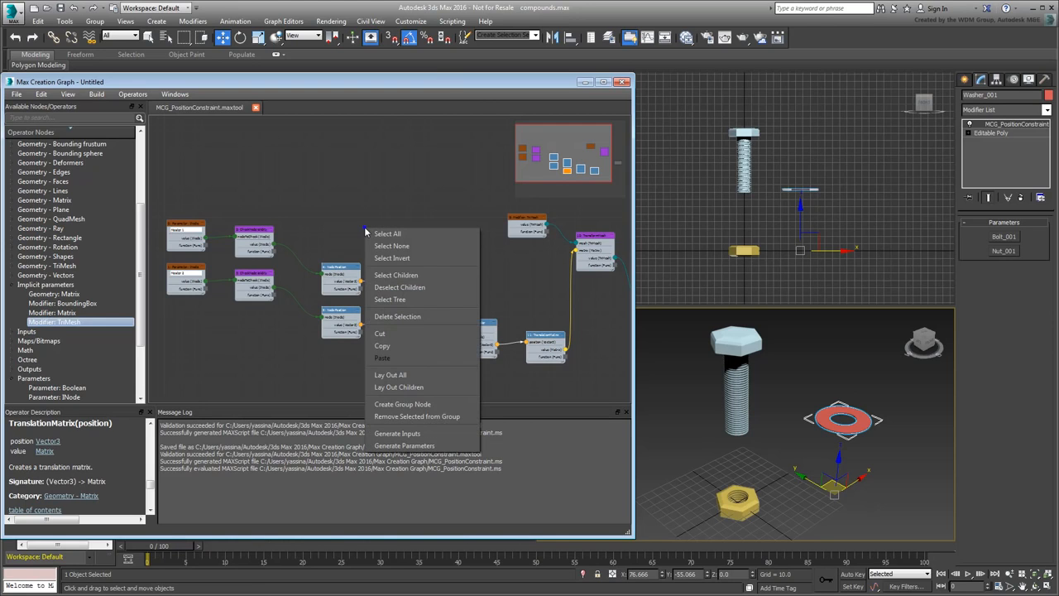
click(398, 348)
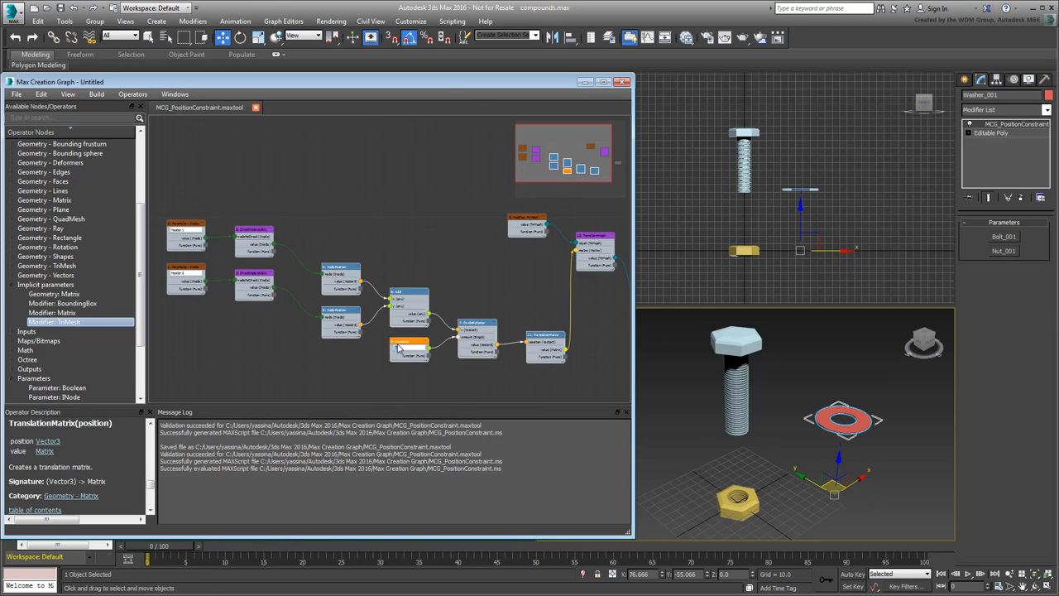
- Create a new graph view and paste the copied nodes into it
right_click(306, 109)
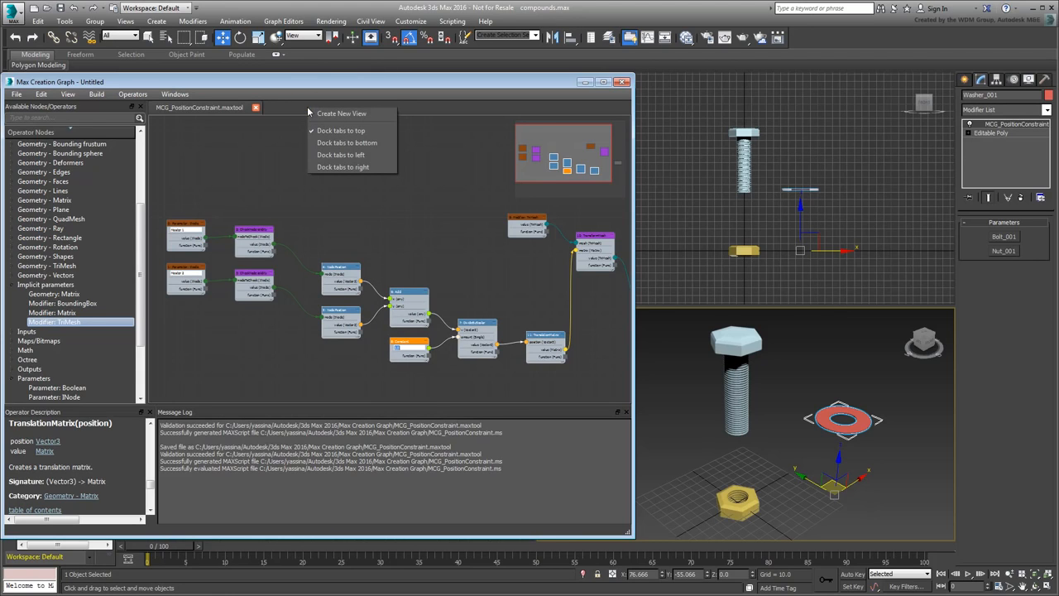
click(331, 114)
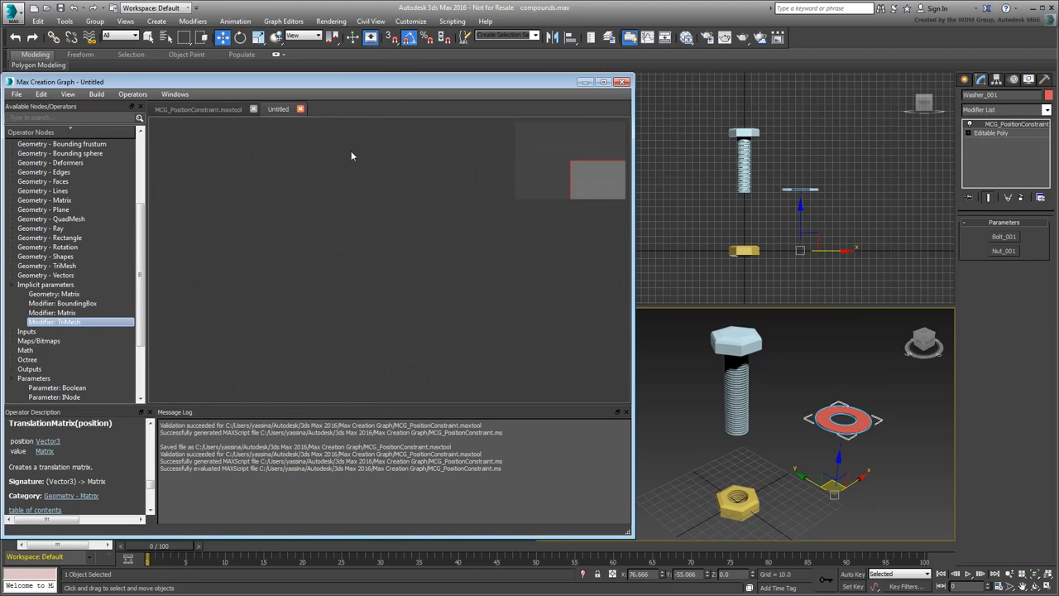
right_click(315, 236)
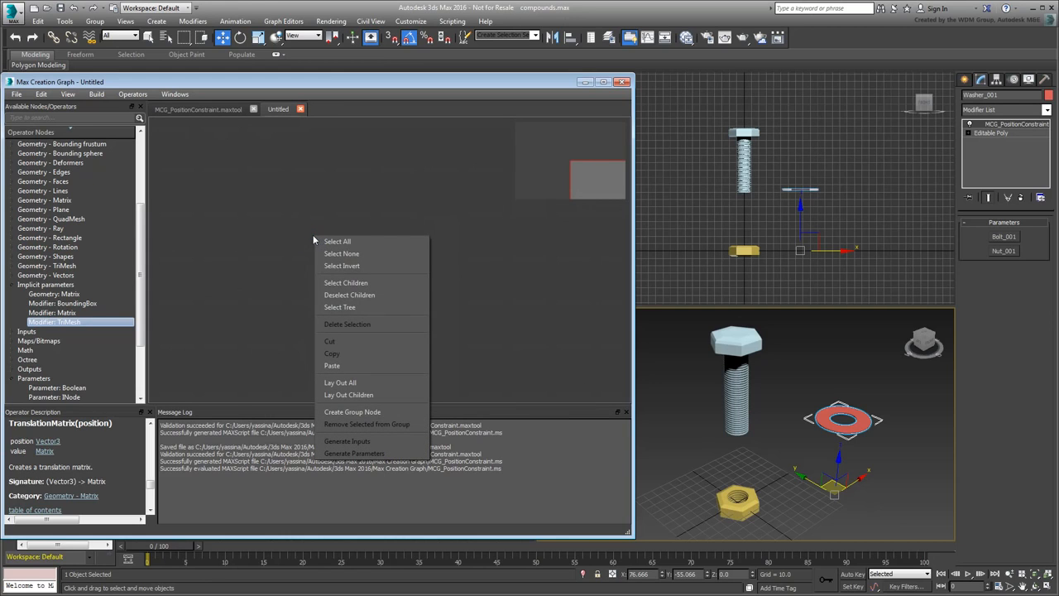
click(348, 368)
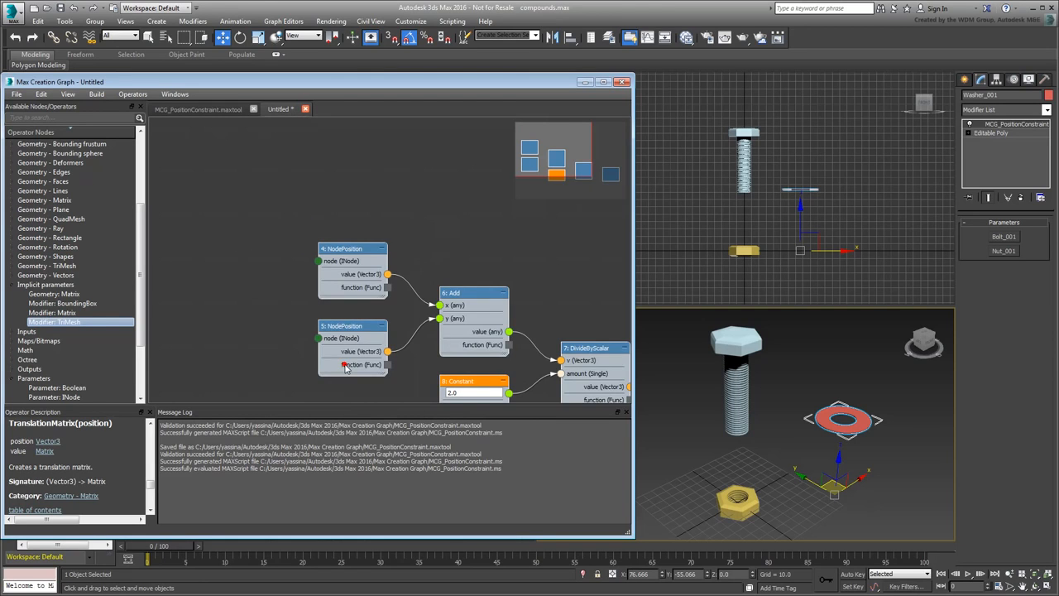
scroll(347, 300, down, 2)
middle_drag(485, 345, 398, 305)
click(464, 367)
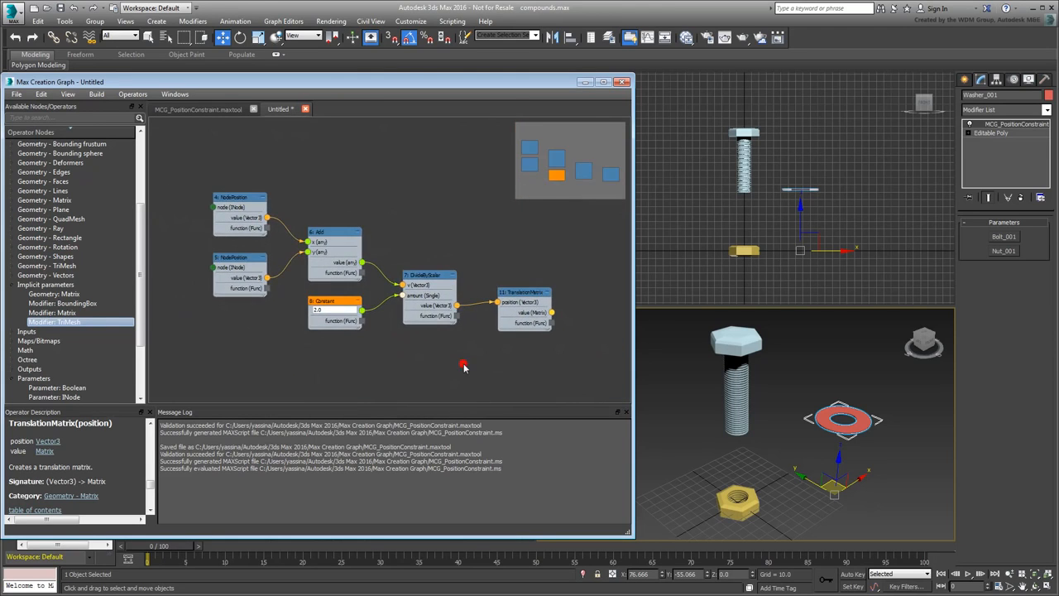
- Attach an Output: compound node to the TranslationMatrix value
middle_drag(499, 341, 429, 337)
scroll(429, 337, up, 2)
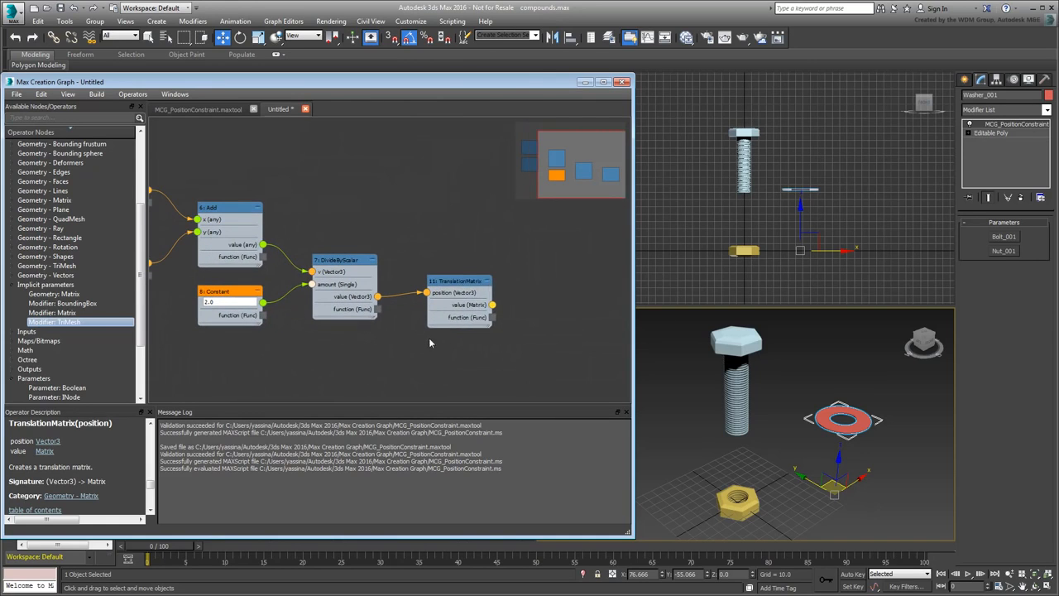
drag(494, 306, 528, 317)
text(out)
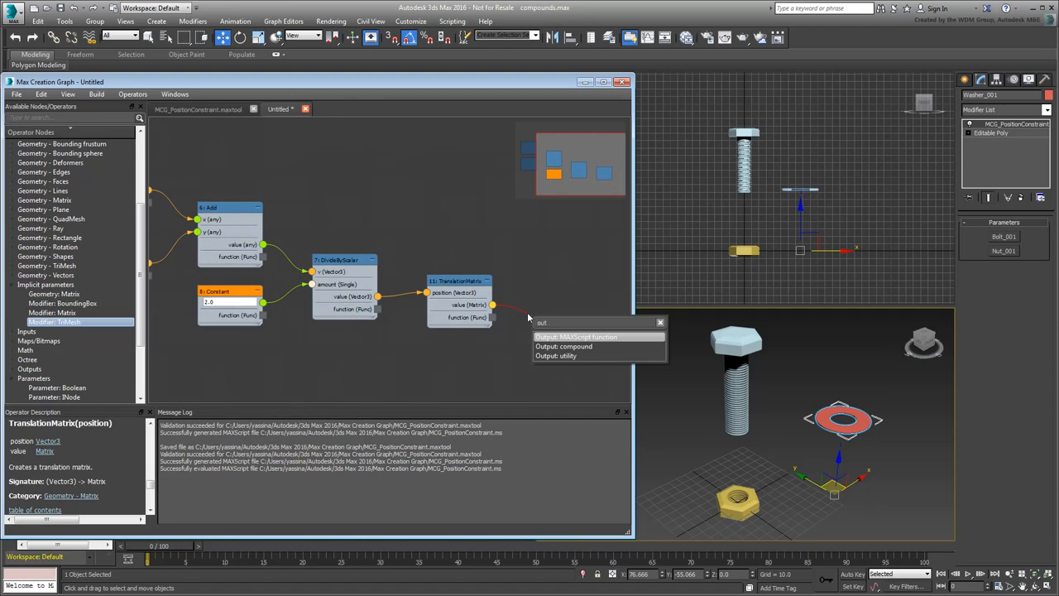
click(585, 347)
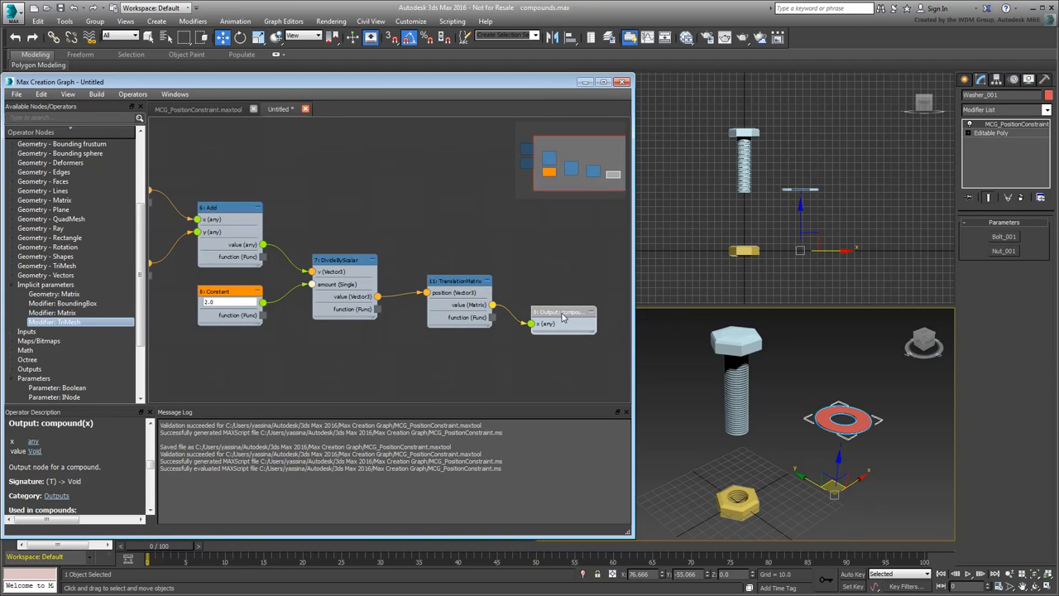
scroll(364, 347, down, 3)
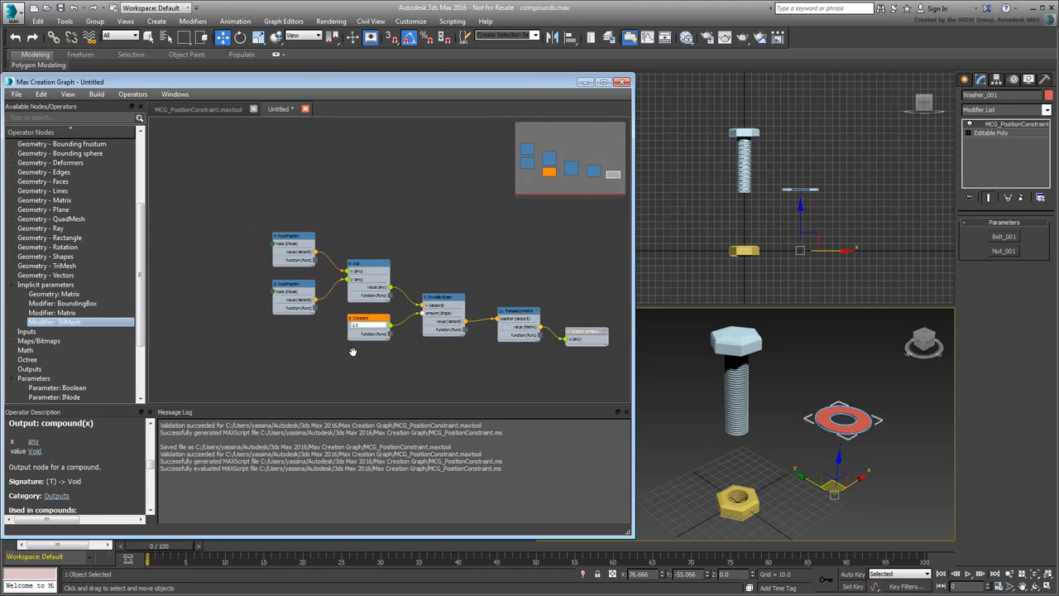
- Generate input nodes for the unconnected node sockets of both NodePosition nodes
scroll(302, 342, up, 3)
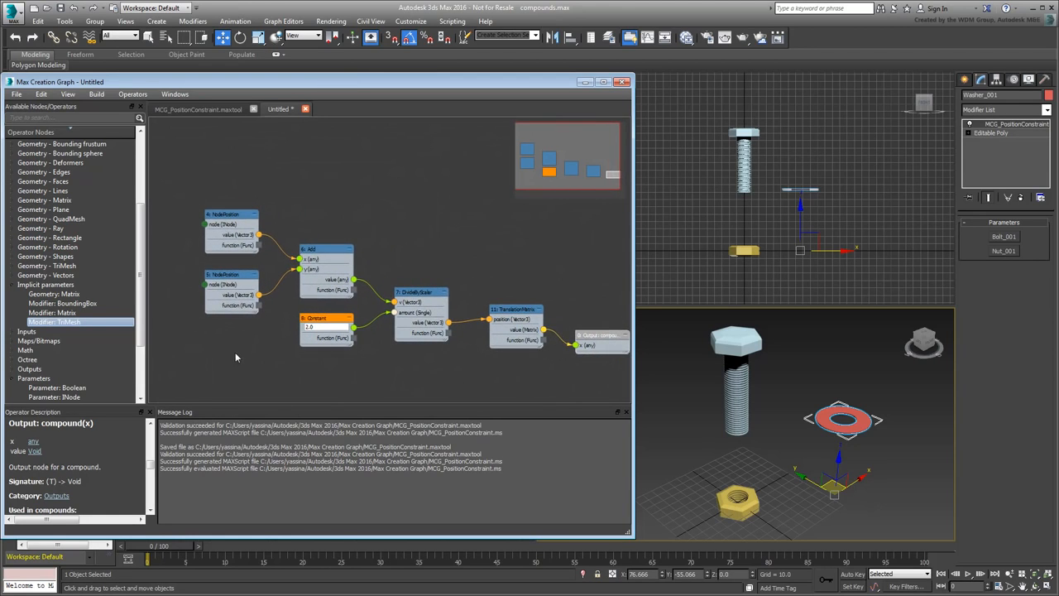
middle_drag(231, 349, 359, 345)
drag(366, 334, 315, 197)
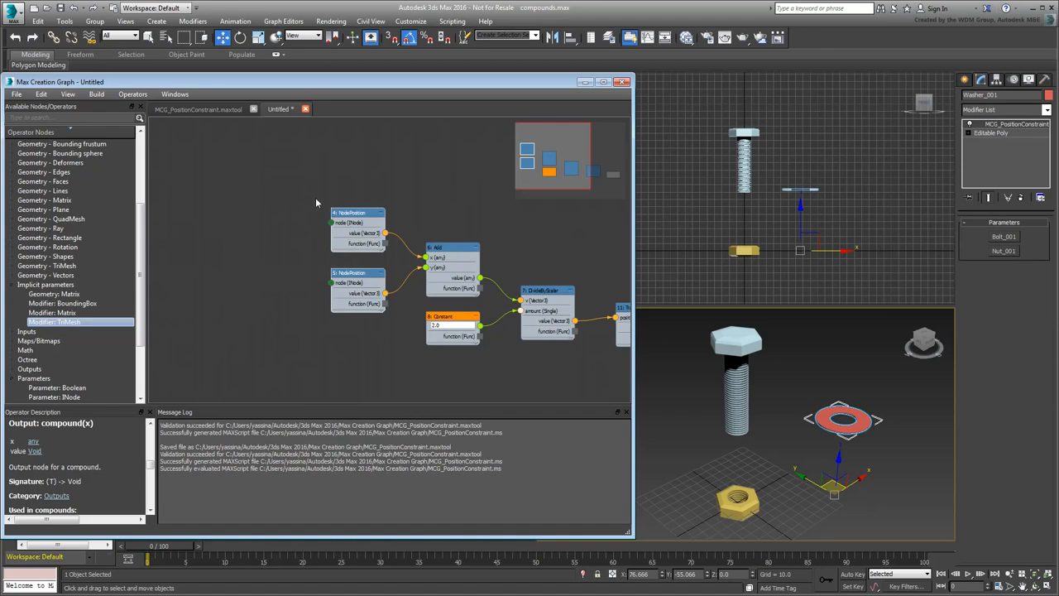
right_click(358, 219)
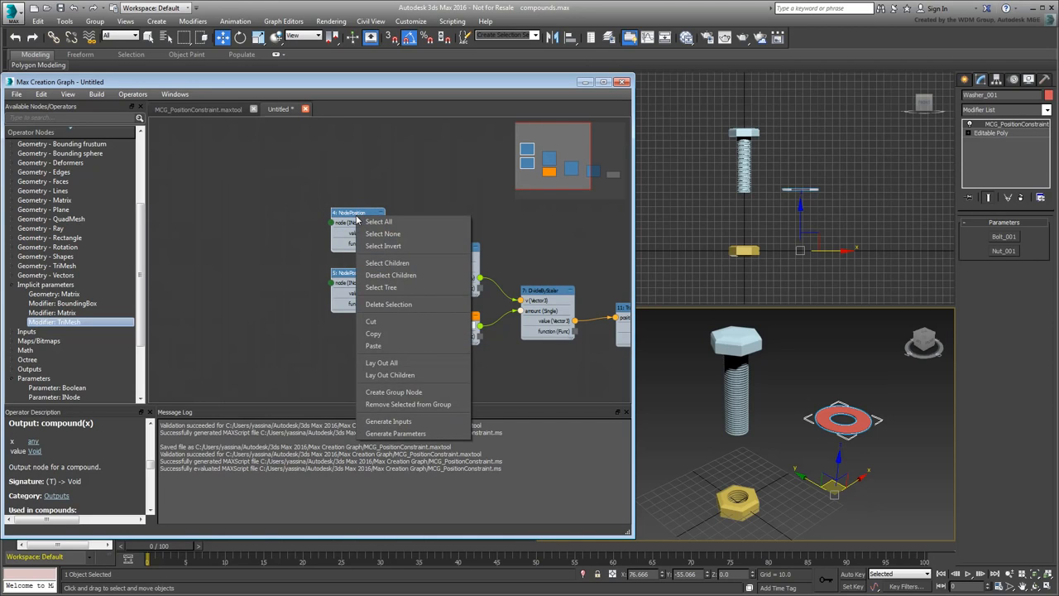
click(389, 421)
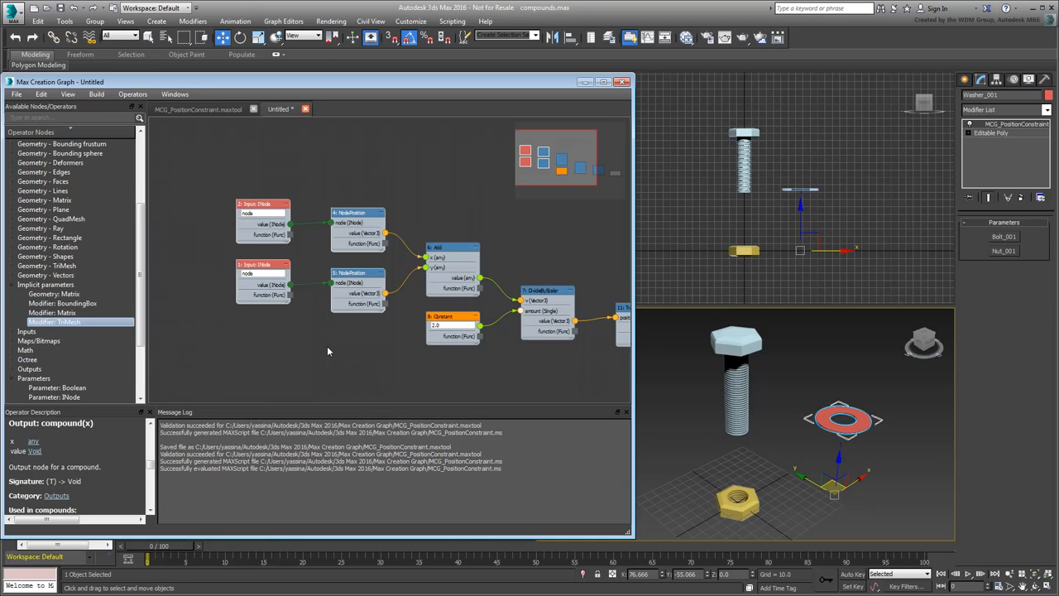
- Name the upper Input: INode "Object 1" and the lower one "Object 2"
double_click(272, 214)
text(Object 1)
double_click(263, 273)
text(Object 2)
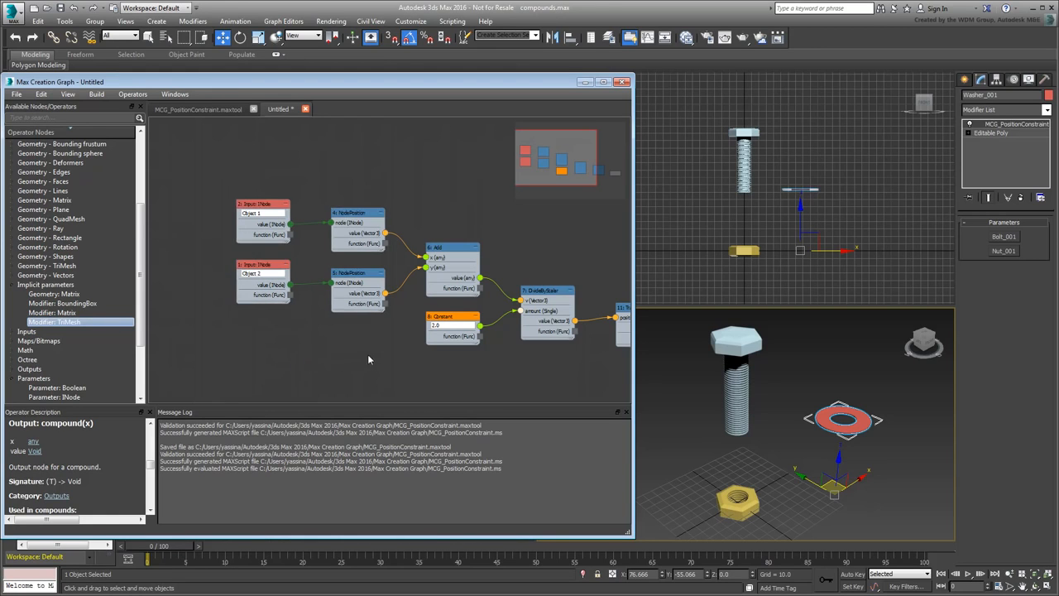
- Save the graph as an MCG Compounds (*.maxcompound) file named MCG_ConstrainBetweenTwoNodes in the Compounds folder
scroll(284, 351, down, 3)
middle_drag(367, 354, 347, 370)
scroll(291, 334, up, 1)
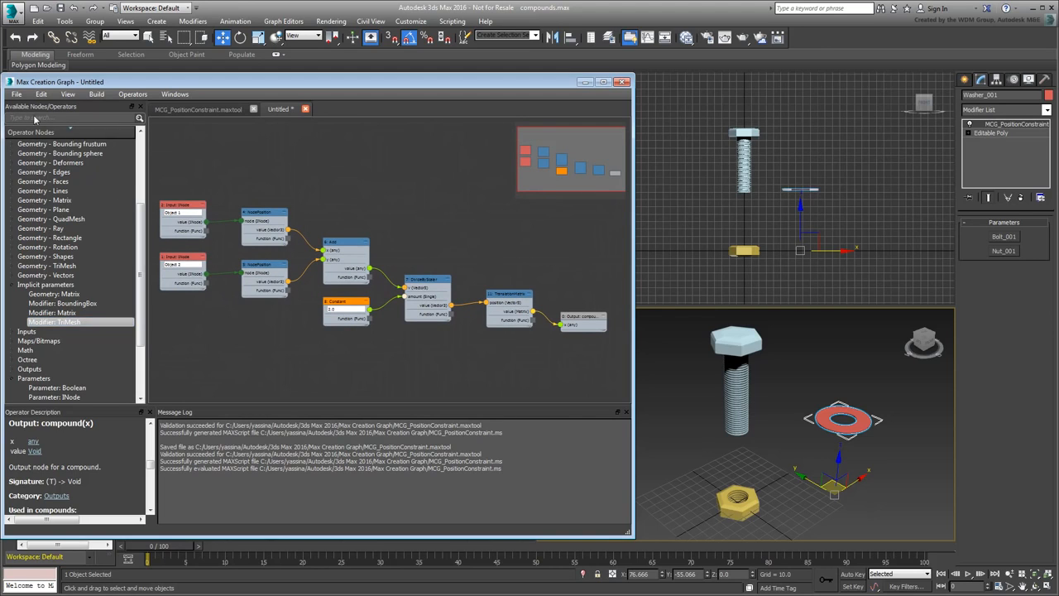
click(16, 95)
click(26, 167)
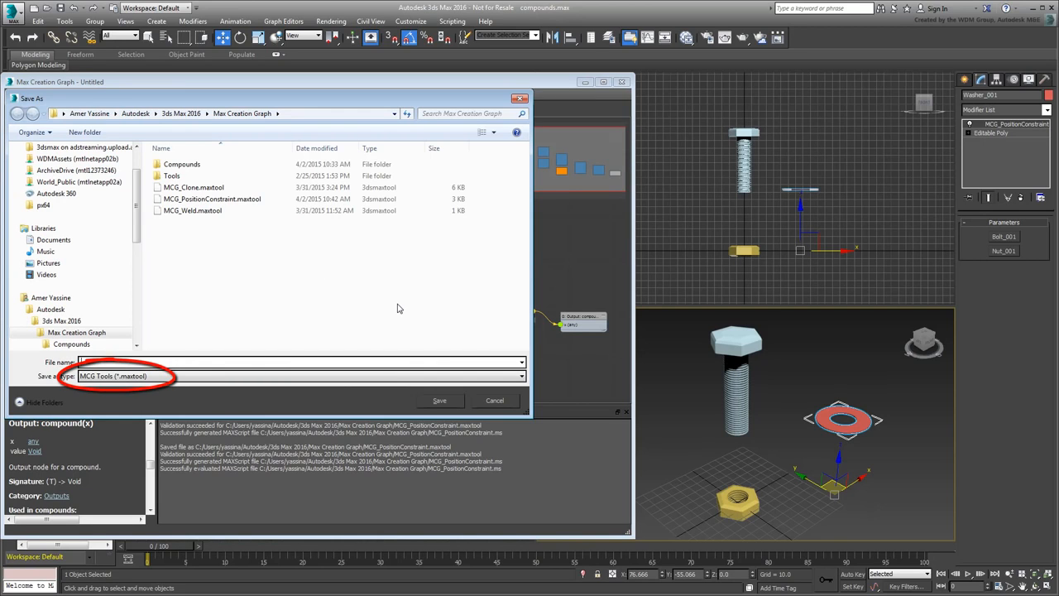
click(257, 376)
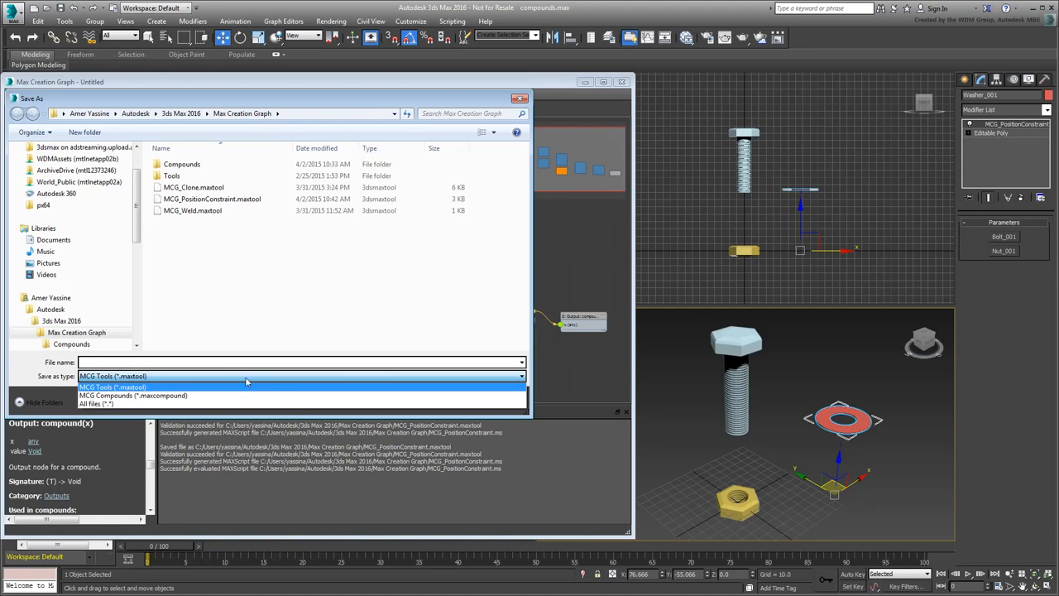
click(193, 395)
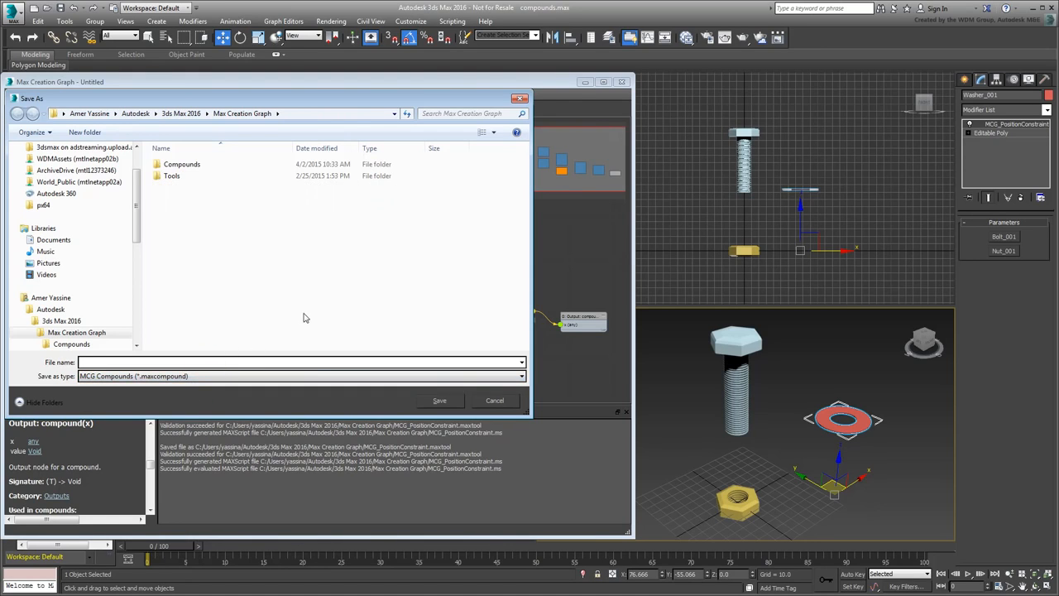
text(MCG_ConstrainBetweenTwoNodes)
double_click(183, 166)
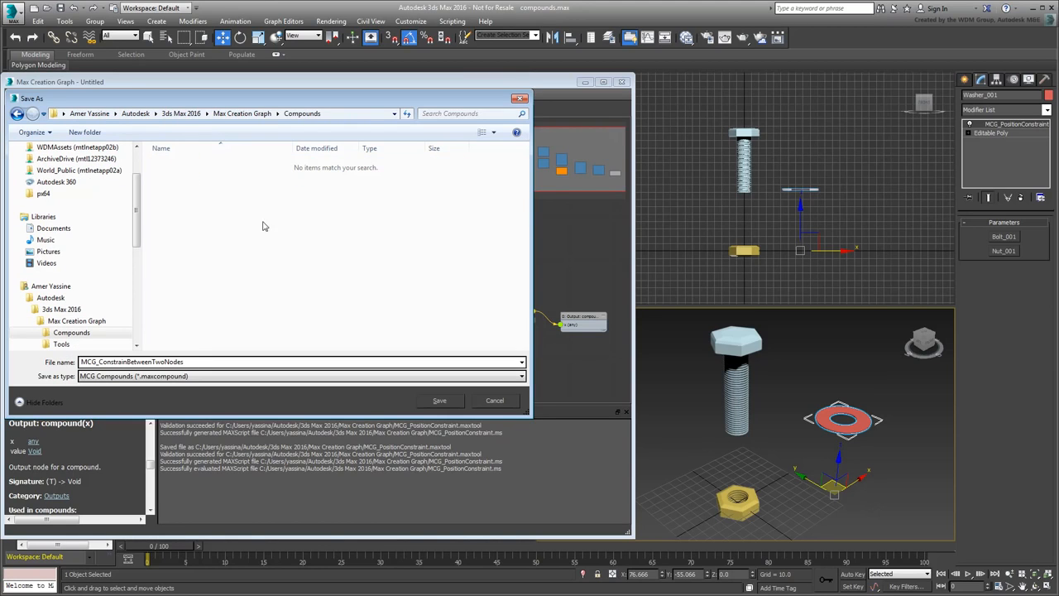
click(352, 116)
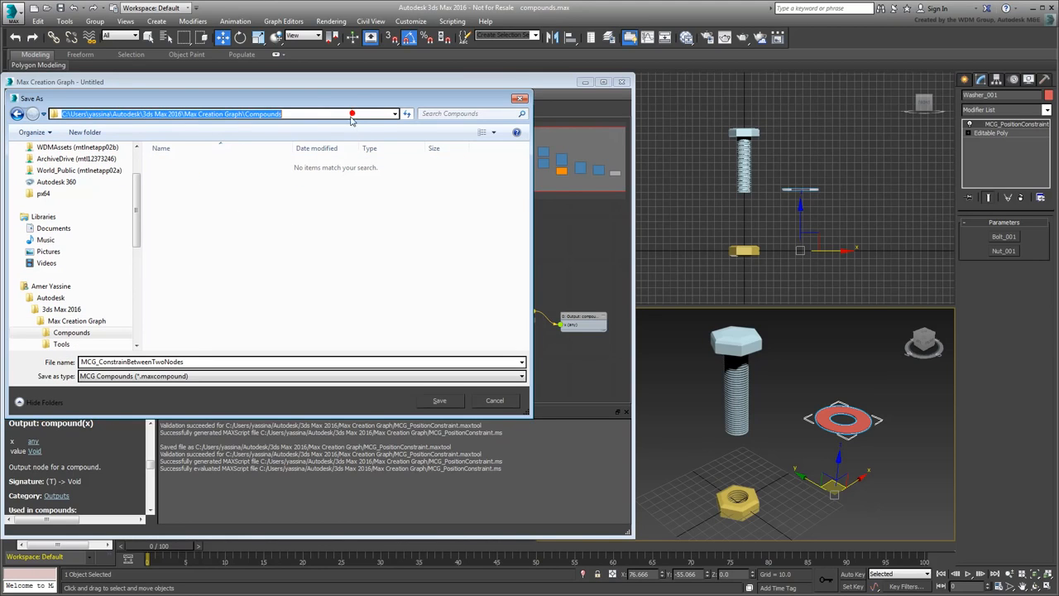
click(338, 235)
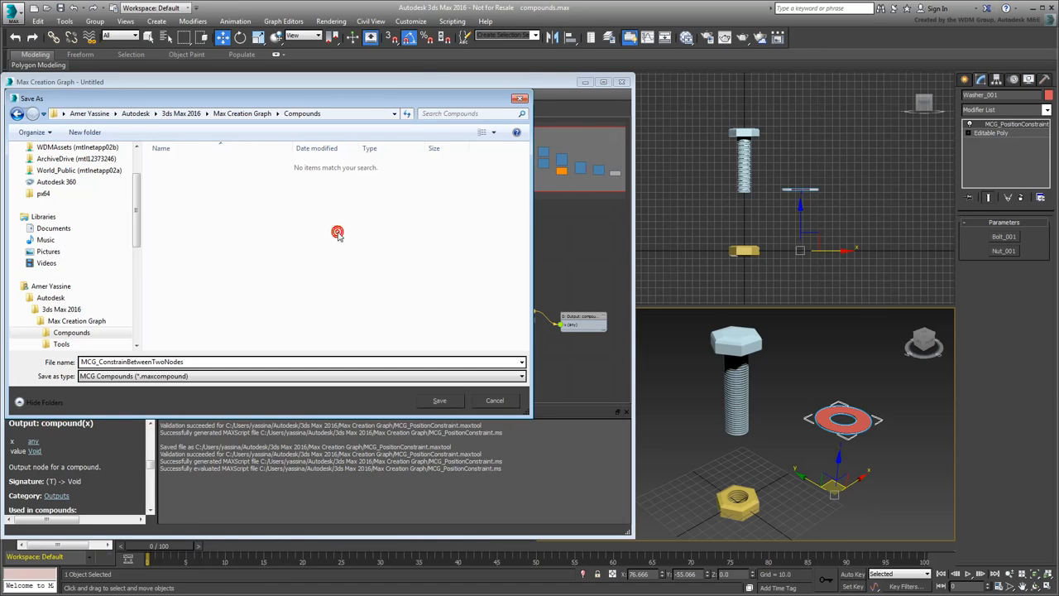
click(439, 401)
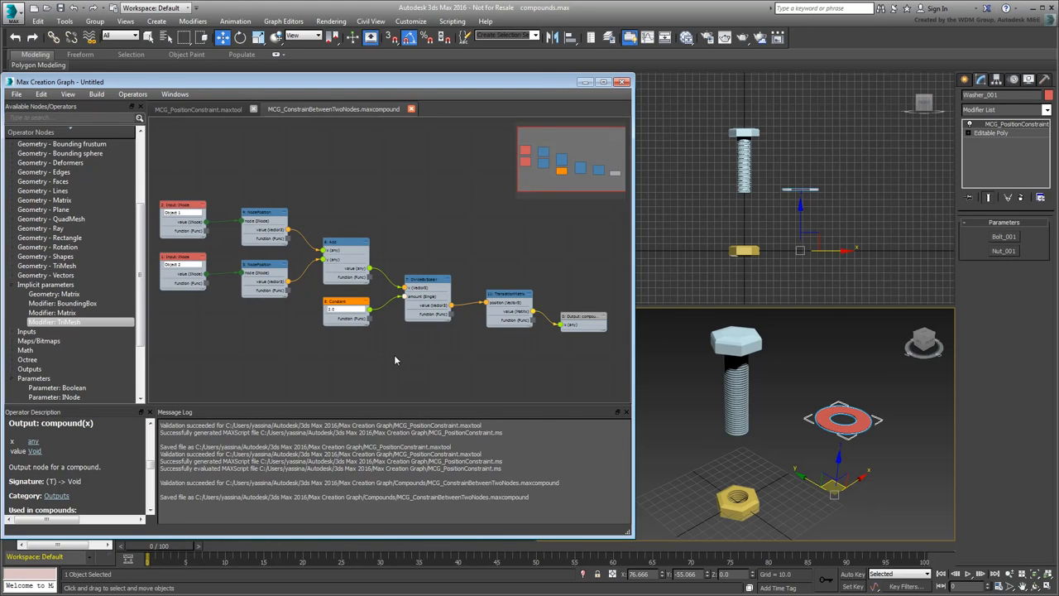
- In the MCG_PositionConstraint graph, move the NodePosition, Add, Constant, DivideByScalar and TranslationMatrix nodes down to free space above them
click(208, 111)
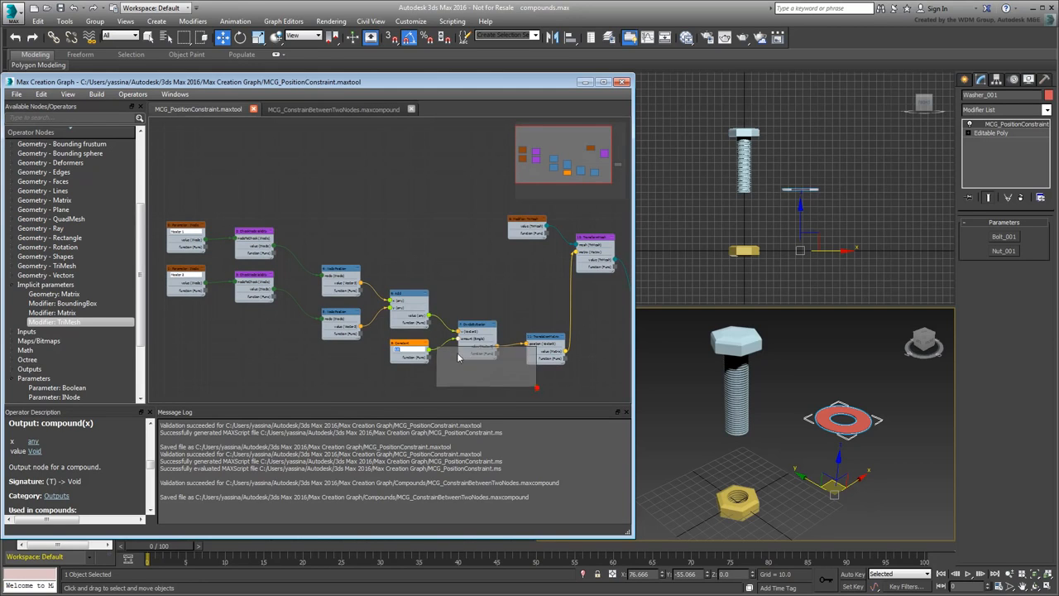
drag(458, 357, 324, 265)
drag(543, 344, 536, 385)
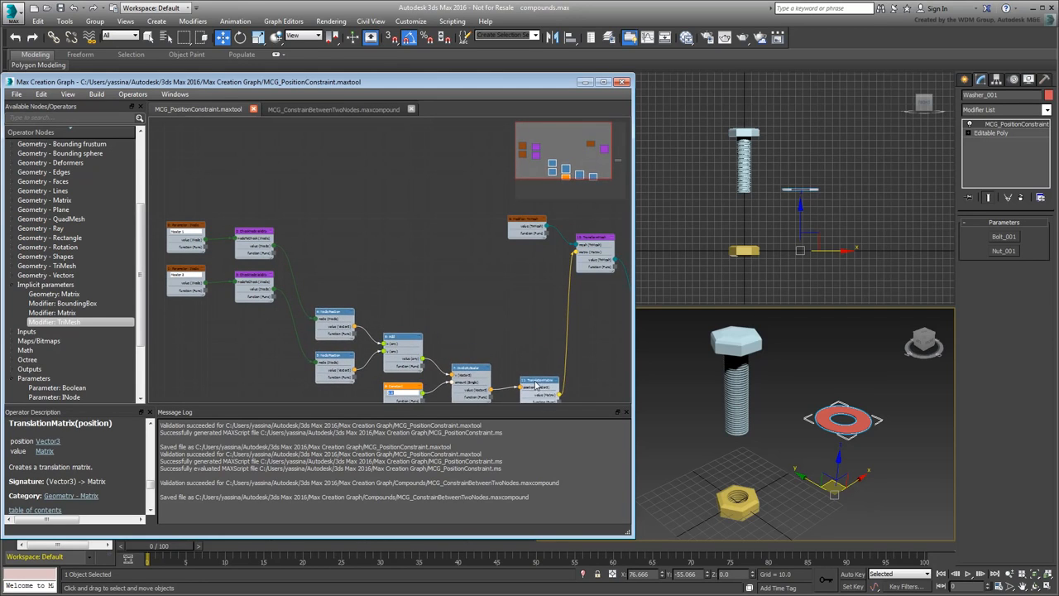
click(414, 280)
middle_drag(414, 285, 373, 265)
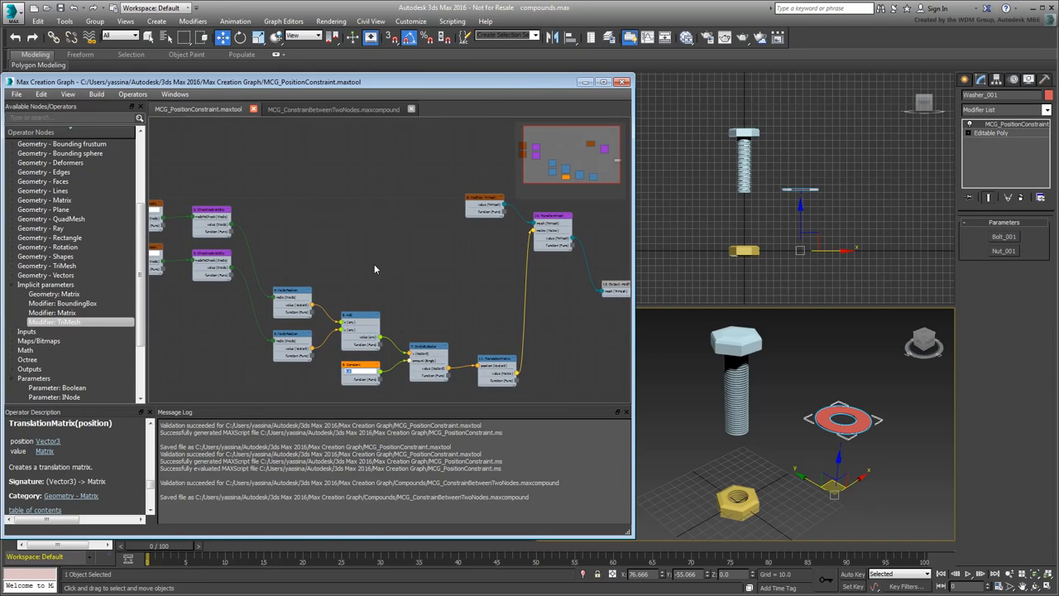
- Reload the operators and add an MCG_ConstrainBetweenTwoNodes compound node in the free space of the MCG_PositionConstraint graph
click(132, 94)
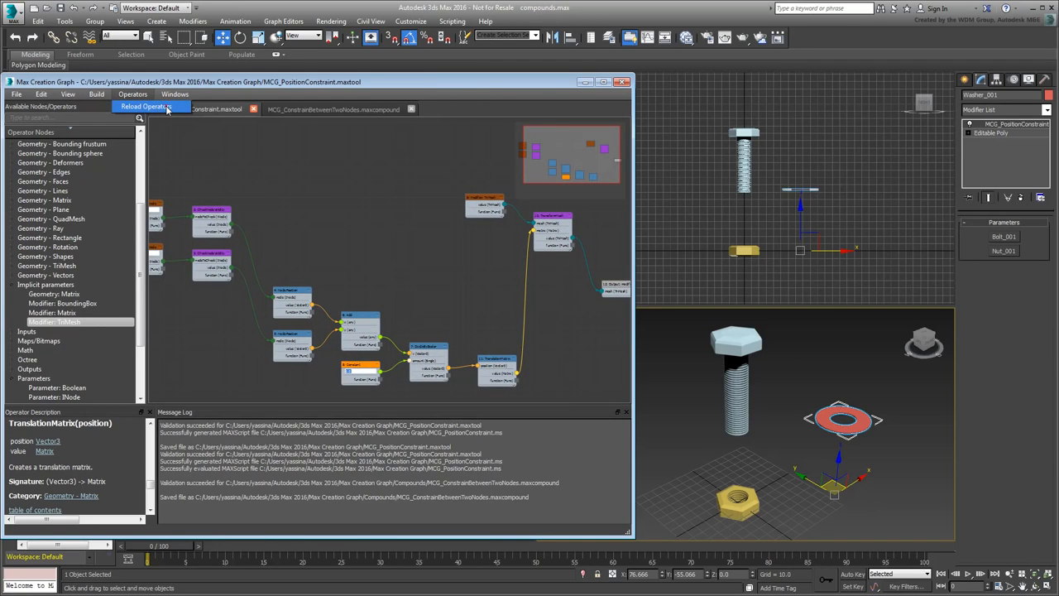
click(165, 107)
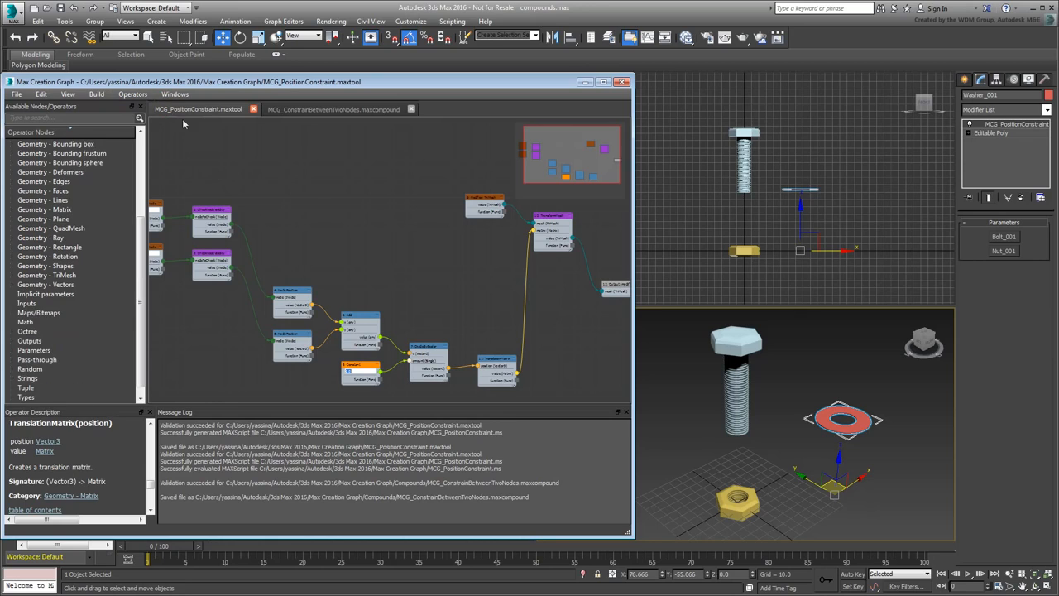
right_click(359, 225)
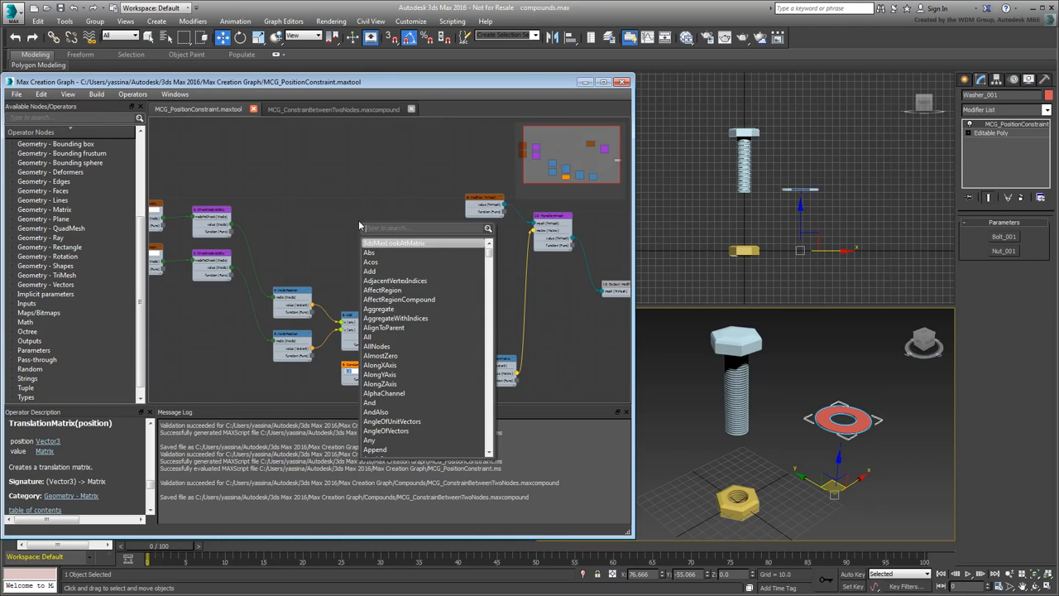
text(mcg)
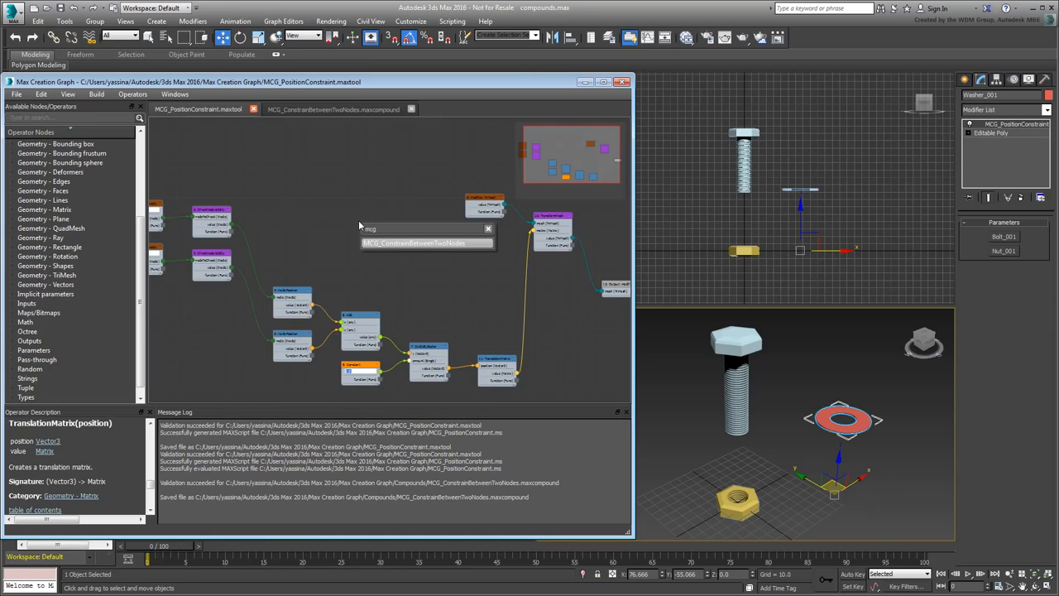
click(441, 244)
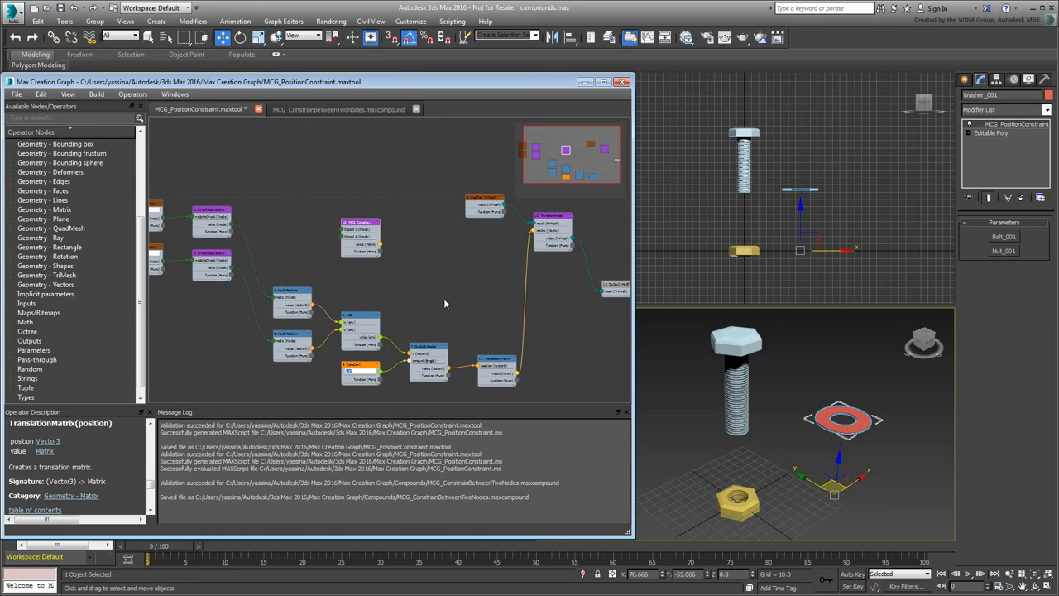
- Reposition the CheckNodeValidity nodes and the Modifier: TriMesh, TransformMesh and Output: modifier nodes closer around the new compound node
scroll(358, 246, up, 2)
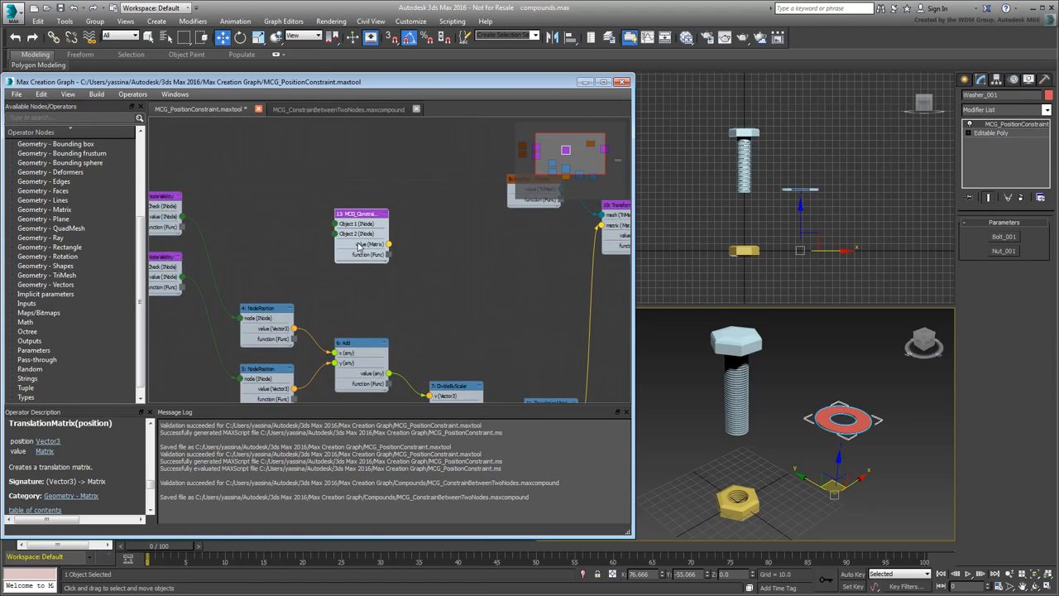
middle_drag(359, 246, 388, 293)
middle_drag(288, 267, 380, 239)
drag(279, 175, 193, 286)
drag(287, 218, 372, 187)
middle_drag(474, 245, 385, 285)
scroll(332, 257, down, 2)
drag(560, 237, 398, 343)
drag(472, 271, 424, 260)
scroll(361, 281, up, 3)
middle_drag(287, 296, 428, 324)
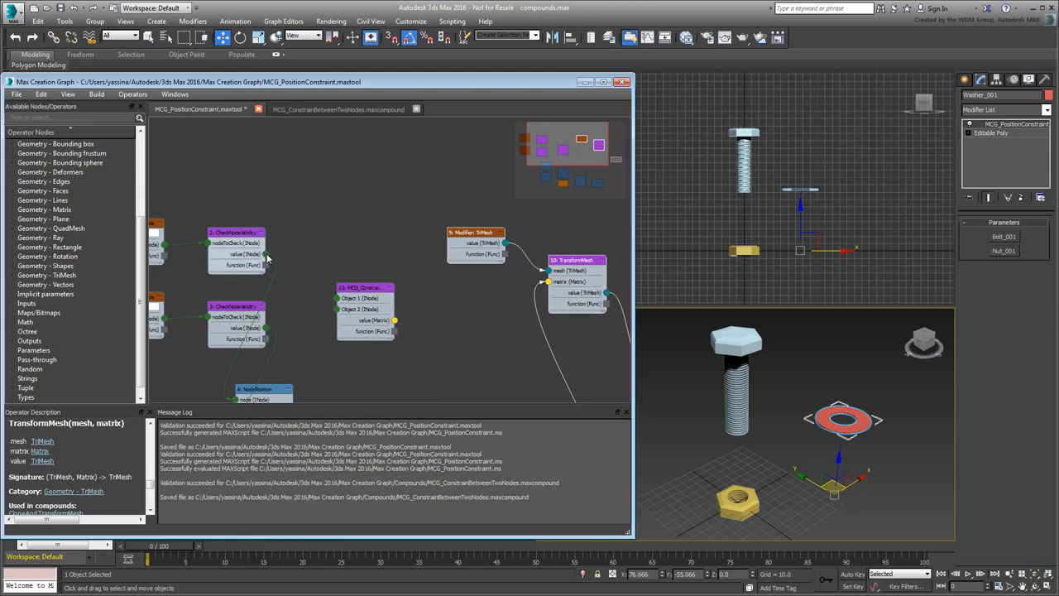
- Wire the two CheckNodeValidity values into the compound's Object 1 and Object 2, and its matrix value into TransformMesh's matrix input
drag(269, 259, 338, 299)
drag(267, 333, 548, 283)
middle_drag(431, 327, 387, 258)
- Delete the redundant NodePosition, Add, Constant, DivideByScalar and TranslationMatrix nodes from the graph
scroll(397, 272, down, 3)
scroll(399, 279, down, 2)
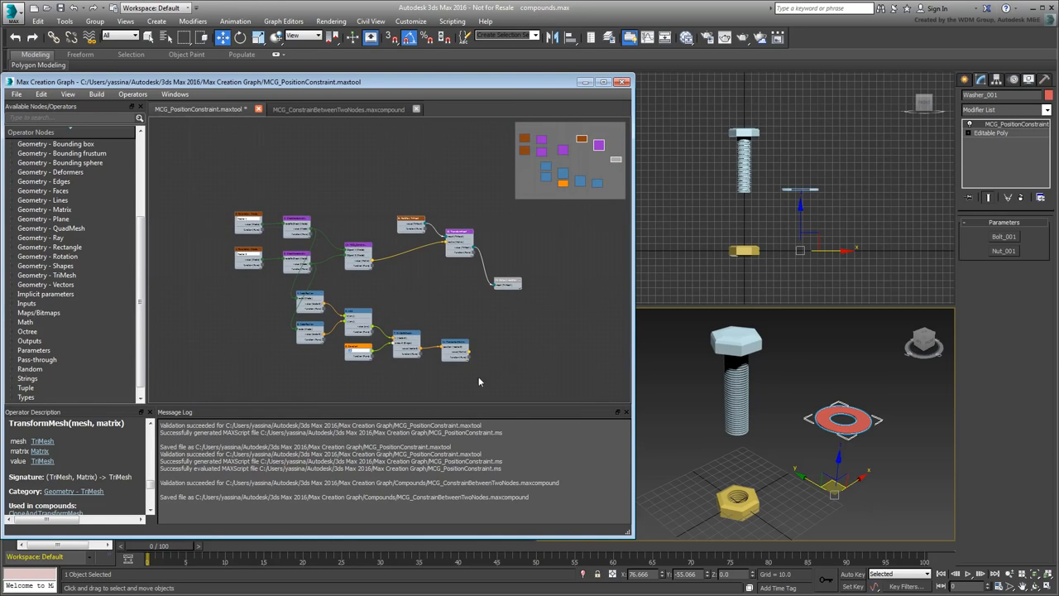
drag(461, 394, 294, 299)
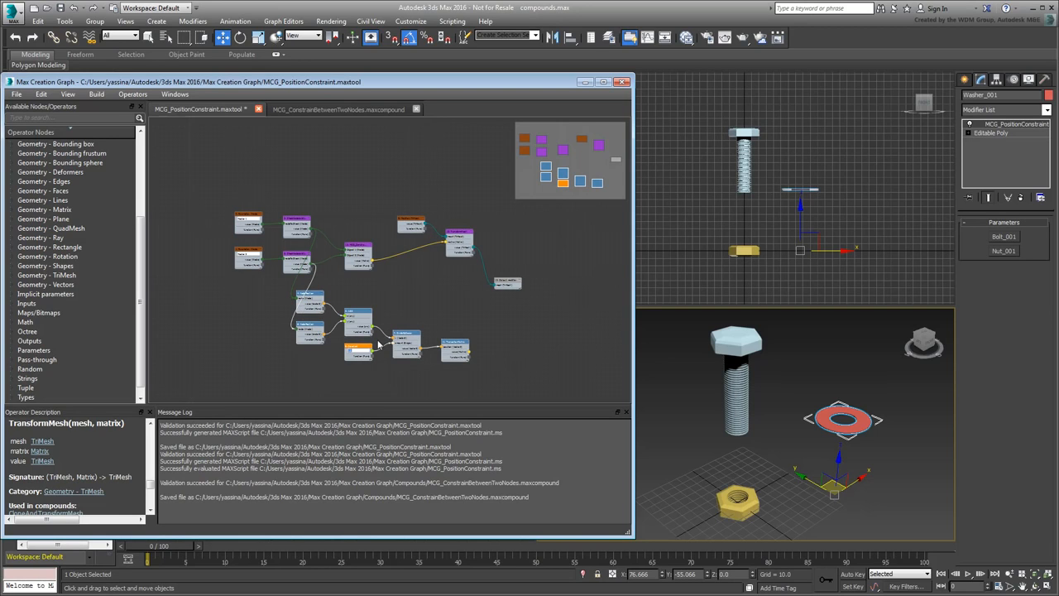
key(Delete)
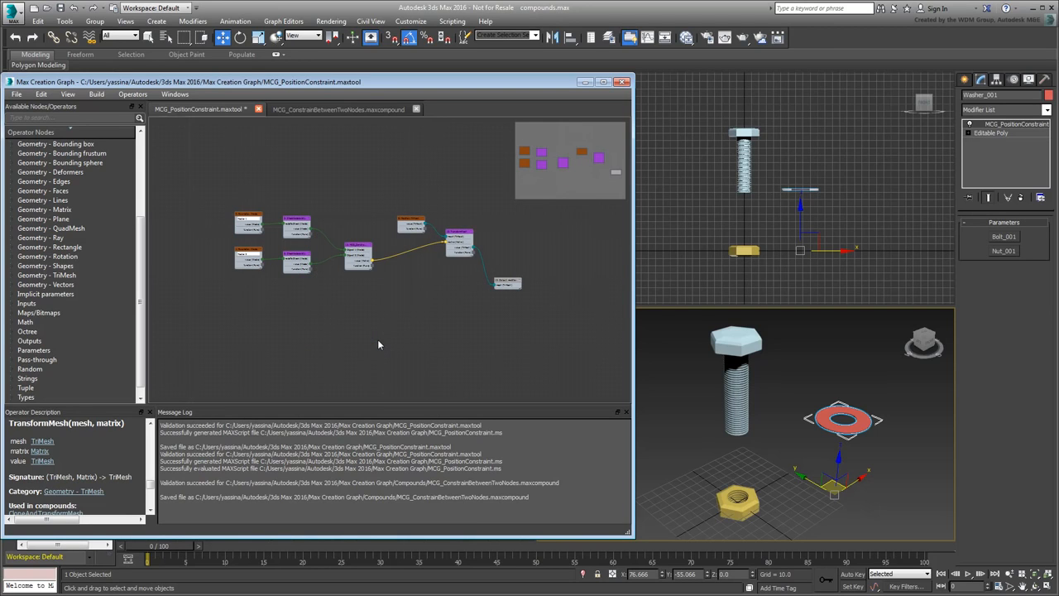
- Automatically lay out all remaining nodes in the graph and check the compound node's connections
right_click(361, 309)
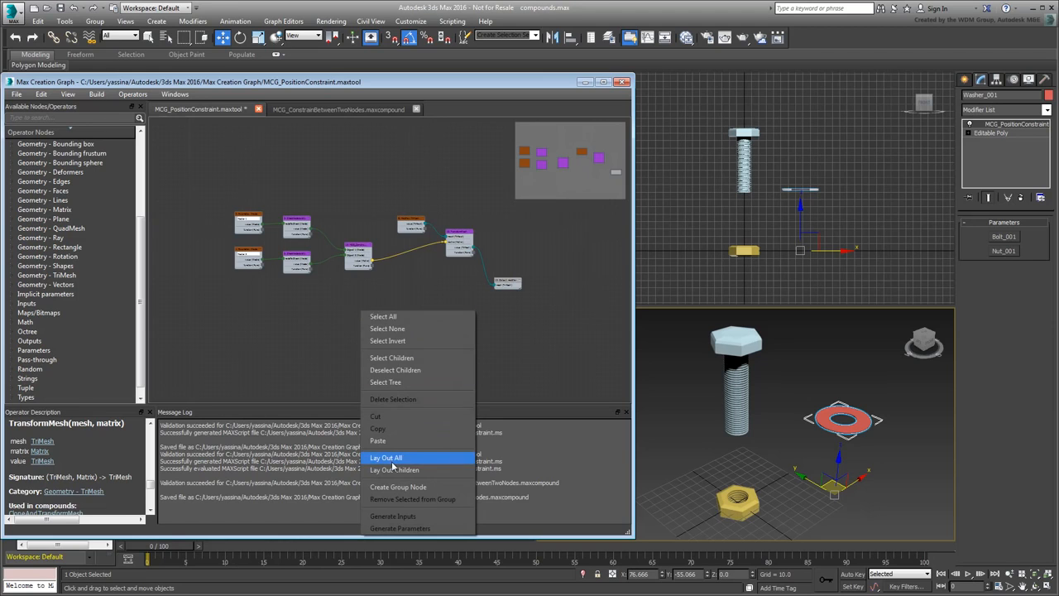
click(417, 461)
scroll(386, 272, up, 1)
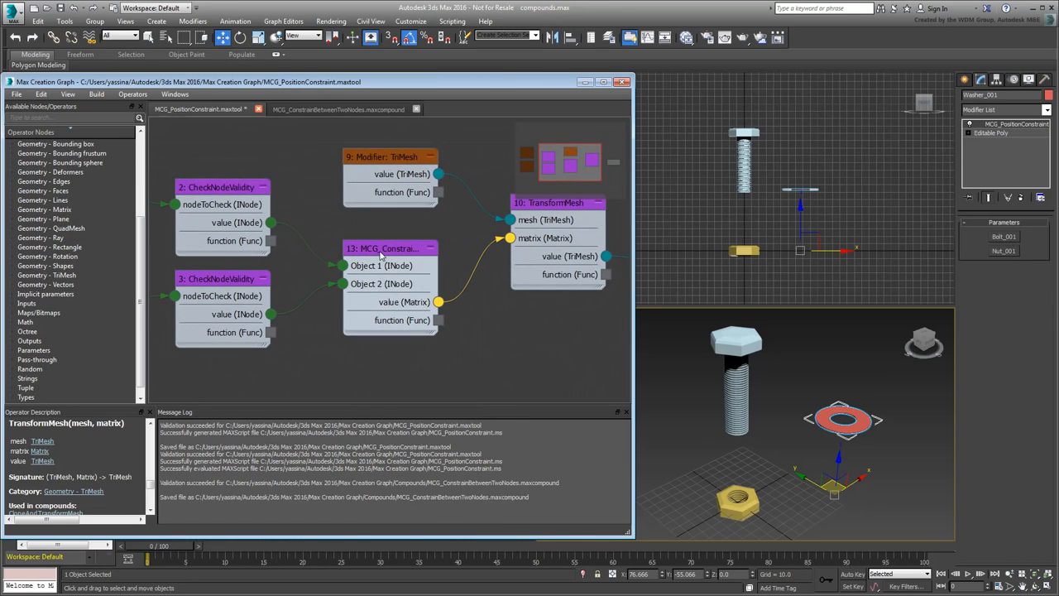
scroll(513, 352, down, 4)
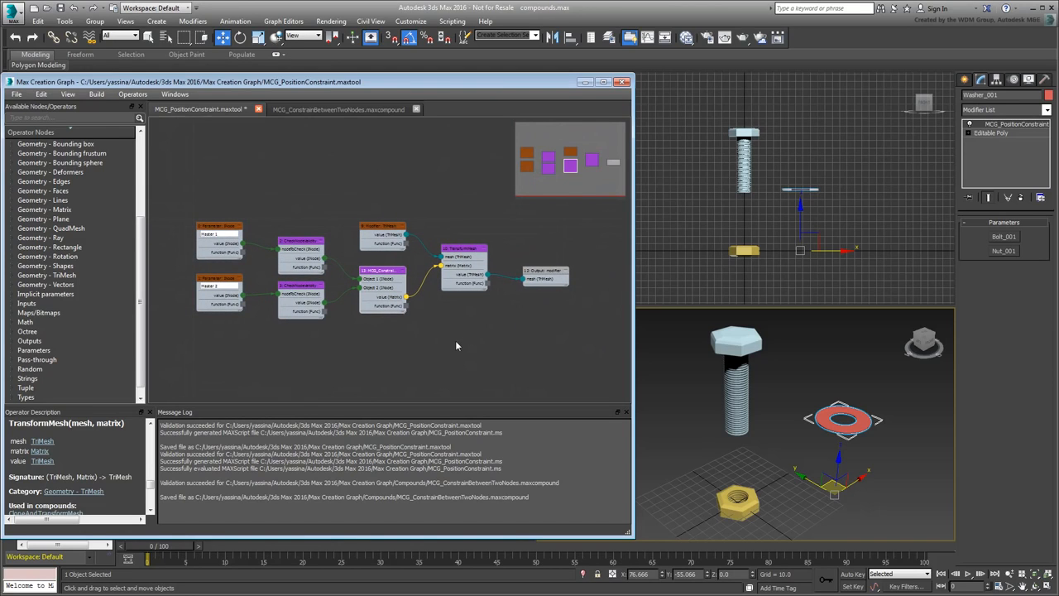
- Save the MCG_PositionConstraint tool and evaluate it
click(16, 95)
click(37, 143)
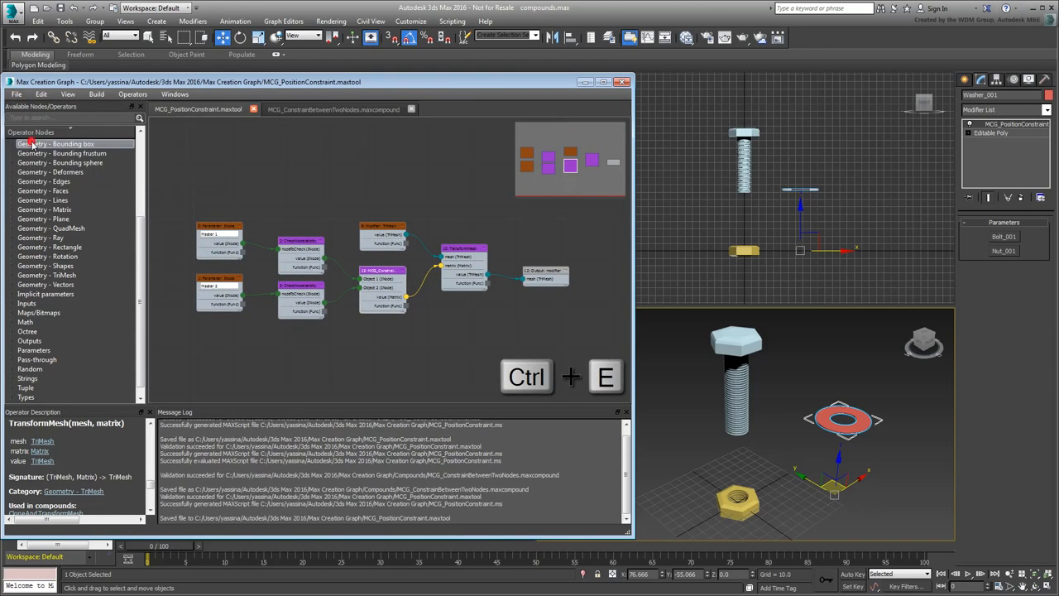
click(96, 94)
click(109, 108)
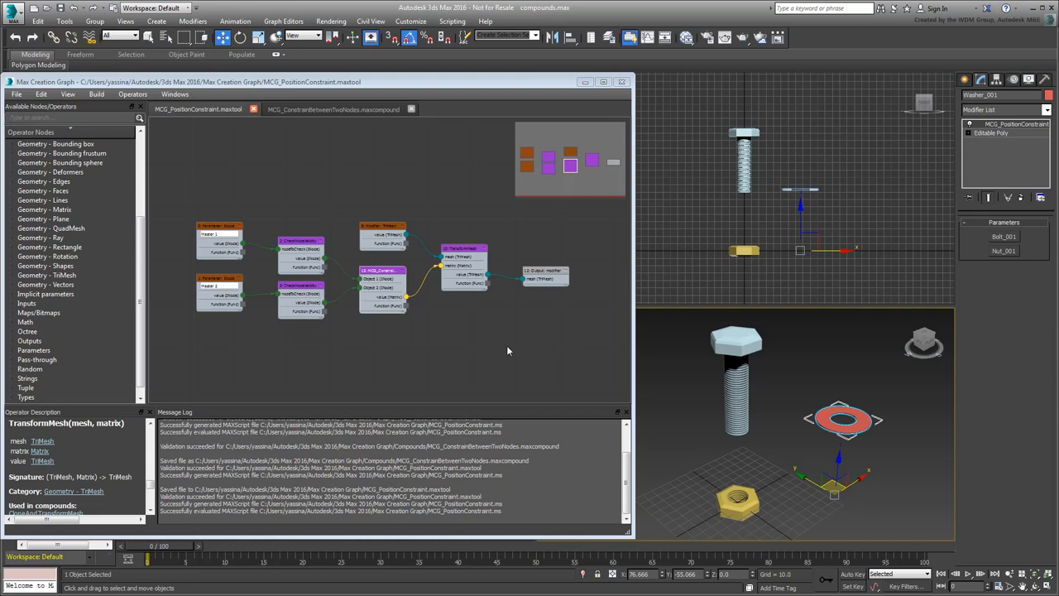
- Remove the existing MCG_PositionConstraint modifier from the washer and apply a fresh MCG_PositionConstraint modifier
click(1021, 197)
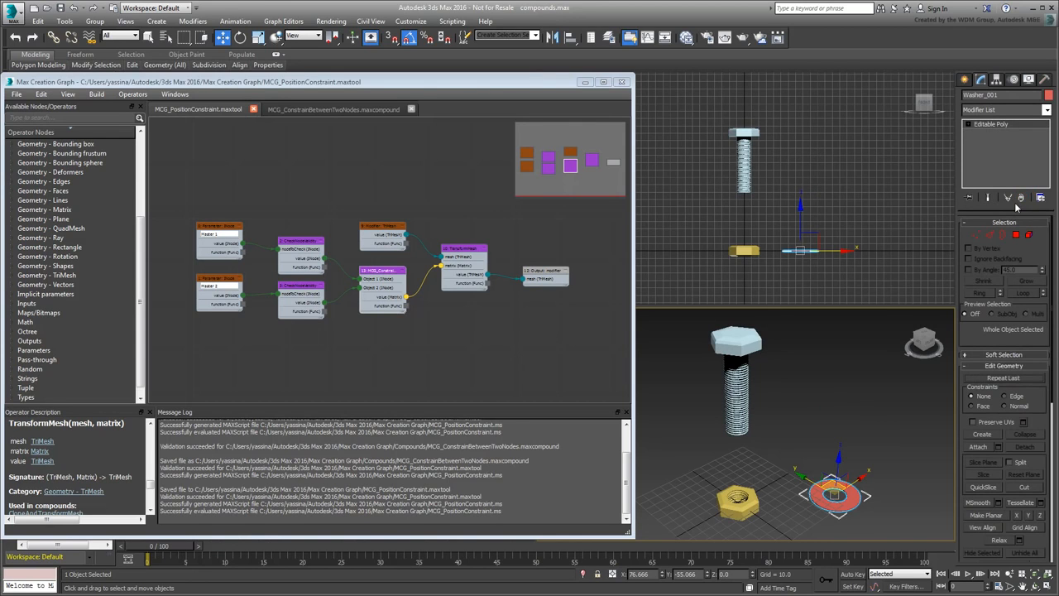
click(1047, 110)
scroll(1018, 347, down, 5)
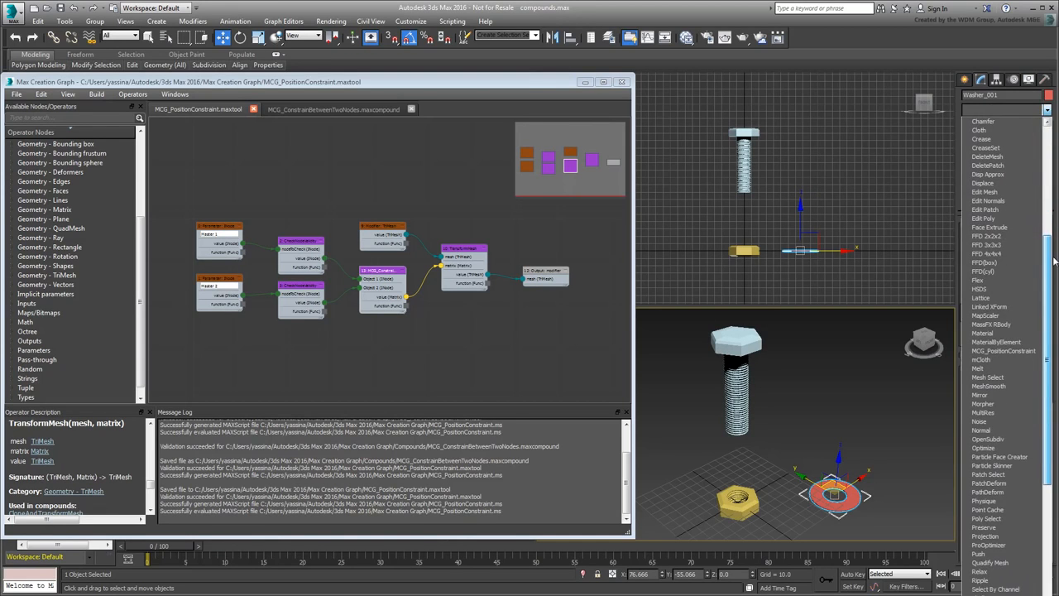
click(1003, 351)
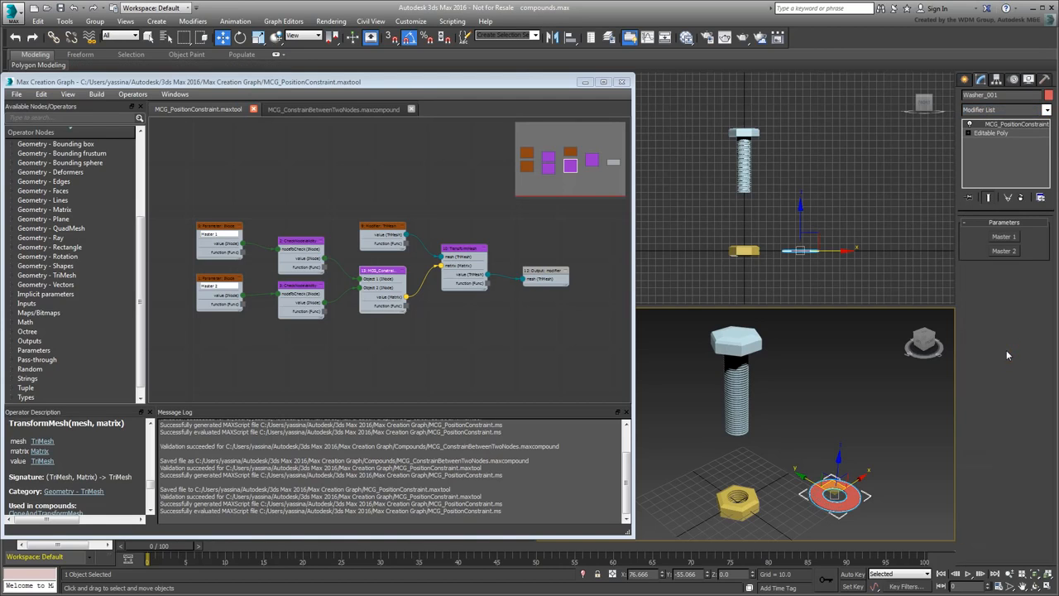
- Assign the bolt as Master 1 and the nut as Master 2 of the washer's MCG_PositionConstraint modifier
click(1013, 254)
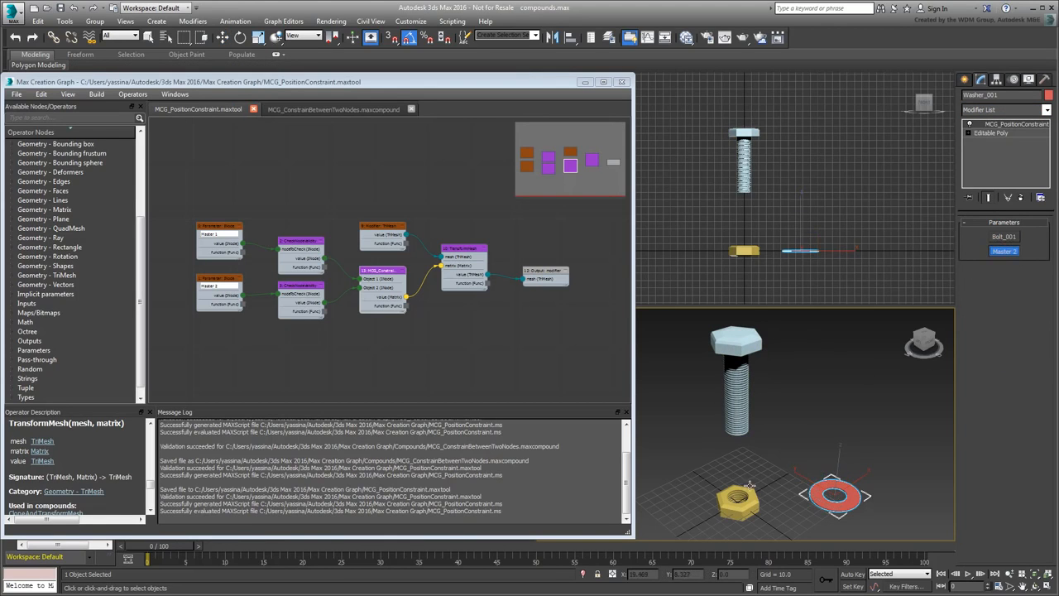
click(746, 492)
- Try moving the bolt and the nut to test the washer's constraint, cancel the moves and reselect the washer
click(746, 407)
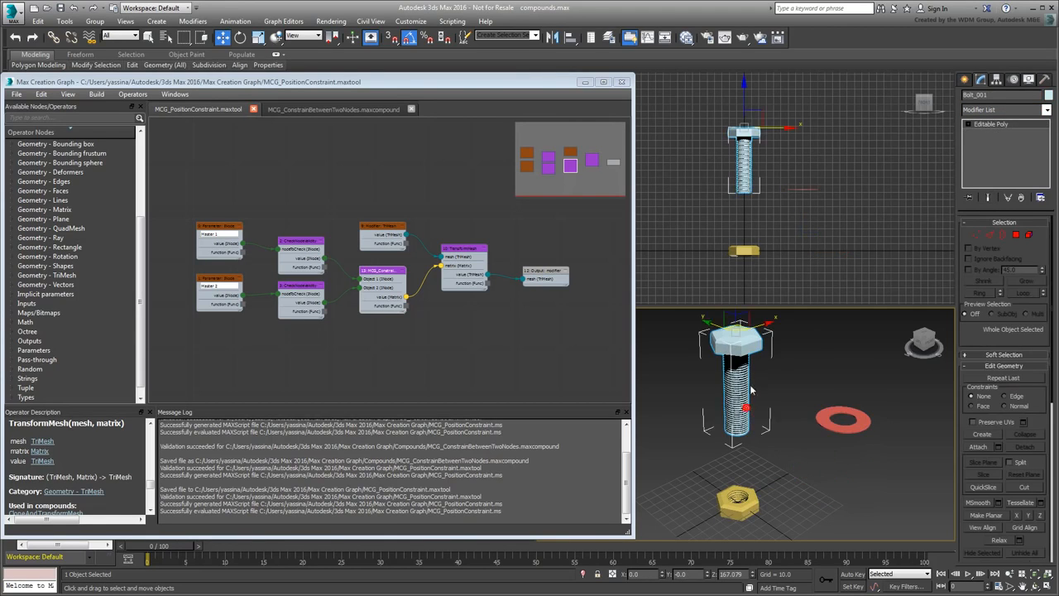
mouse_move(743, 315)
mouse_down()
mouse_move(674, 333)
mouse_move(746, 312)
mouse_up()
right_click(746, 312)
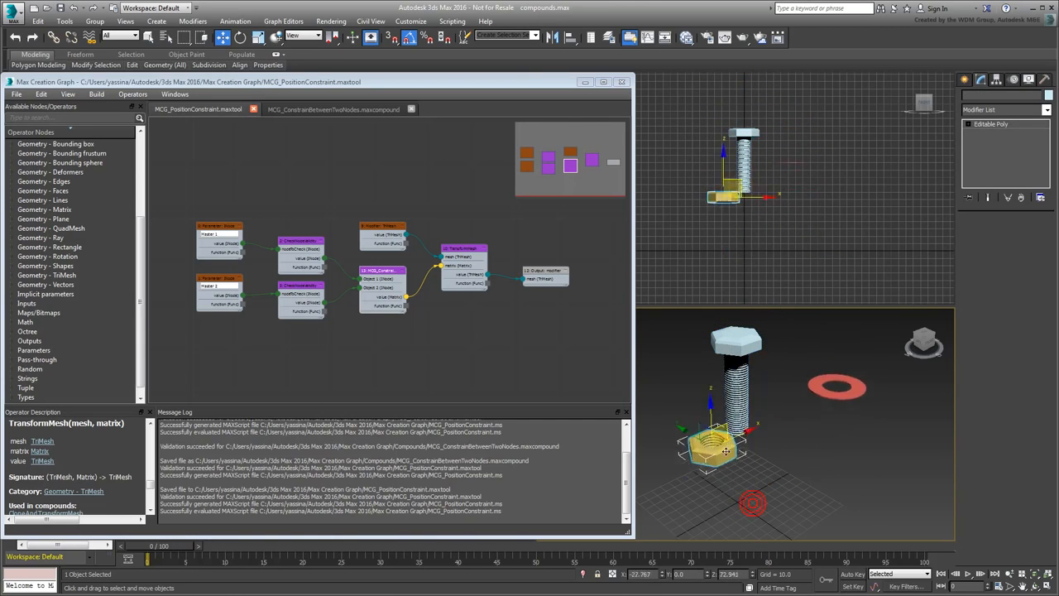
click(742, 501)
click(861, 426)
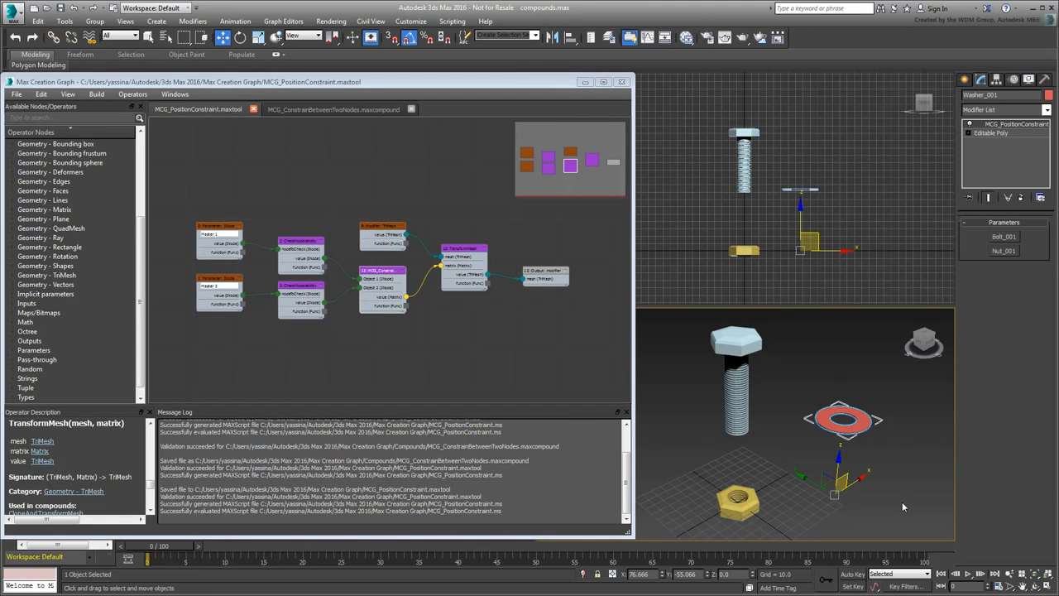
- Add a Modifier: Matrix implicit parameter node to the tool graph below the TransformMesh node
scroll(451, 322, up, 3)
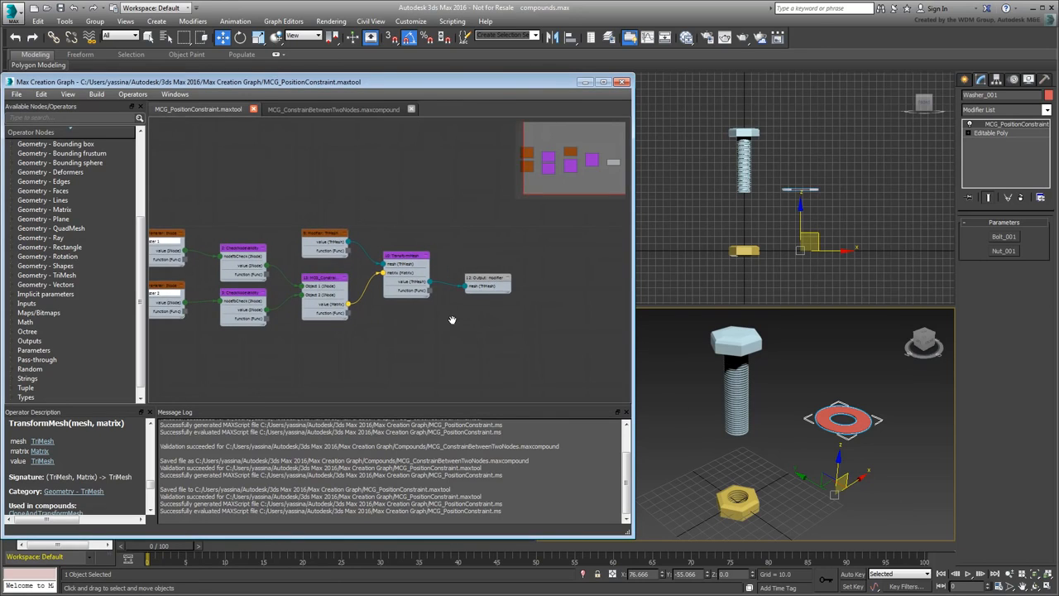
click(11, 295)
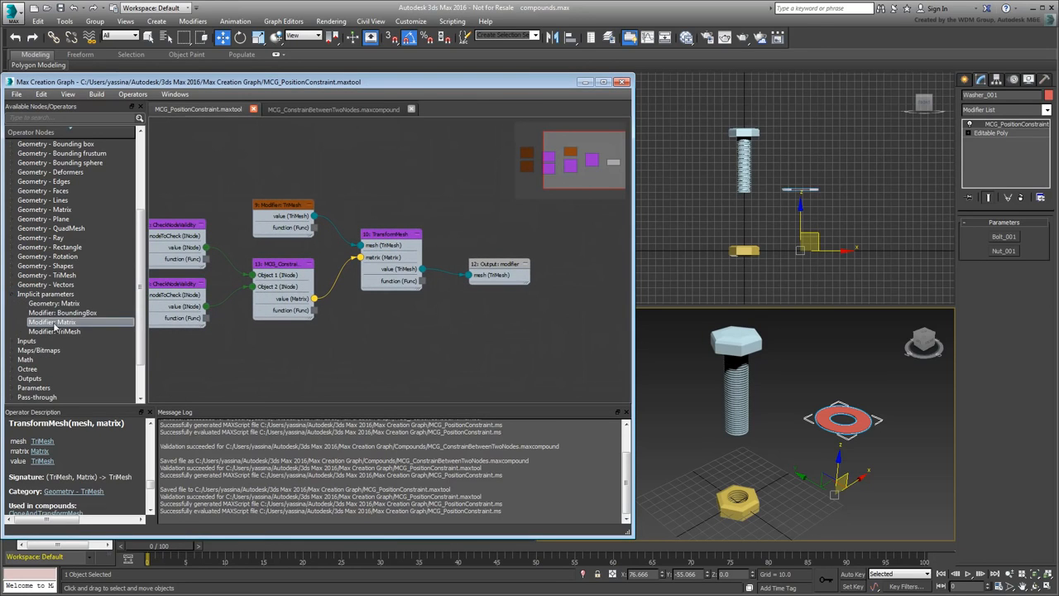
drag(52, 322, 389, 341)
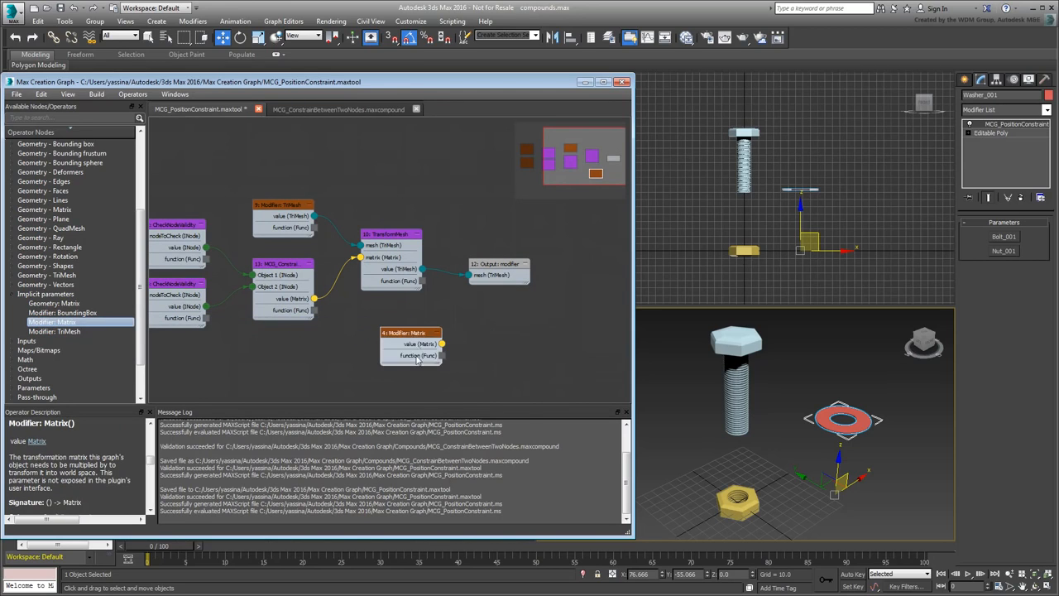
- Add a MeshInLocalSpace node and place it beside the Modifier: Matrix node
scroll(475, 346, up, 1)
scroll(475, 347, up, 1)
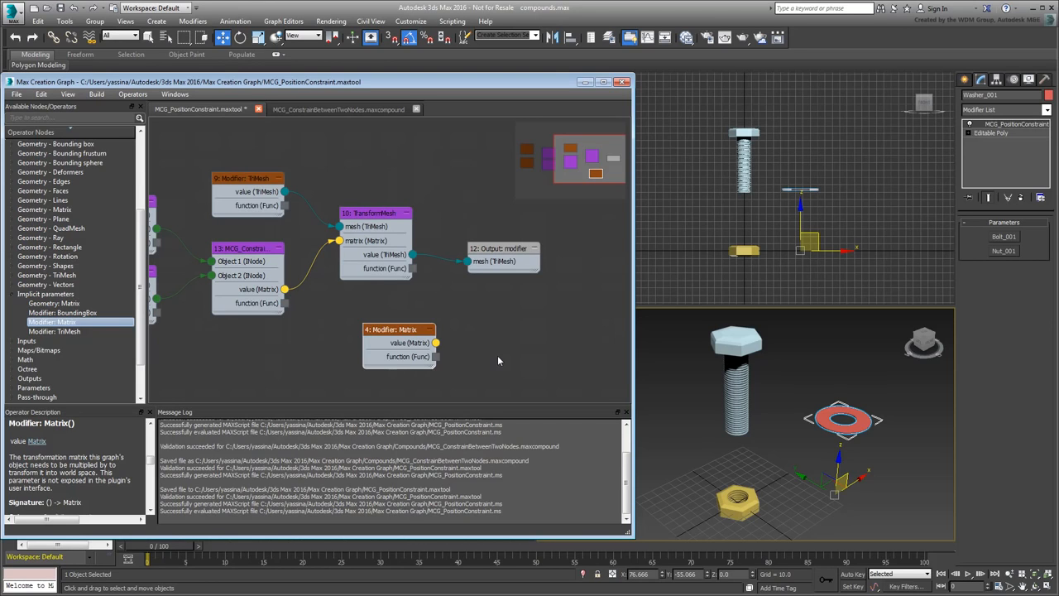
key(x)
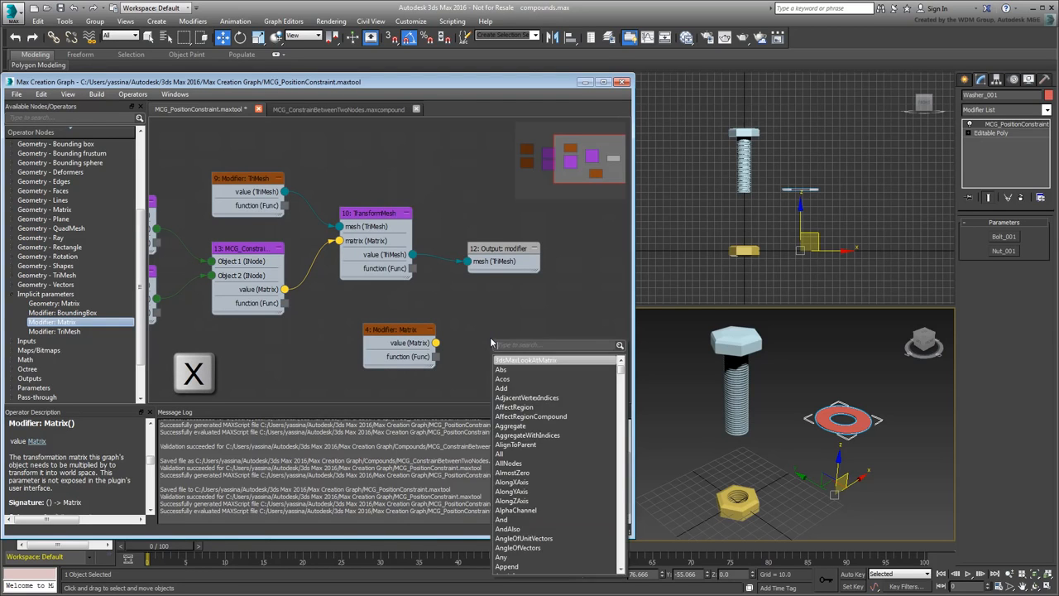
text(meshin)
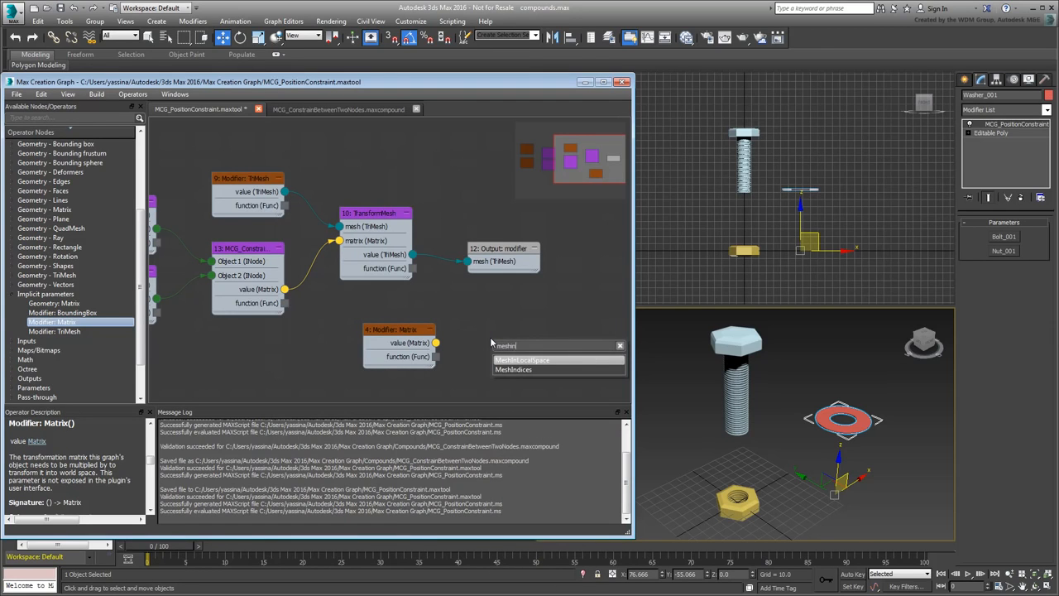
click(552, 360)
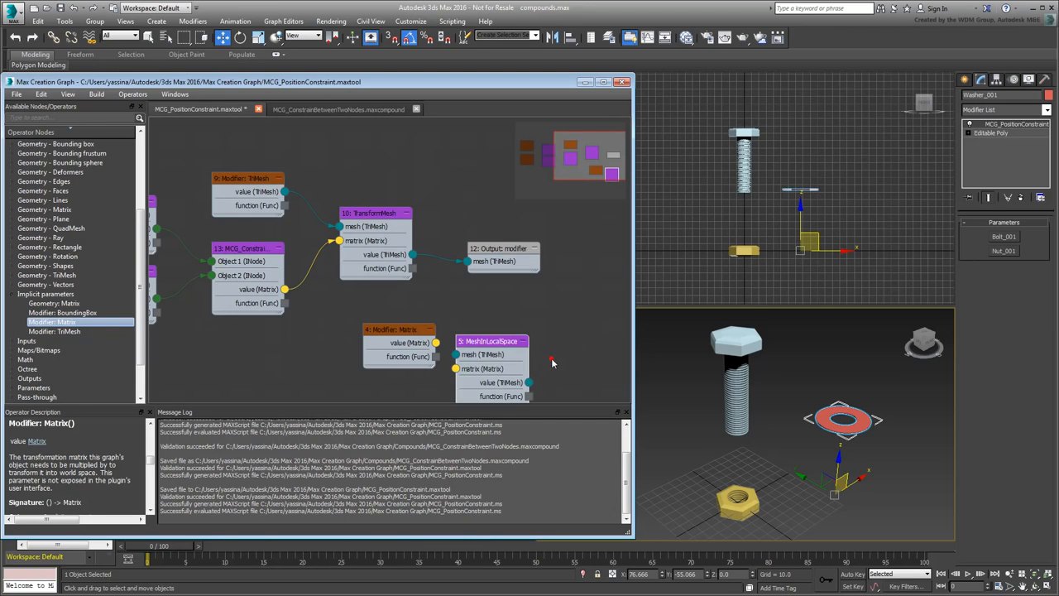
drag(473, 349, 496, 338)
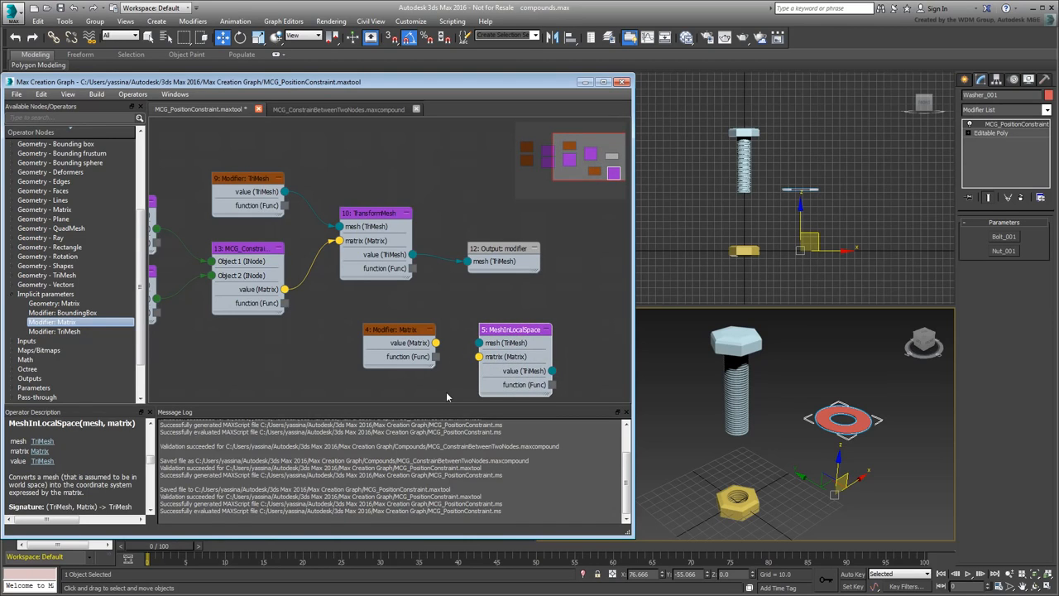
- Wire the Modifier: Matrix value and the TransformMesh value into MeshInLocalSpace, and its value into the Output: modifier mesh
drag(437, 343, 476, 361)
drag(412, 254, 479, 342)
drag(551, 370, 570, 261)
- Tidy the MeshInLocalSpace, Modifier: Matrix and Output: modifier nodes into a compact arrangement beside TransformMesh
scroll(465, 315, down, 3)
drag(496, 321, 477, 285)
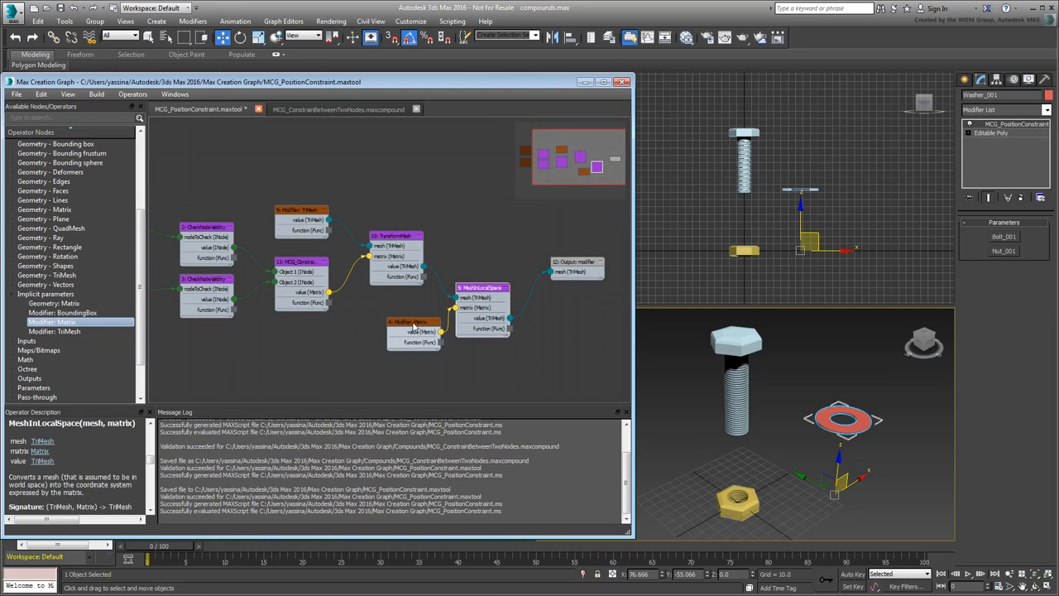
drag(412, 323, 403, 307)
drag(573, 262, 556, 270)
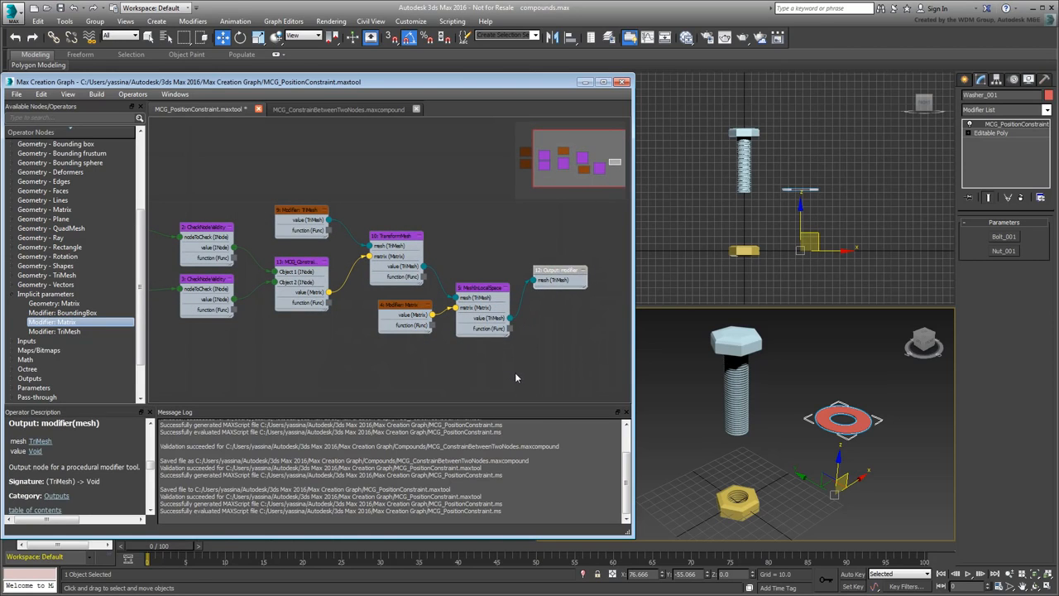
- Save the MCG_PositionConstraint tool with its local-space correction and evaluate it
click(16, 94)
click(25, 133)
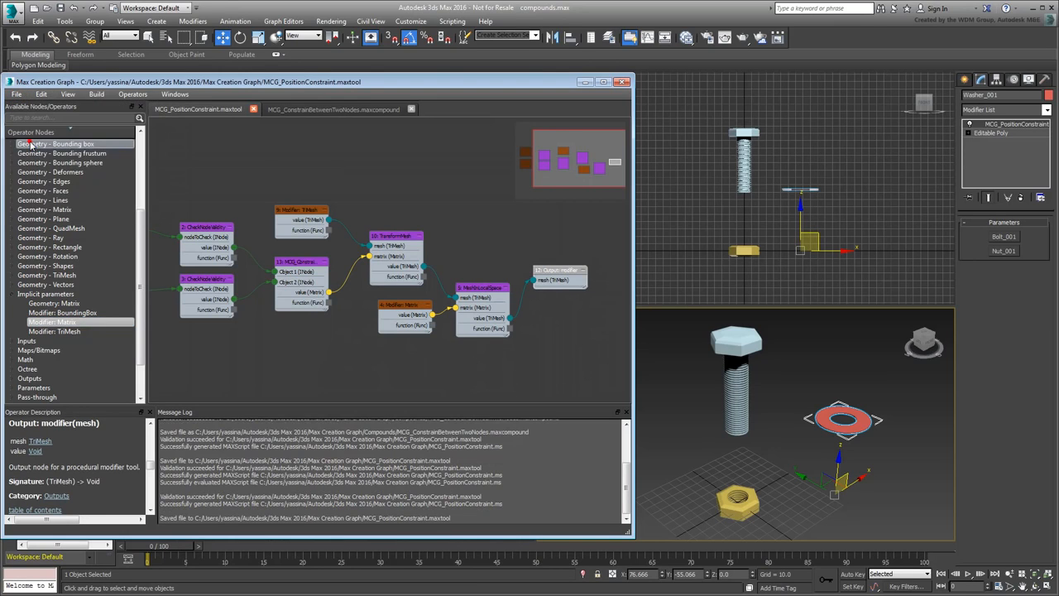
click(96, 94)
click(112, 106)
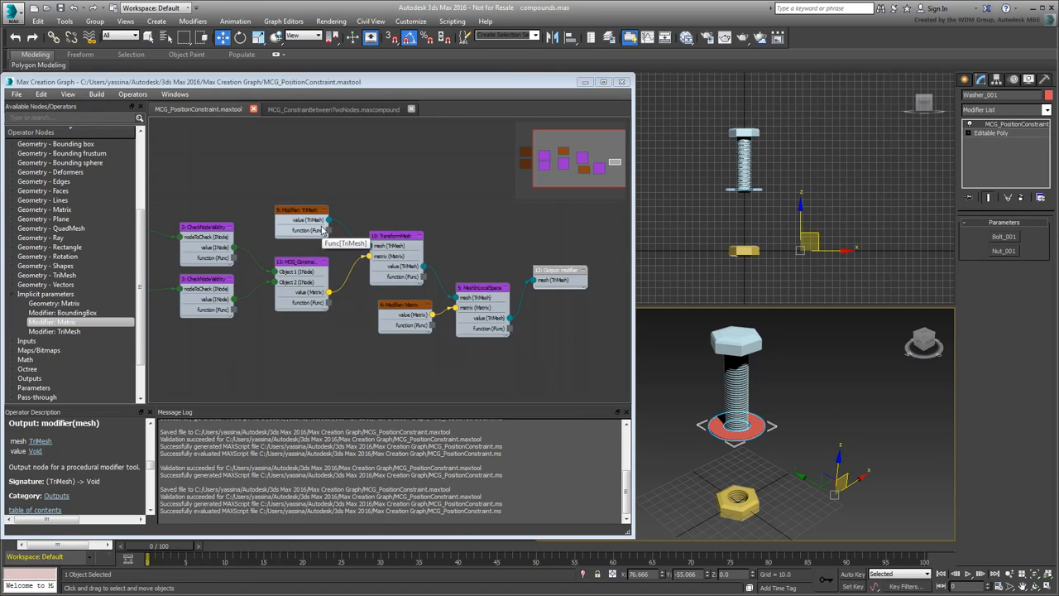
- Try moving the washer itself to test the constraint, and cancel the move
drag(847, 477, 816, 425)
drag(829, 485, 847, 467)
right_click(848, 466)
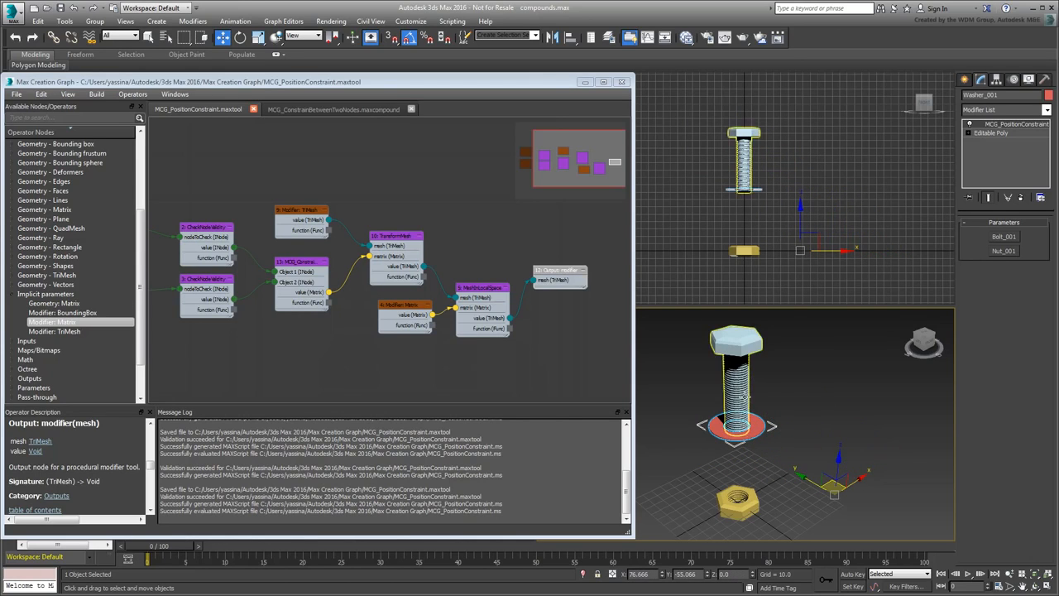
- Try moving the bolt and then the nut to check that the washer follows, and undo the moves
click(739, 372)
drag(736, 312, 731, 333)
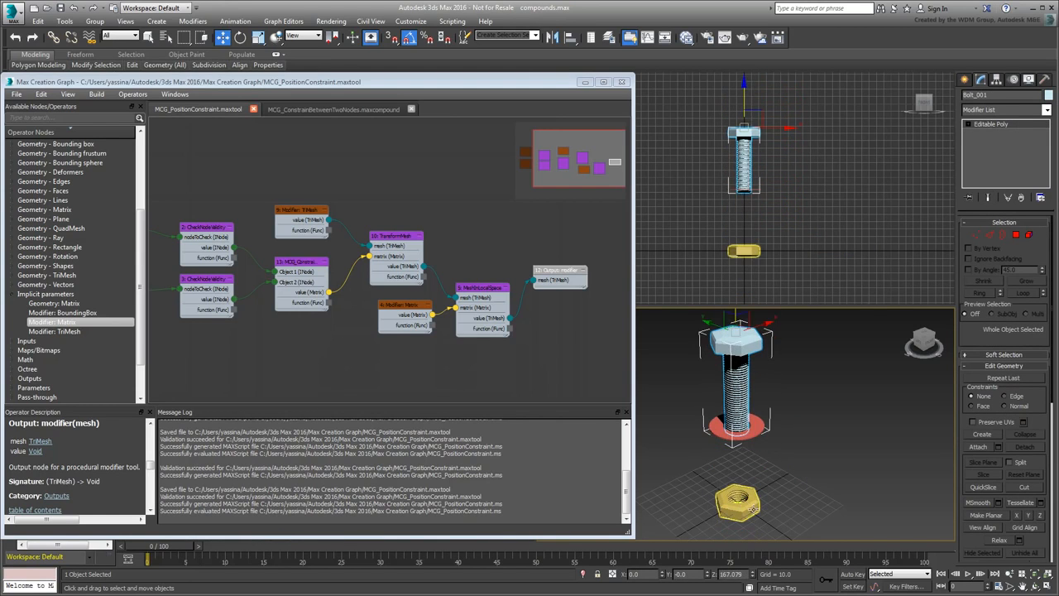
click(739, 500)
drag(741, 501, 751, 381)
key(ctrl+z)
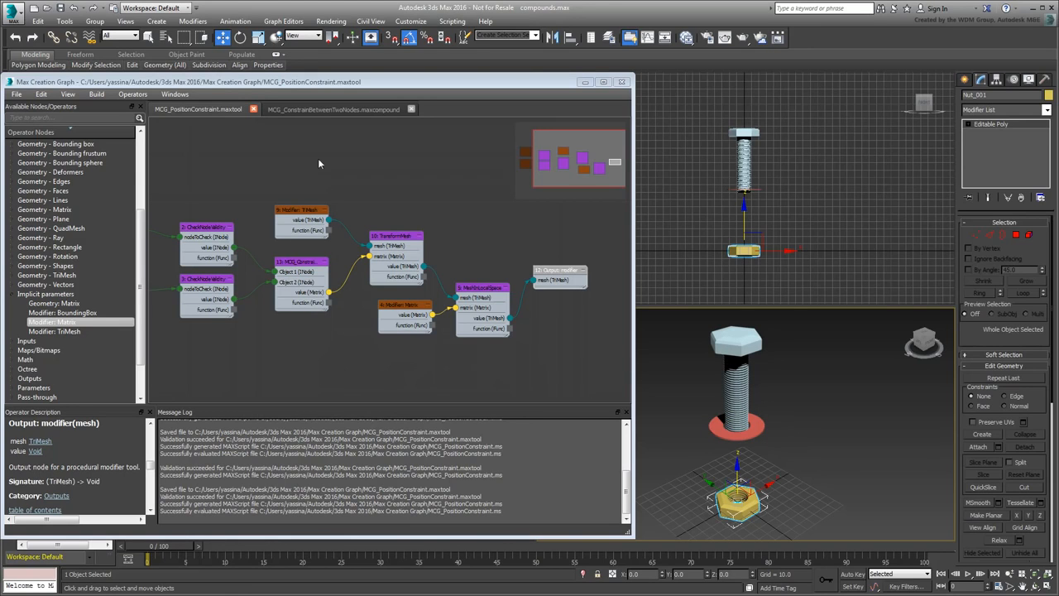
- Open the MCG_ConstrainBetweenTwoNodes compound graph and add a Lerp node above the existing nodes
click(328, 112)
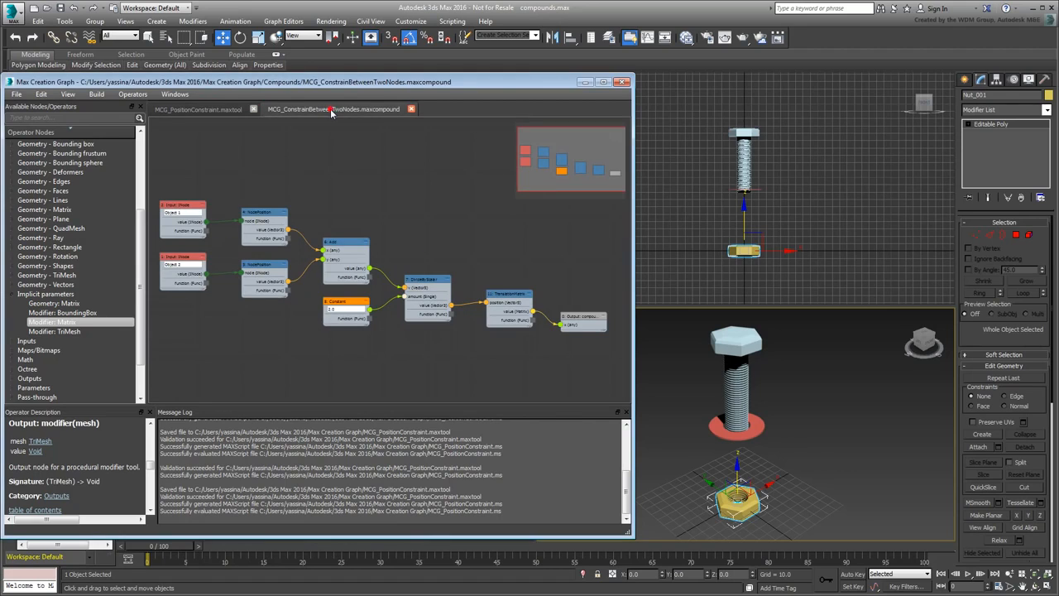
right_click(407, 221)
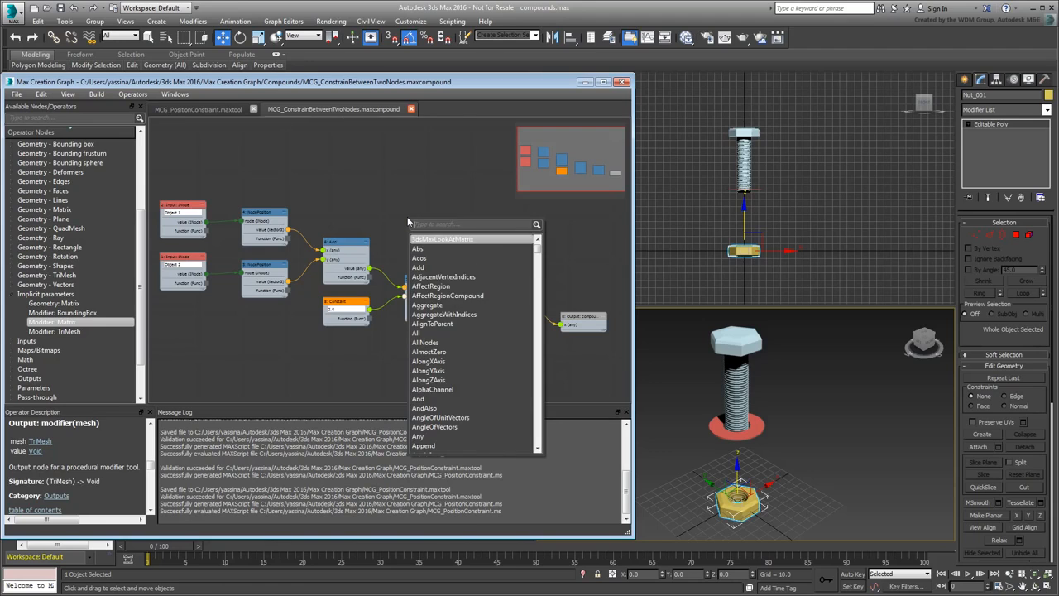
text(lerp)
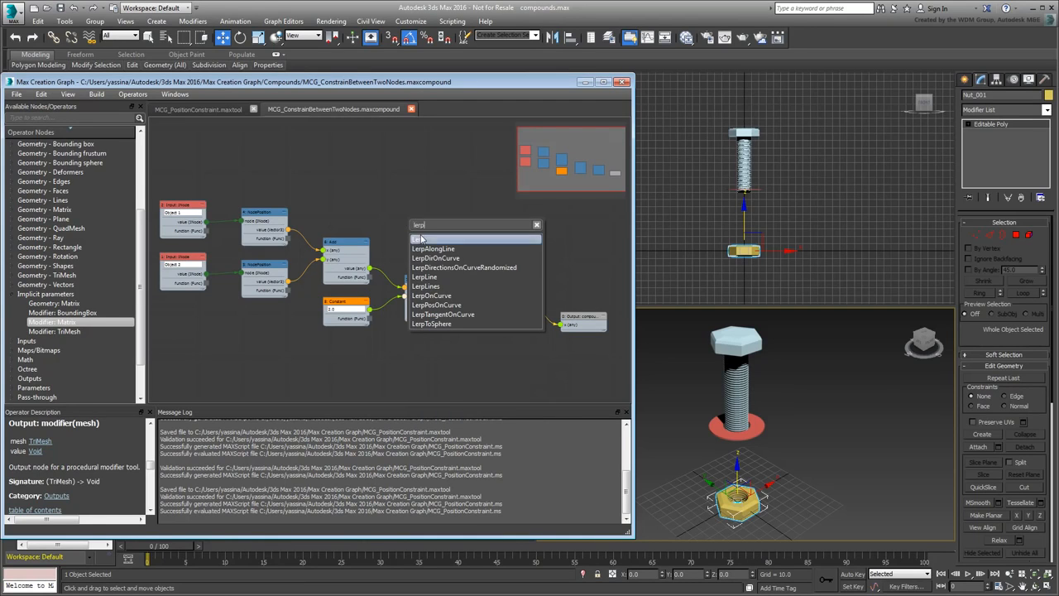
double_click(421, 240)
drag(404, 228, 381, 176)
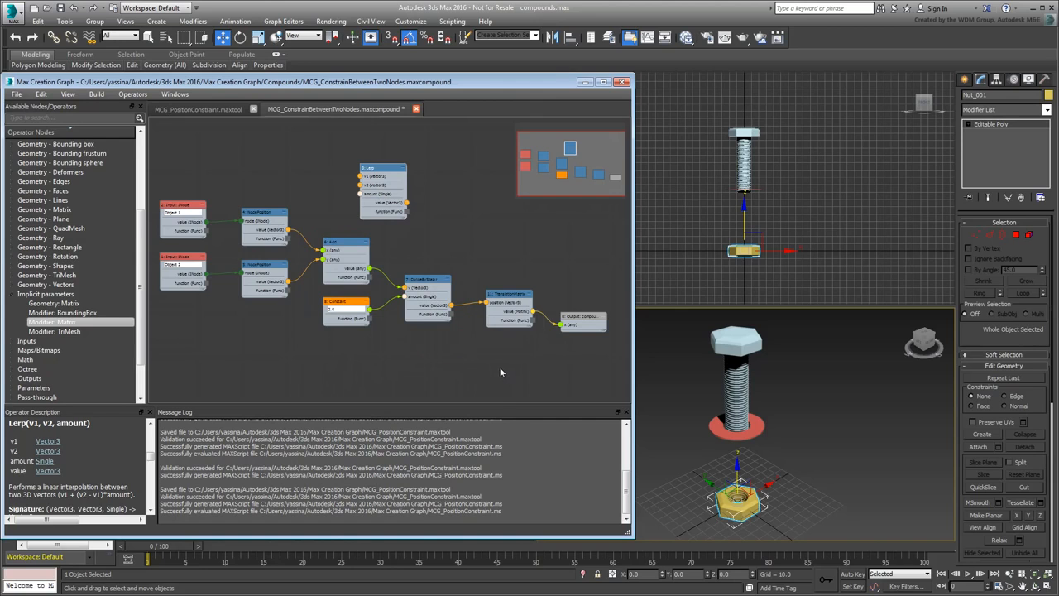
- Delete the Add, Constant and DivideByScalar nodes from the compound graph
drag(440, 367, 328, 237)
scroll(388, 275, up, 3)
middle_drag(463, 248, 445, 275)
key(Delete)
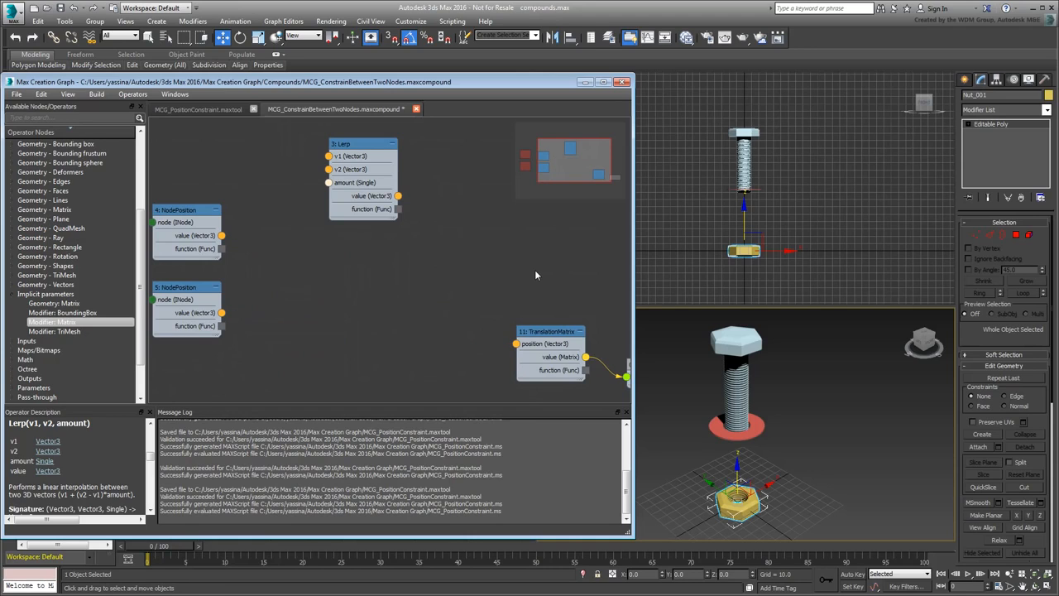
- Wire the two NodePosition values into Lerp's v1 and v2, and Lerp's value into the TranslationMatrix position
drag(367, 149, 378, 292)
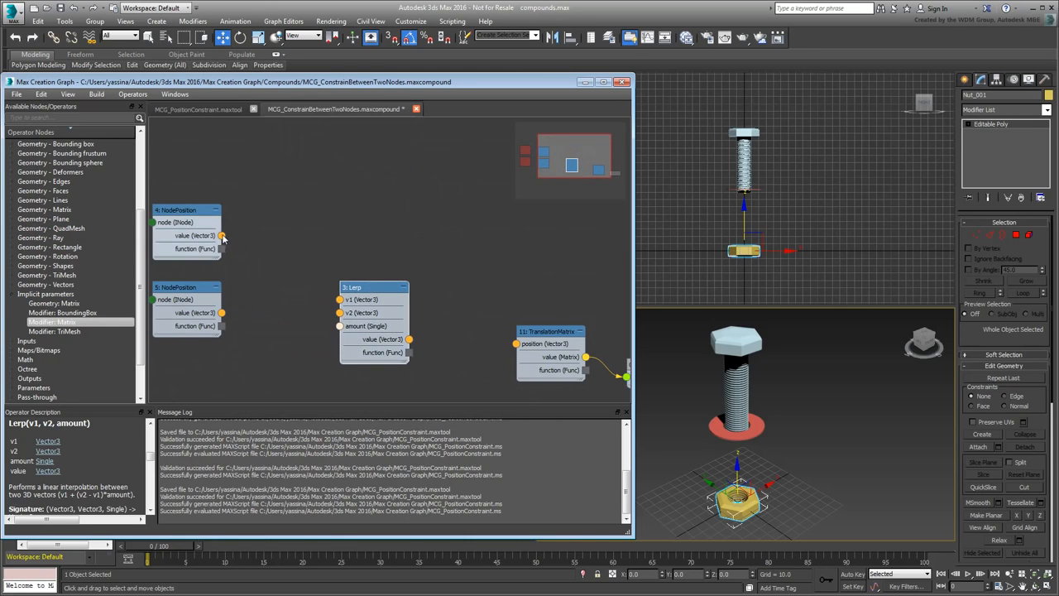
drag(222, 238, 339, 300)
drag(222, 313, 339, 313)
drag(409, 339, 516, 343)
middle_drag(428, 360, 476, 299)
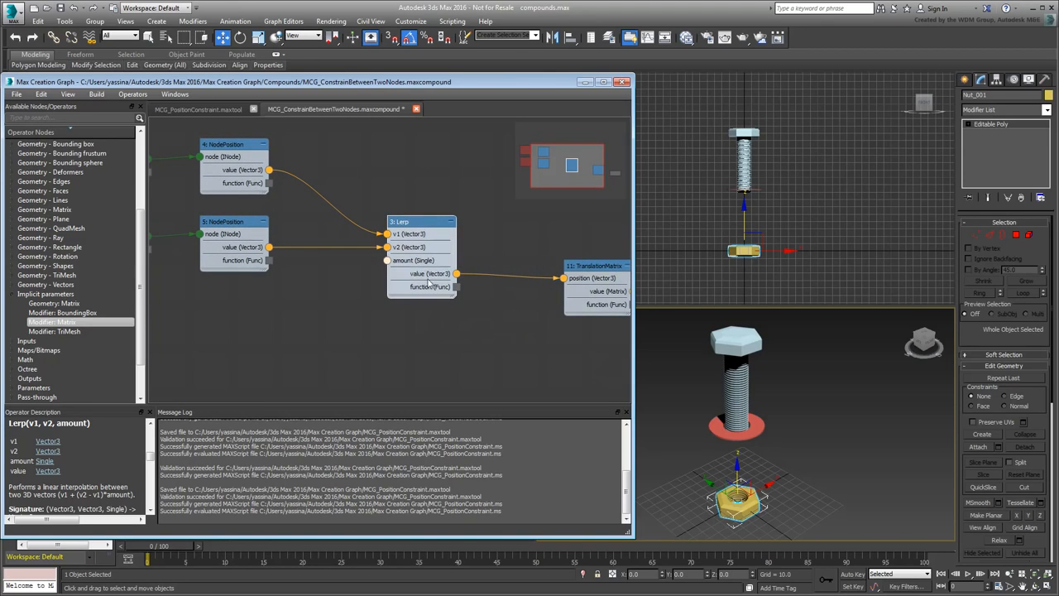
- Add an Input: Single node feeding Lerp's amount, place it below the NodePosition nodes and name it weight
drag(386, 259, 312, 323)
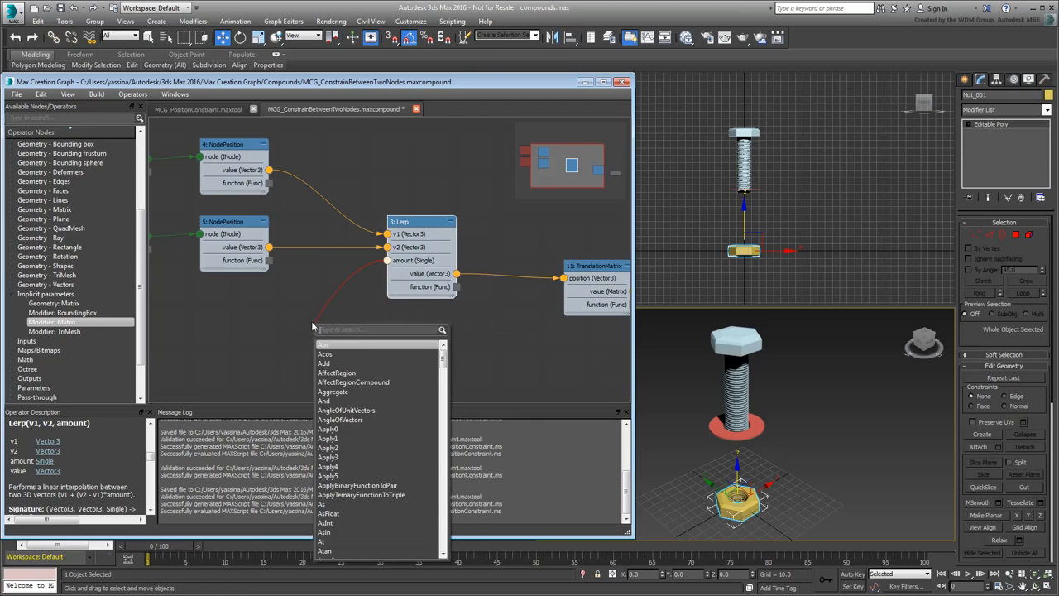
text(inpu)
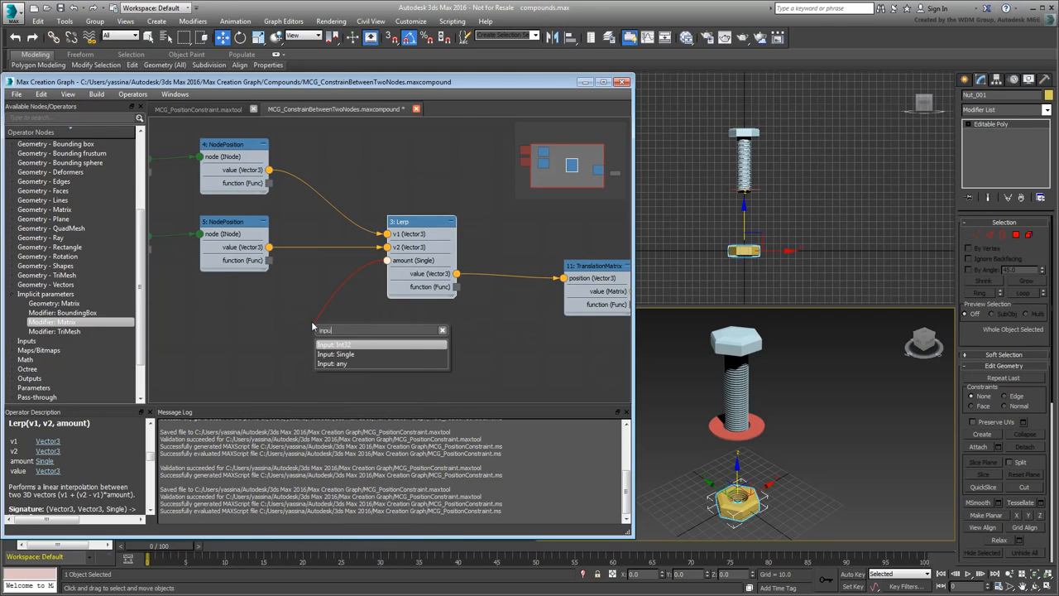
key(Down)
key(Return)
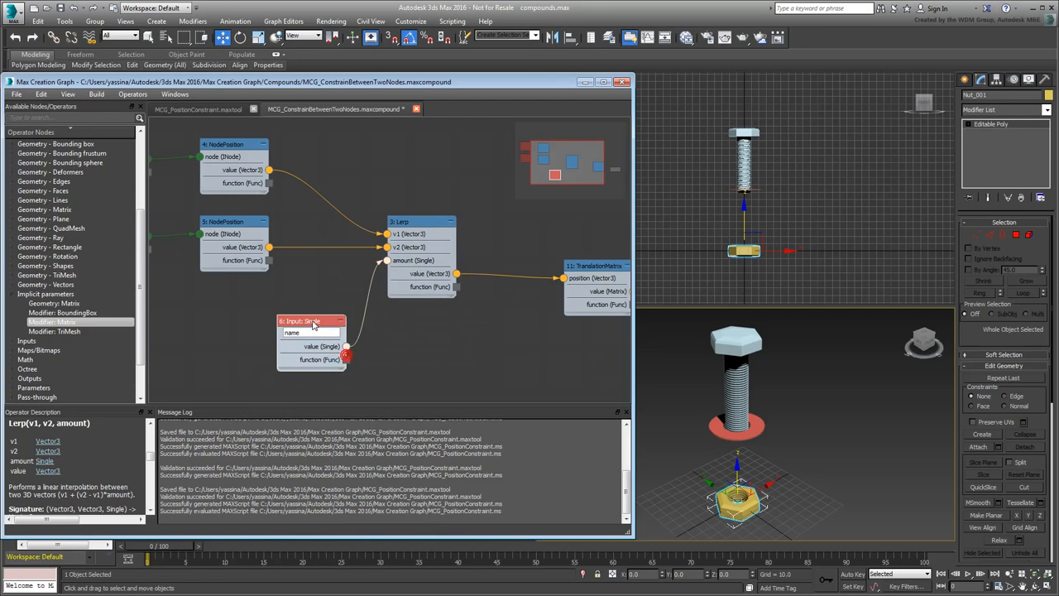
drag(313, 321, 231, 312)
text(weig)
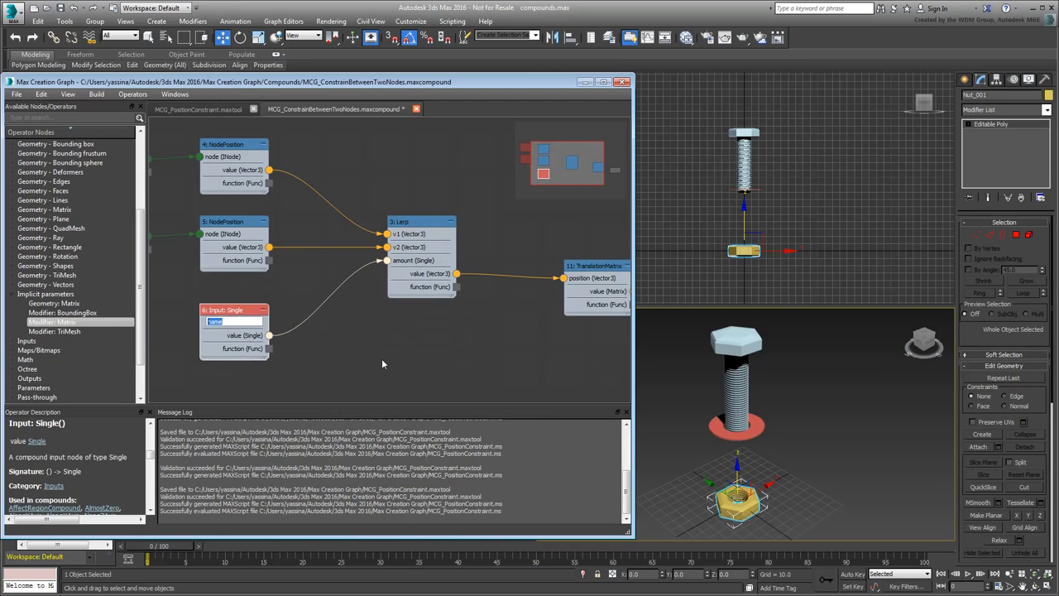
text(ht)
- Automatically lay out all nodes of the compound graph
scroll(351, 327, down, 2)
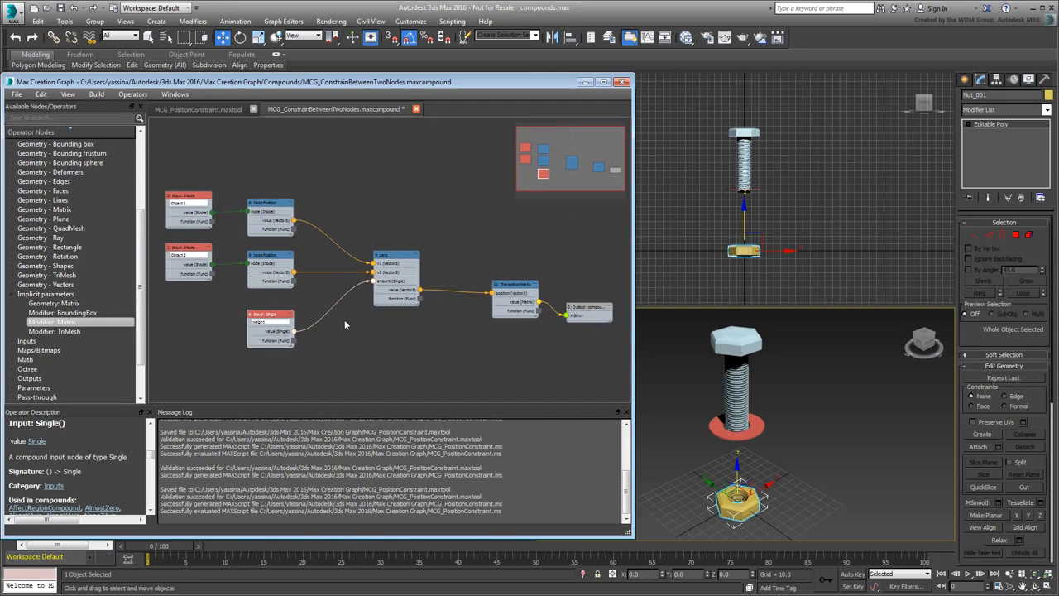
right_click(380, 341)
click(405, 485)
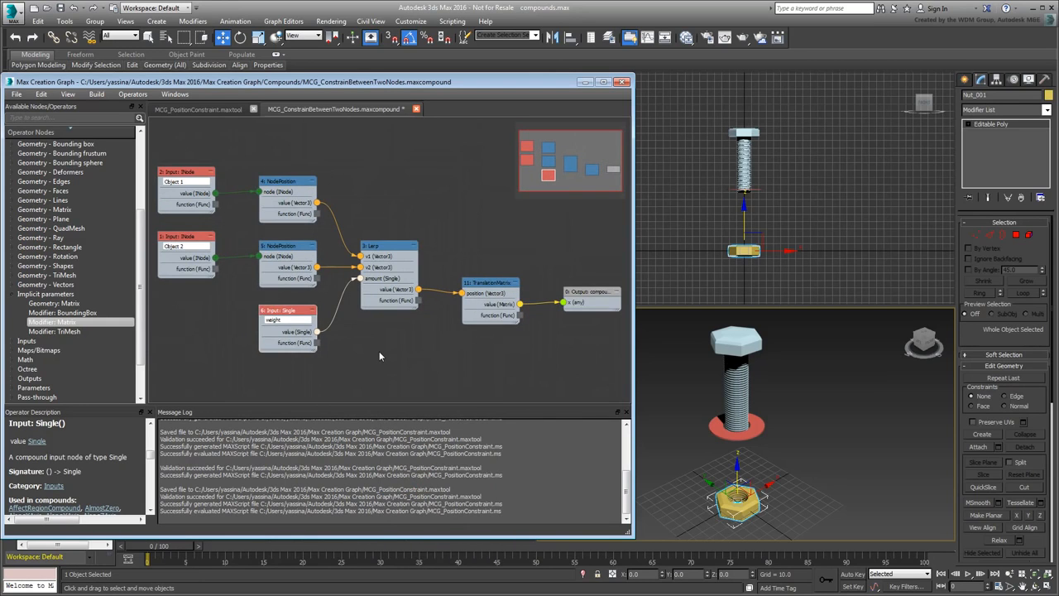
- Save the MCG_ConstrainBetweenTwoNodes compound and return to the MCG_PositionConstraint tool graph
click(16, 93)
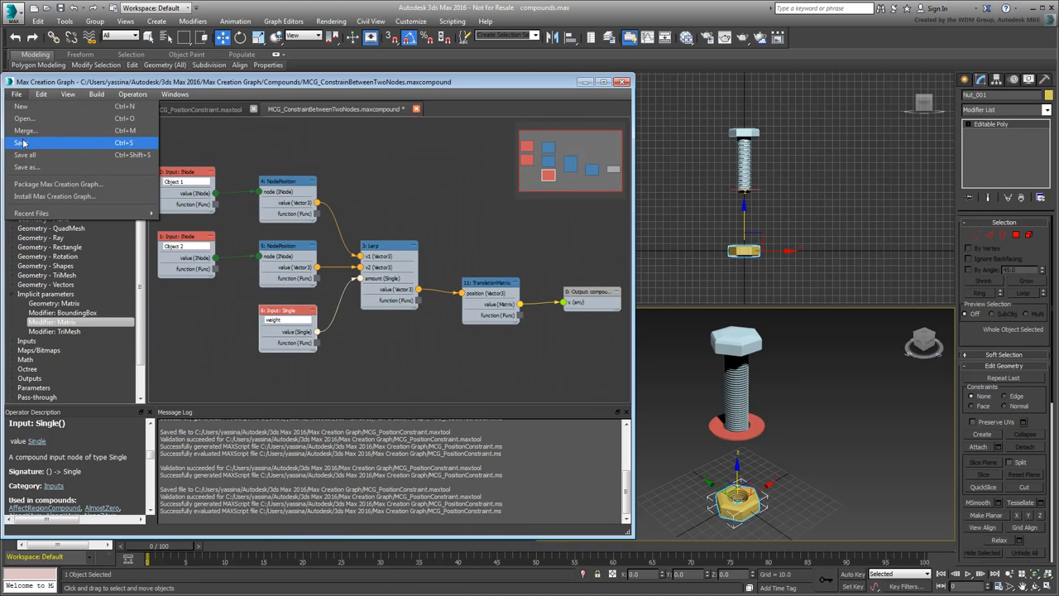
click(24, 142)
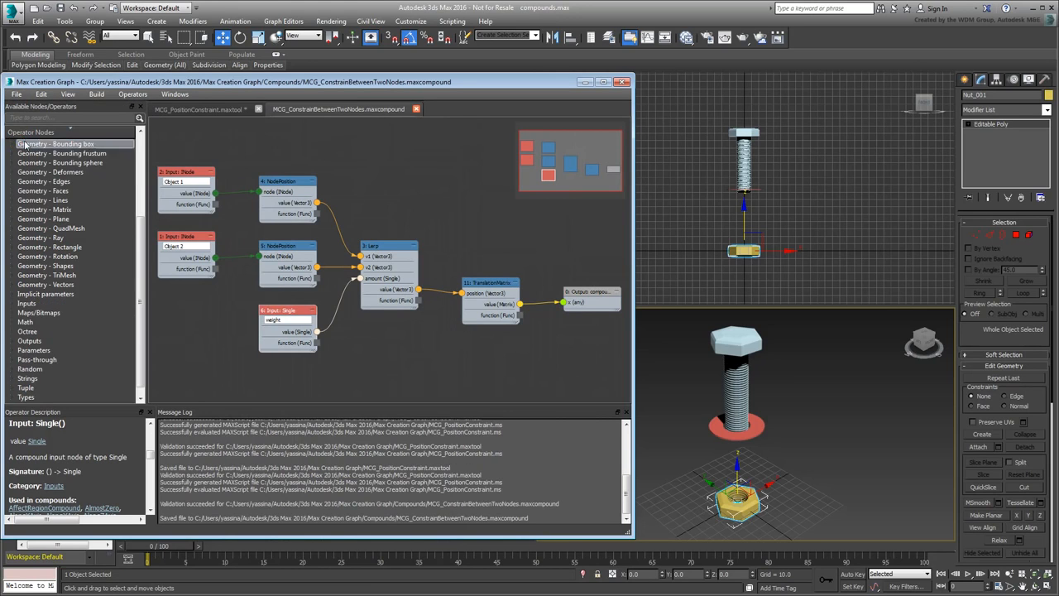
click(202, 111)
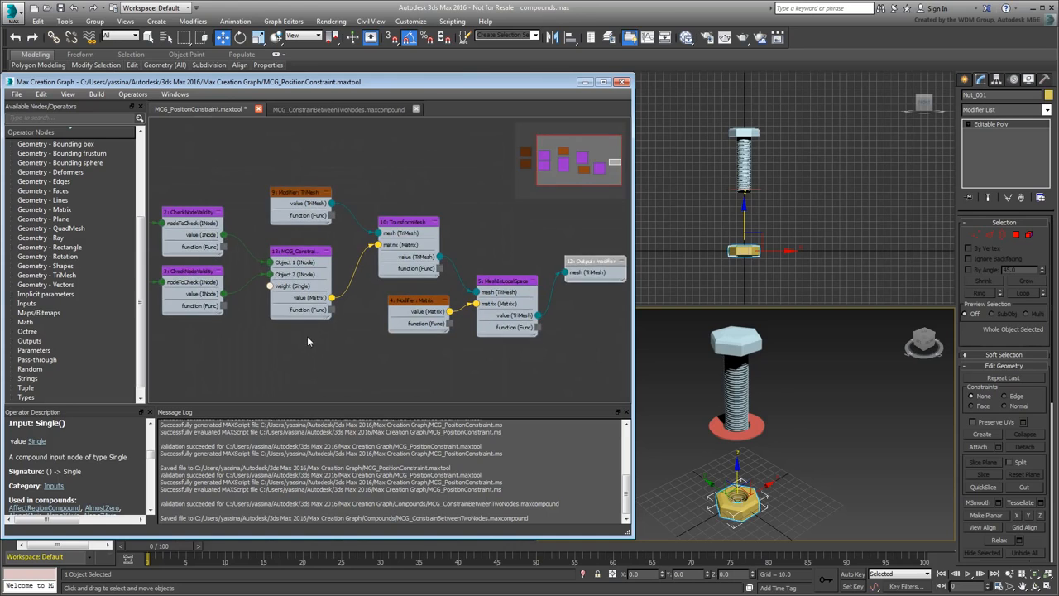
- Move the MCG_ConstrainBetweenTwoNodes compound node lower in the tool graph and reload the operators
scroll(307, 336, up, 1)
drag(358, 248, 359, 290)
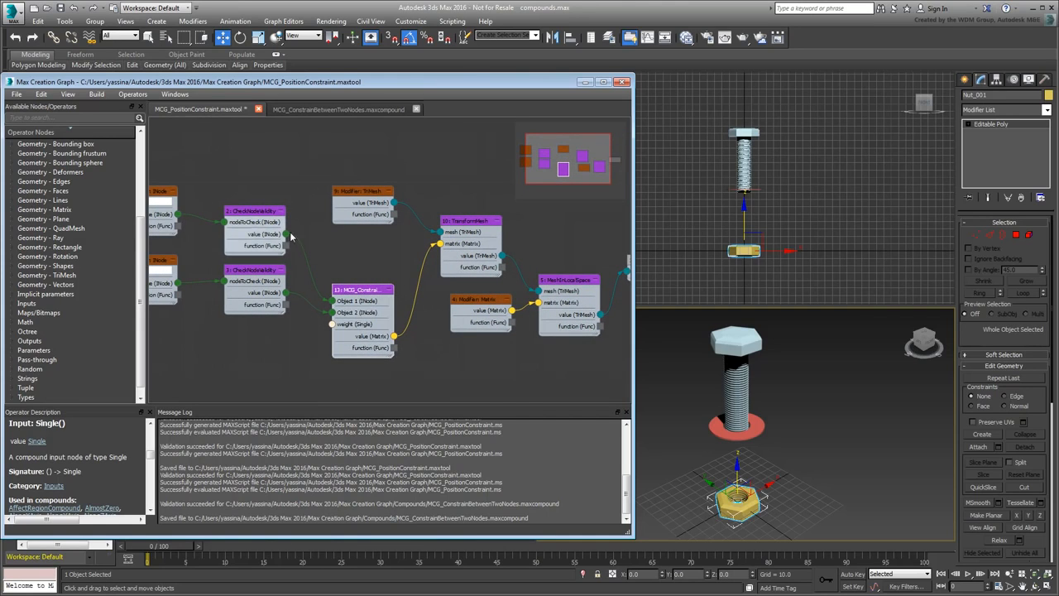
click(97, 95)
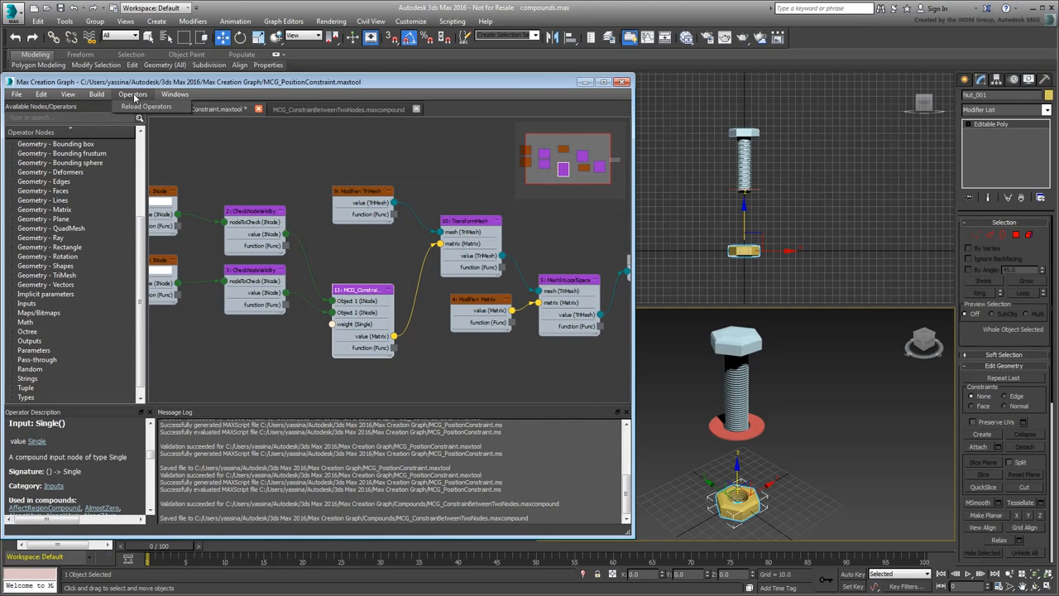
click(155, 108)
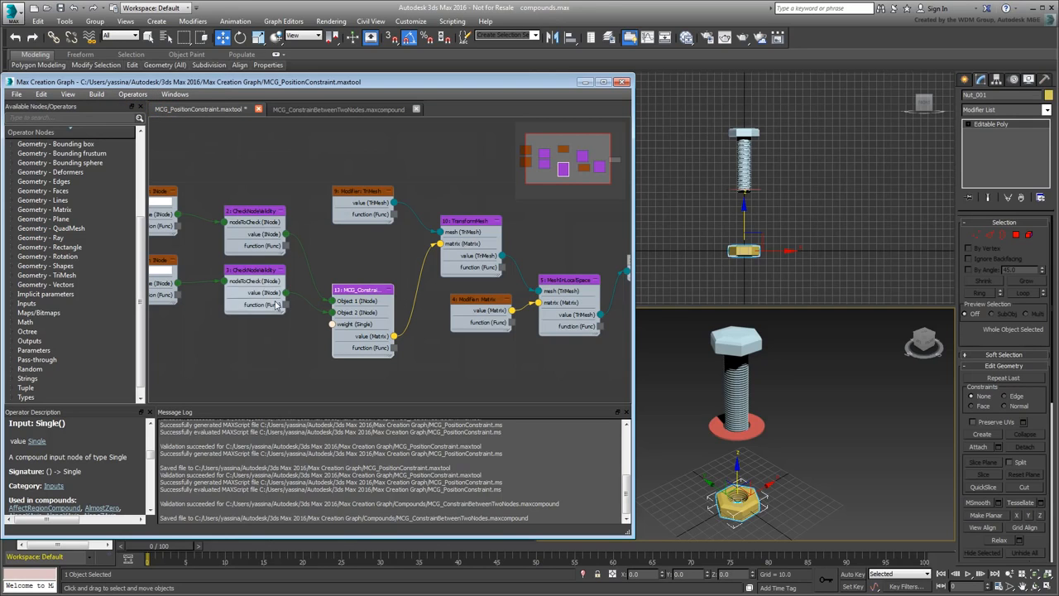
- Add a Parameter: Single node feeding the compound's weight input and place it below the CheckNodeValidity nodes
scroll(402, 359, up, 4)
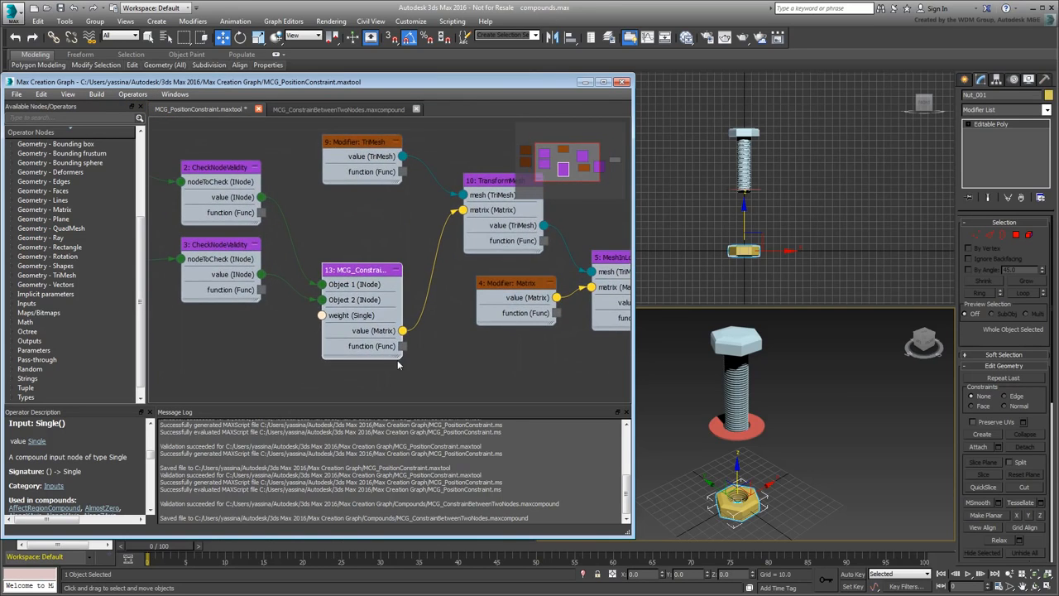
middle_drag(419, 303, 428, 284)
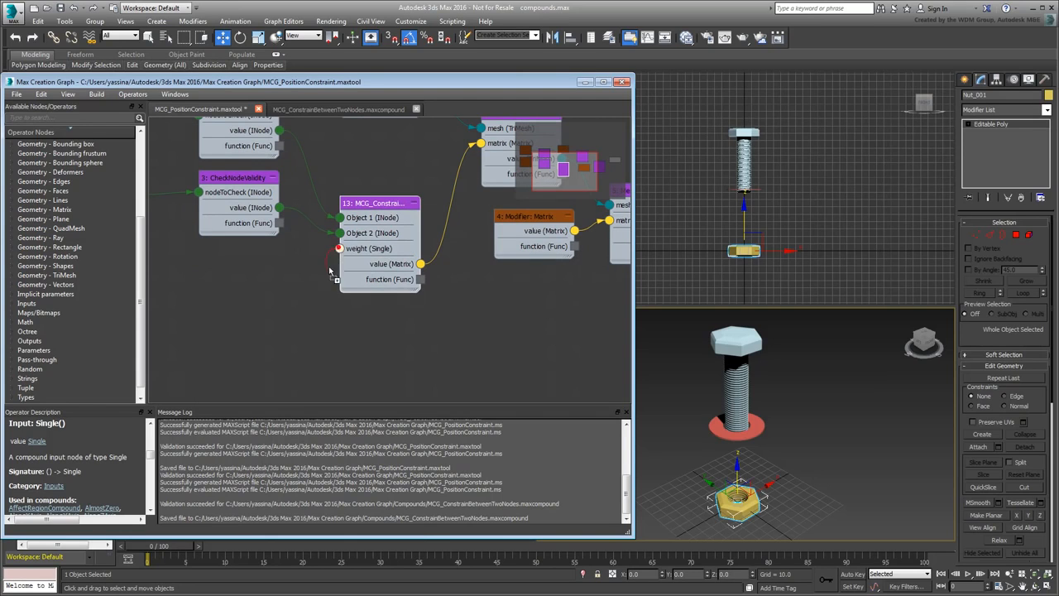
drag(340, 248, 292, 303)
text(param)
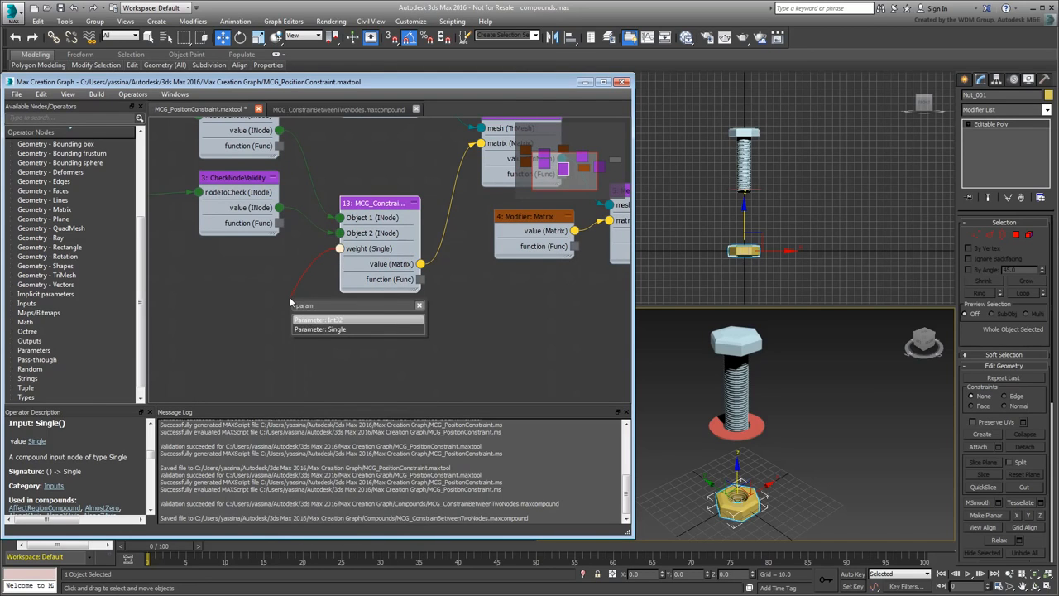
click(326, 330)
drag(287, 294, 237, 272)
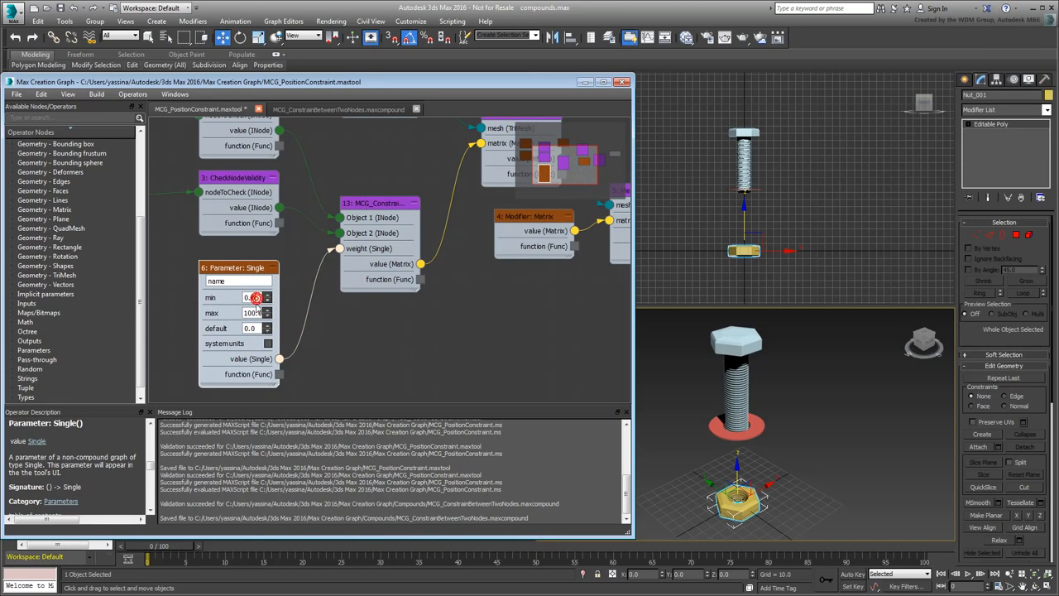
- Set the single parameter's maximum to 1.0 and default to 0.5, and name it Weight:
drag(256, 312, 221, 311)
text(1)
key(Return)
double_click(259, 328)
text(0.5)
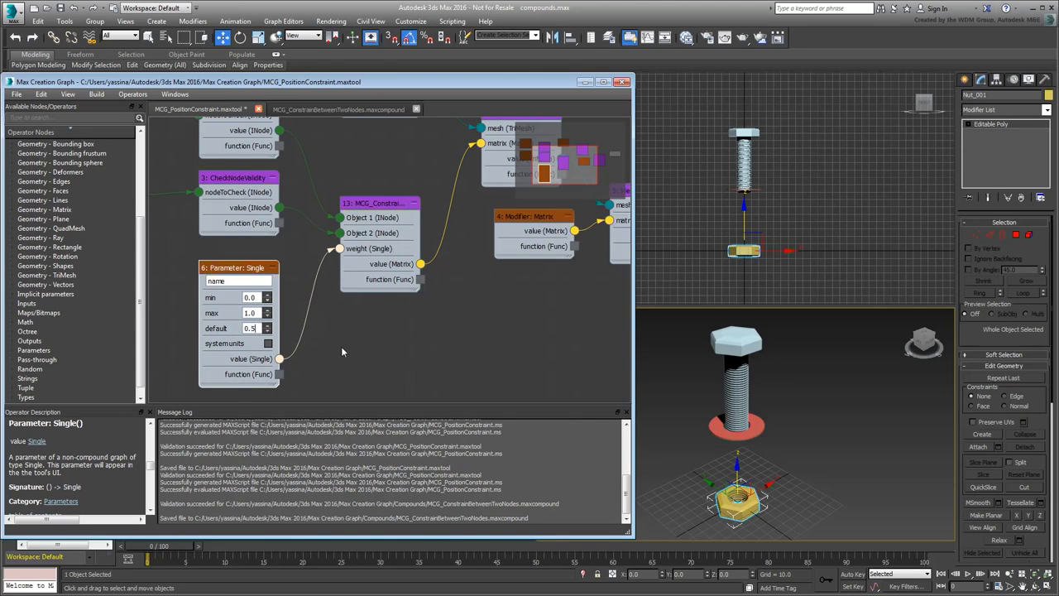
key(Return)
click(328, 336)
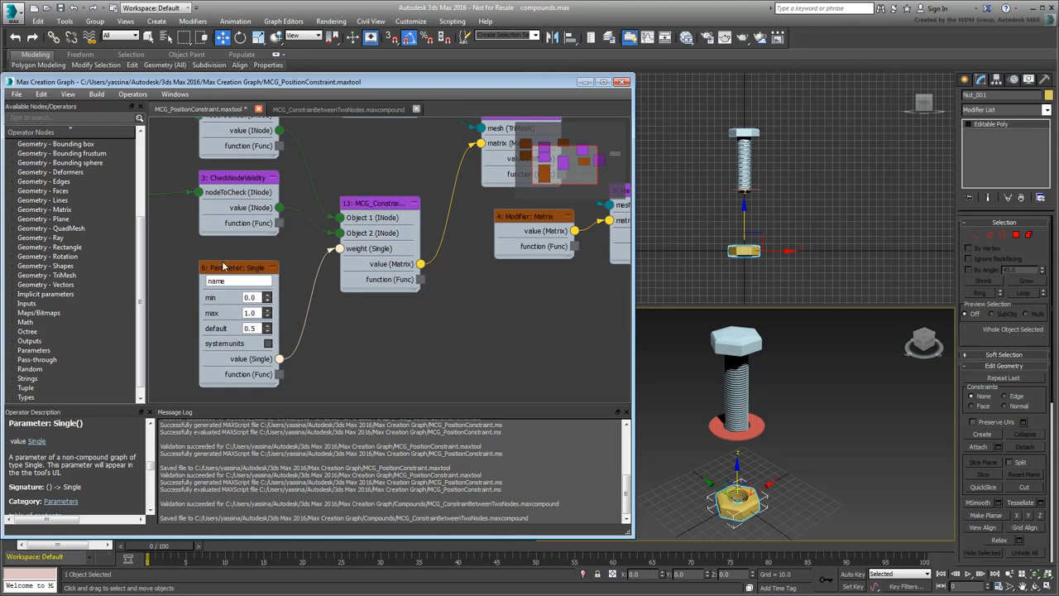
double_click(245, 282)
text(Weight:)
- Save the MCG_PositionConstraint tool graph and evaluate it
scroll(369, 339, down, 5)
middle_drag(369, 331, 343, 344)
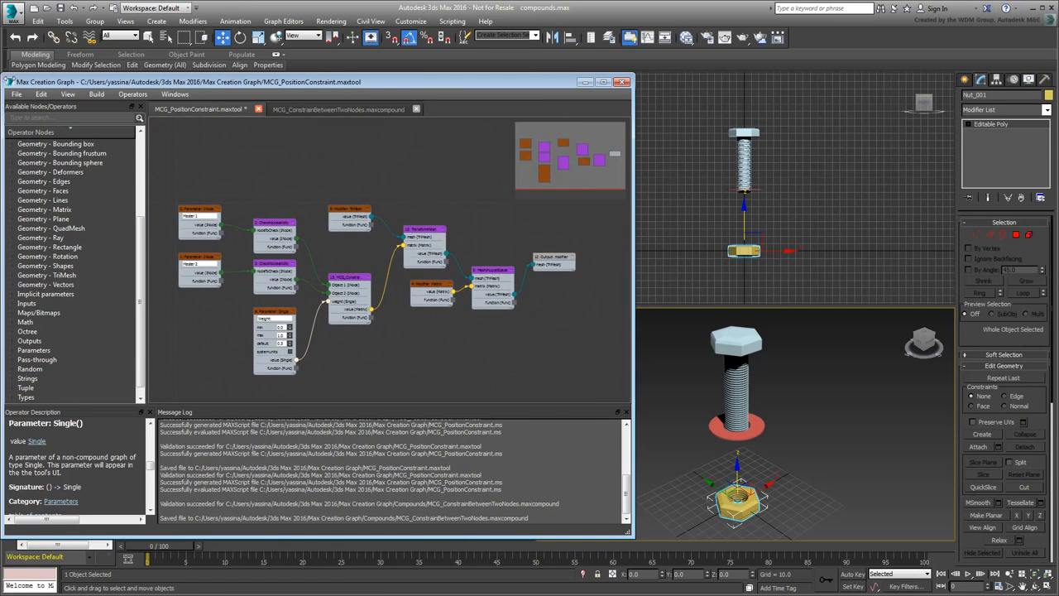
click(17, 93)
click(24, 144)
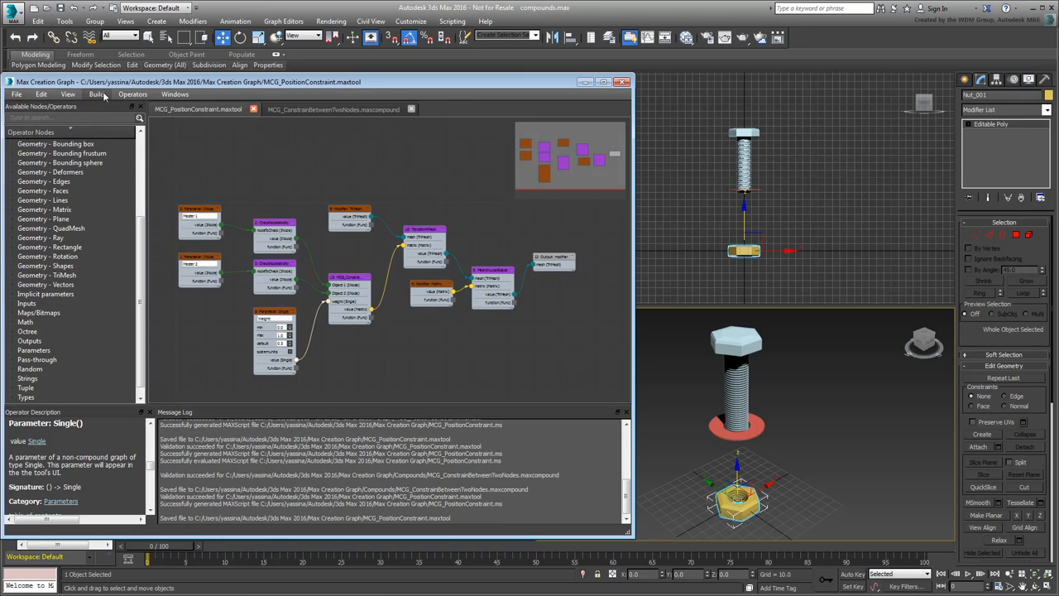
click(104, 96)
click(114, 109)
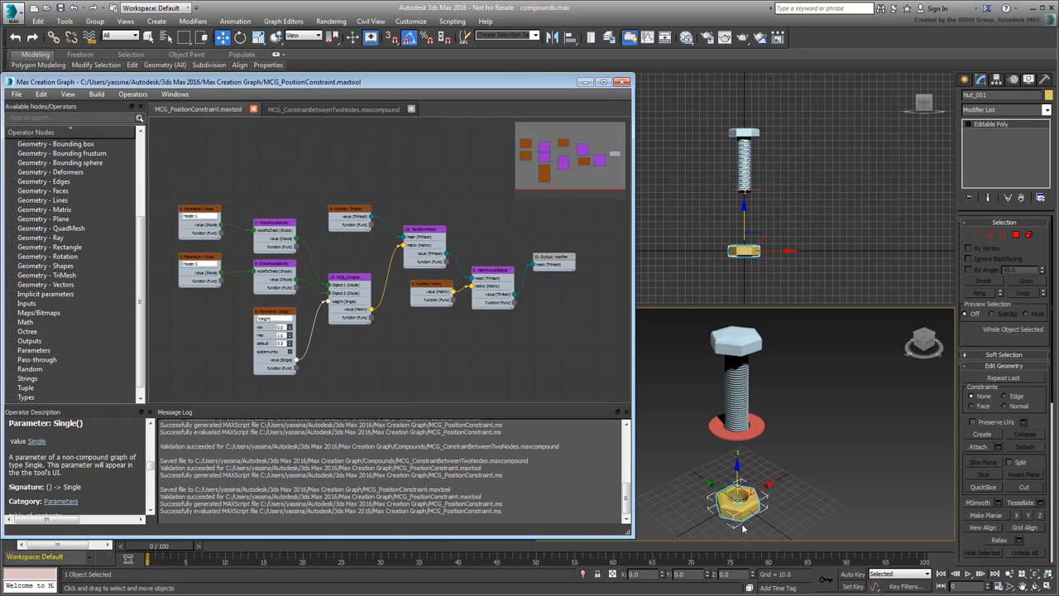
- Set the washer's Weight to 0.6, and move the nut and the bolt to test the constraint
click(760, 438)
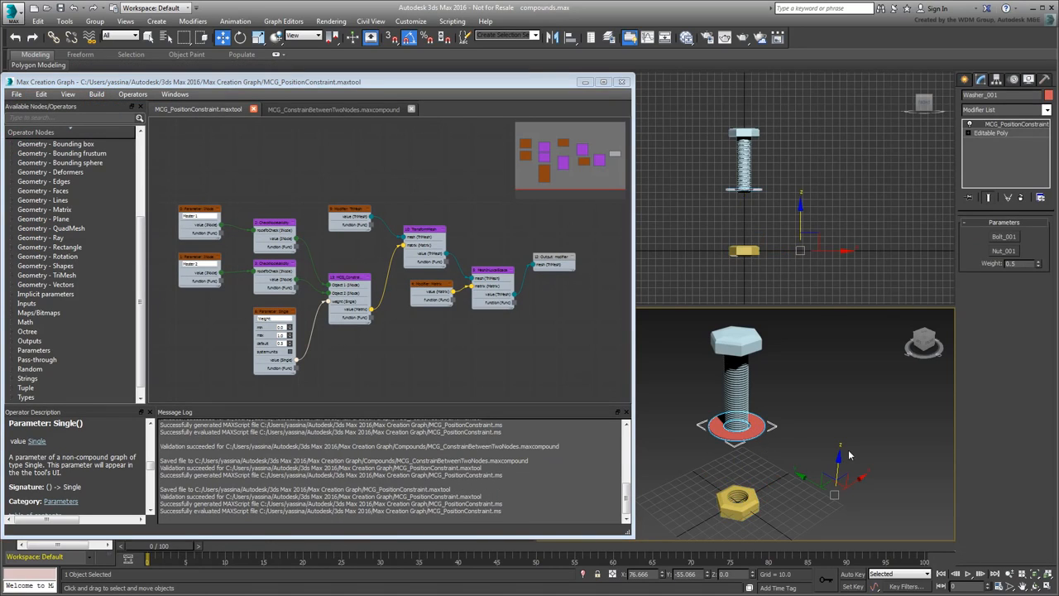
drag(1040, 264, 1040, 266)
click(739, 497)
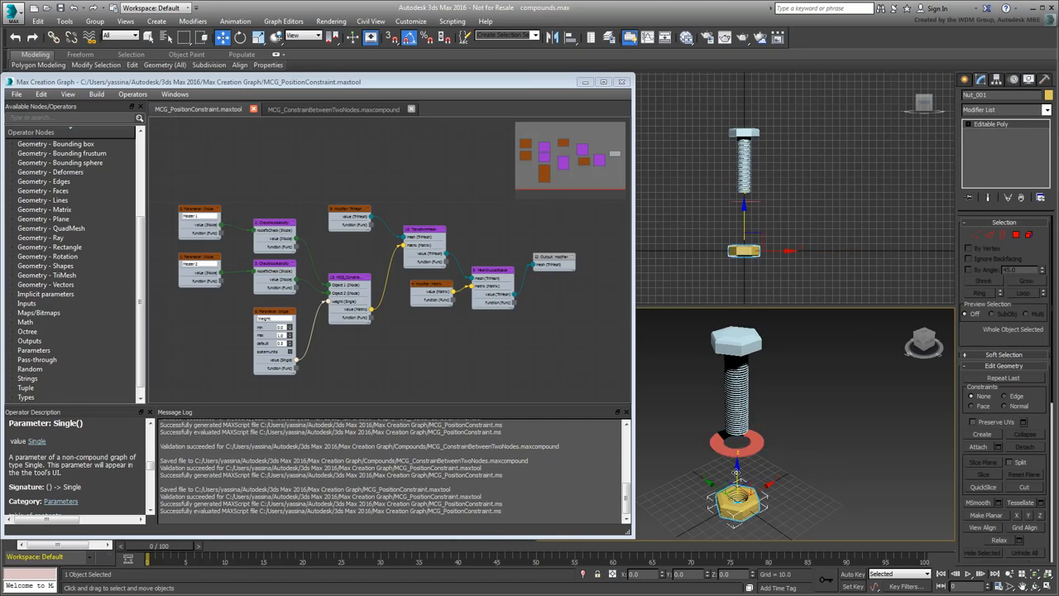
mouse_move(736, 473)
mouse_down()
mouse_move(737, 364)
mouse_move(737, 479)
mouse_up()
click(742, 381)
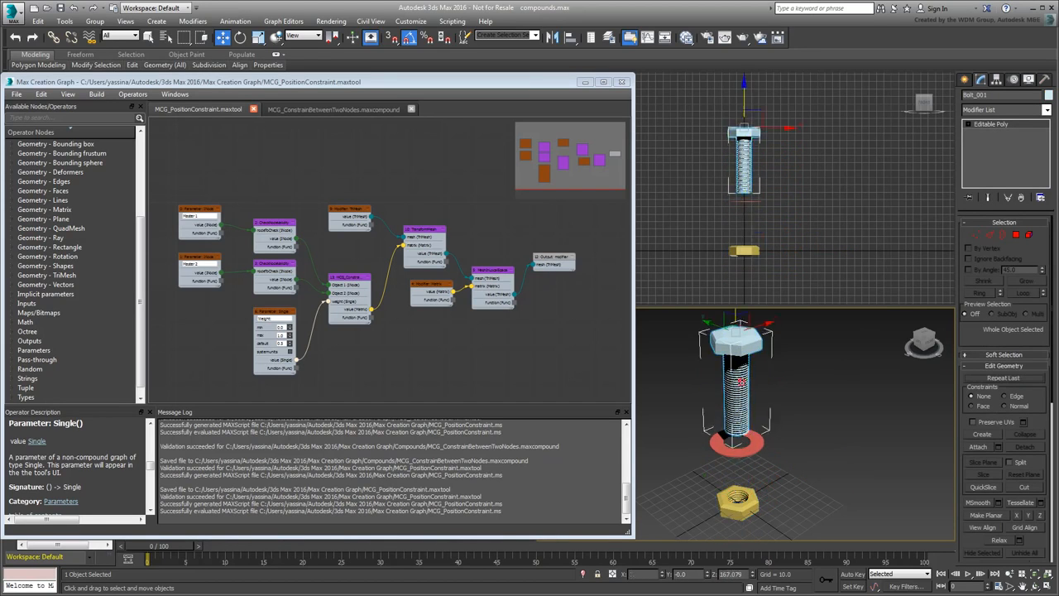
mouse_move(742, 381)
mouse_down()
mouse_move(742, 492)
mouse_move(741, 383)
mouse_up()
- Test the washer's constraint again by moving the nut, and reselect the washer to adjust its weight
click(756, 452)
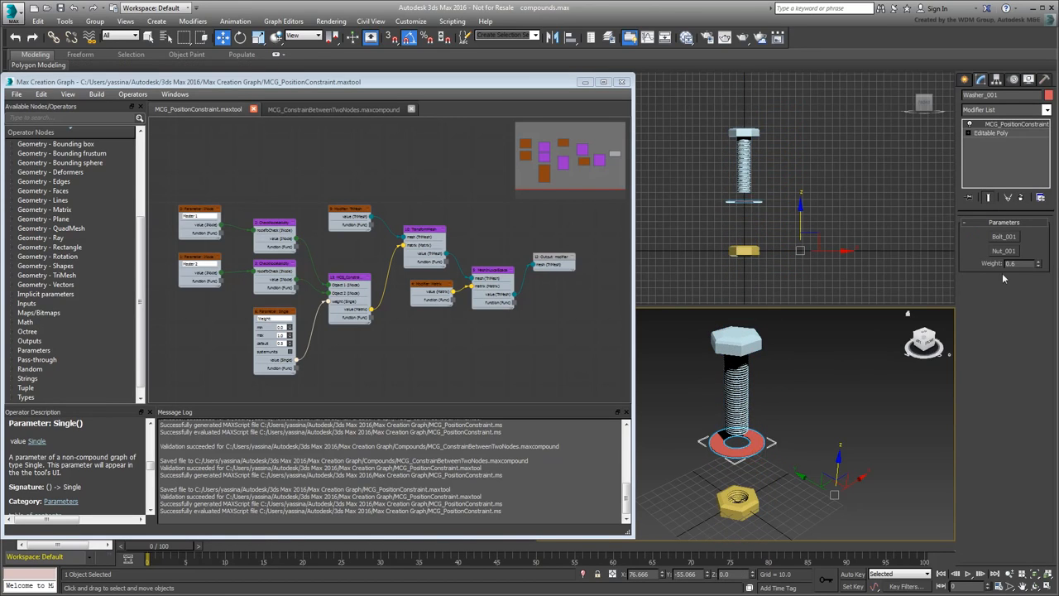
click(739, 498)
mouse_move(739, 498)
mouse_down()
mouse_move(750, 375)
mouse_move(737, 501)
mouse_up()
click(735, 427)
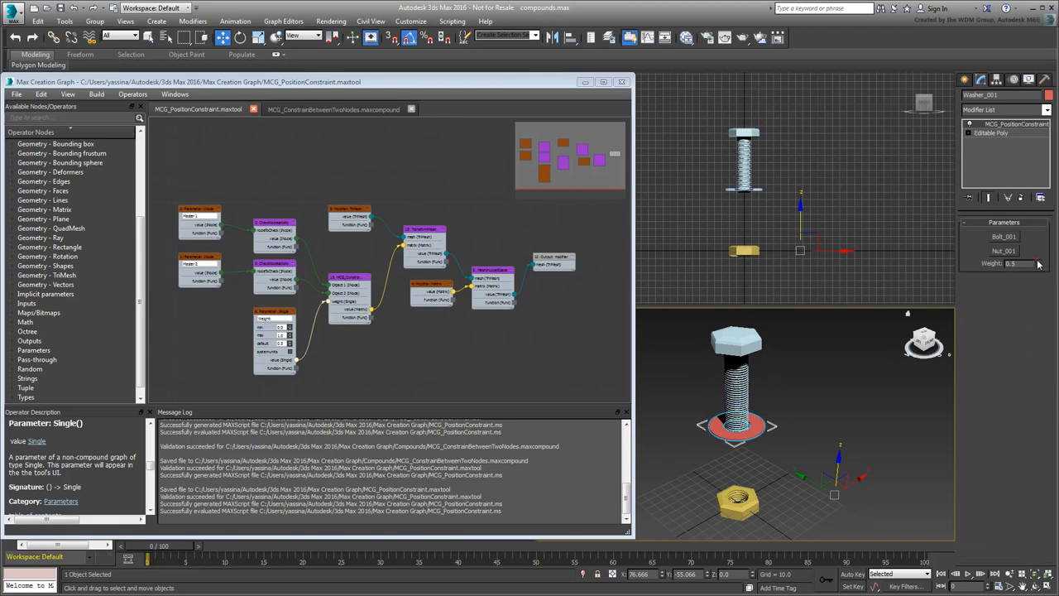